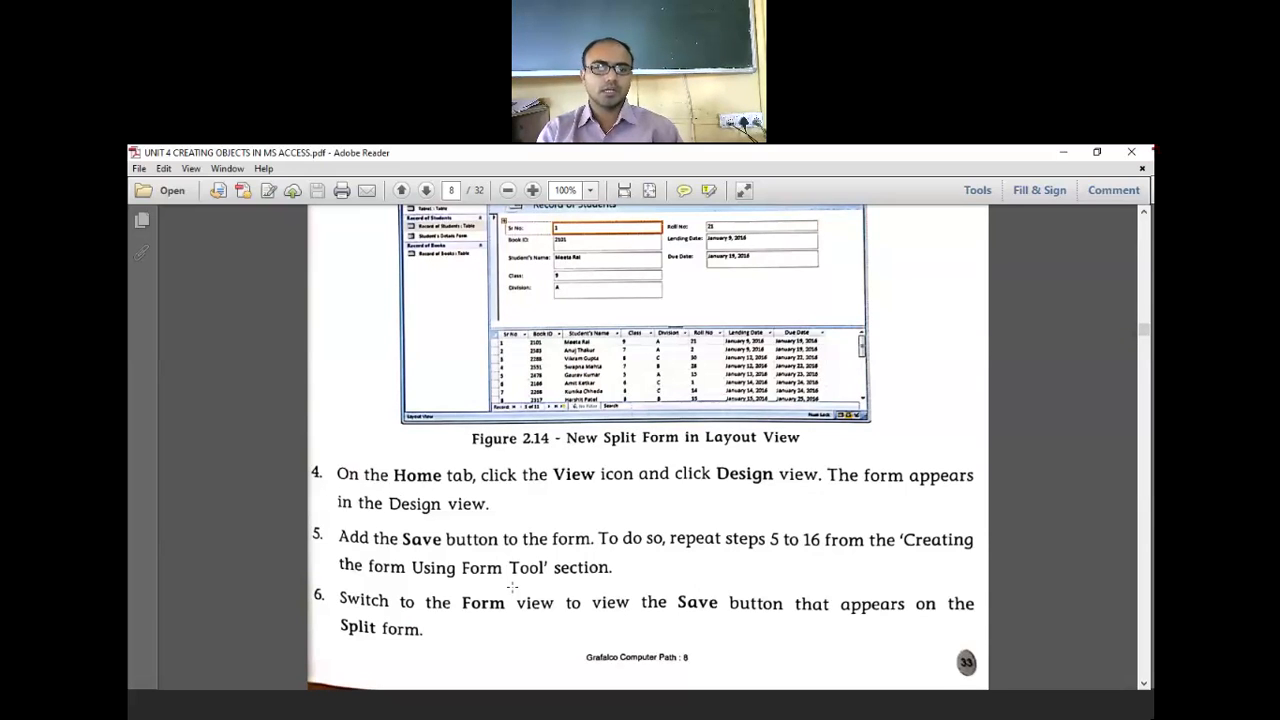
Scroll the PDF past Figures 2.15 and 2.16 to step 8 on page 9
{"action": "scroll", "coordinate": [510, 587], "scroll_direction": "down", "scroll_amount": 1}
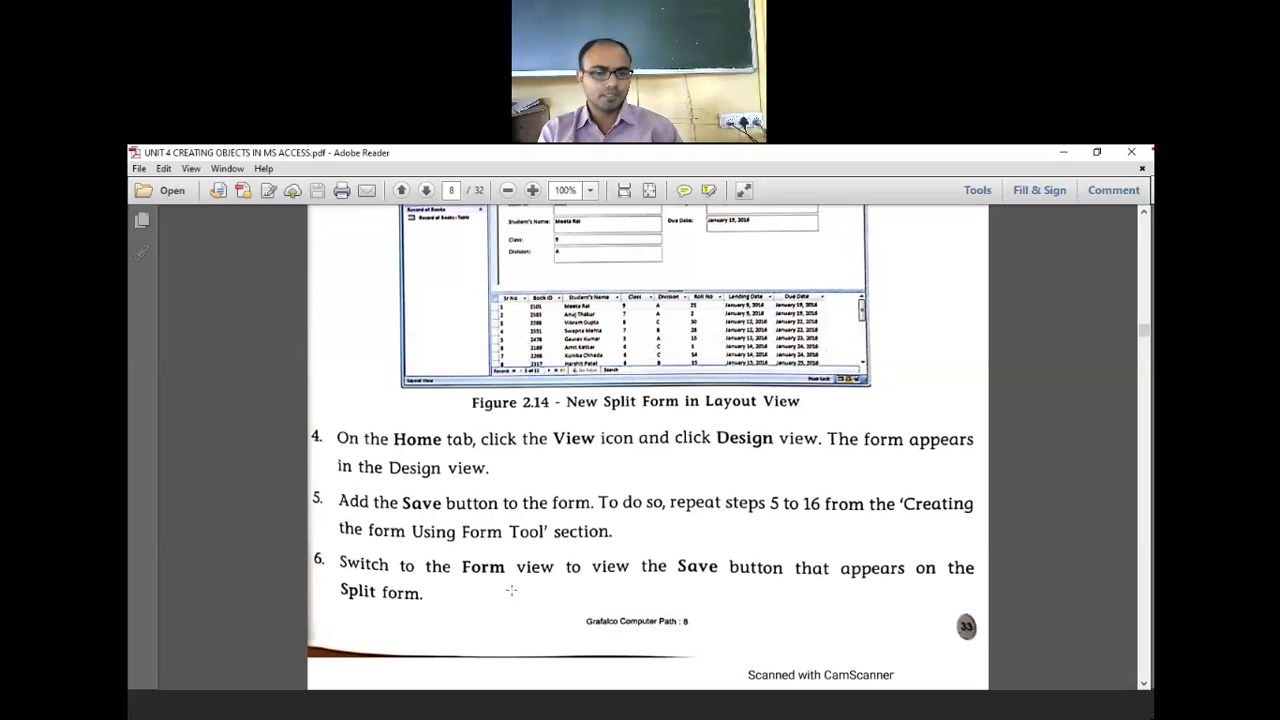
{"action": "scroll", "coordinate": [511, 591], "scroll_direction": "down", "scroll_amount": 8}
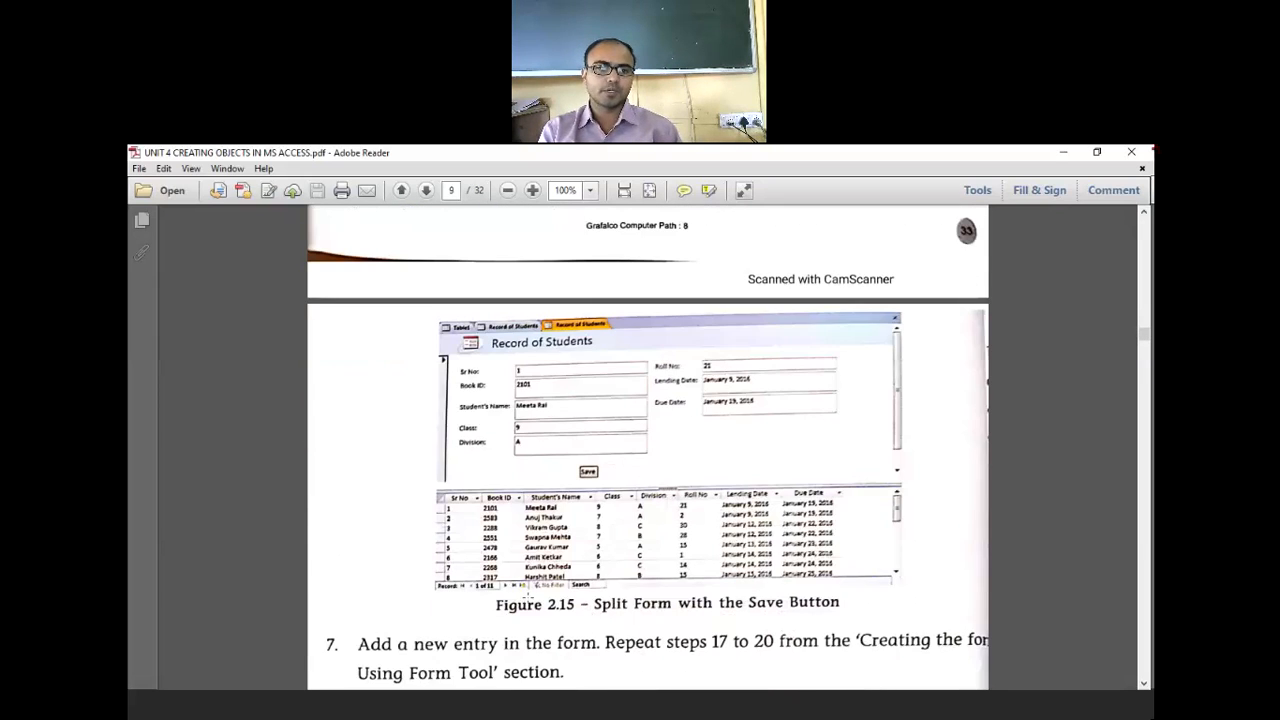
{"action": "scroll", "coordinate": [547, 370], "scroll_direction": "down", "scroll_amount": 2}
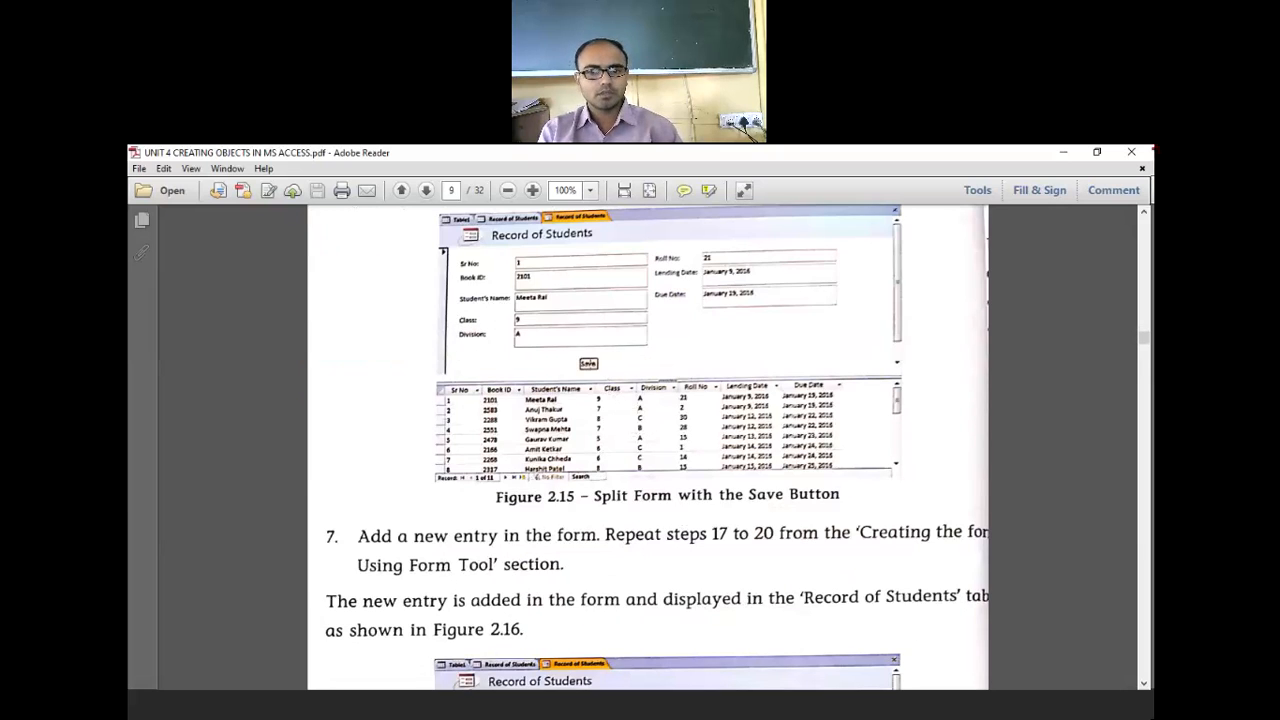
{"action": "scroll", "coordinate": [610, 414], "scroll_direction": "down", "scroll_amount": 2}
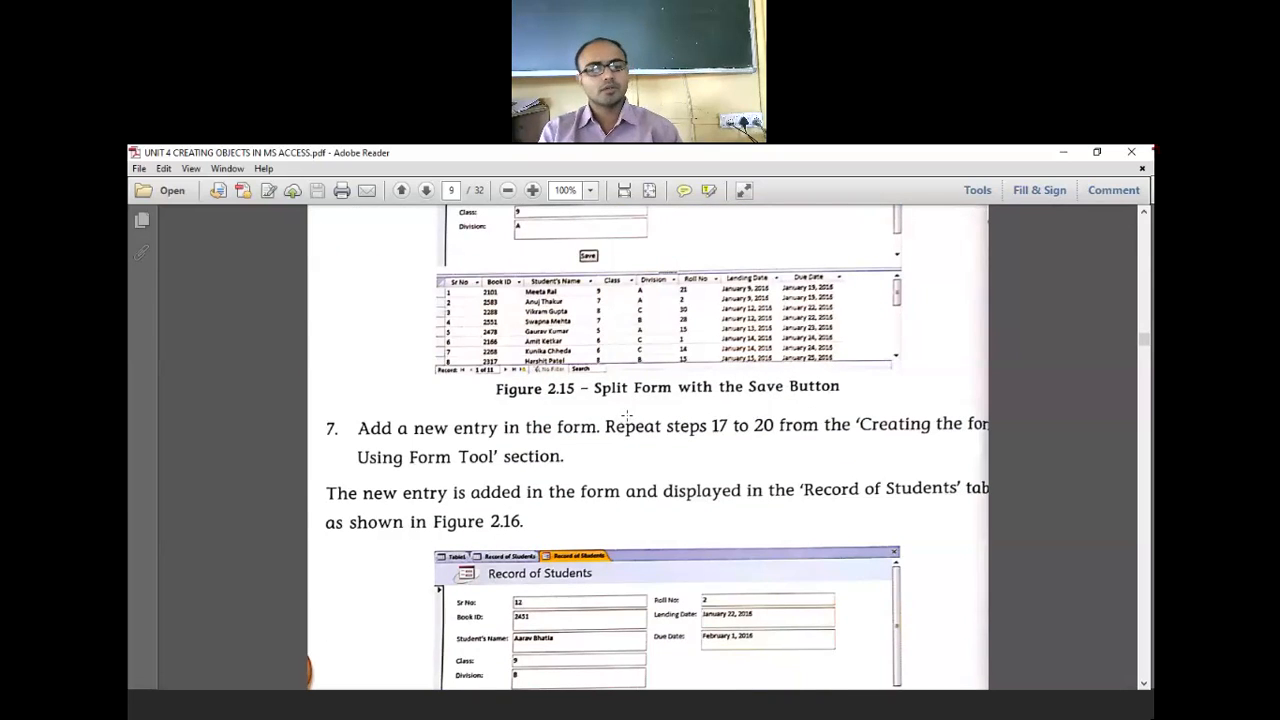
{"action": "scroll", "coordinate": [626, 414], "scroll_direction": "down", "scroll_amount": 3}
{"action": "scroll", "coordinate": [564, 485], "scroll_direction": "down", "scroll_amount": 3}
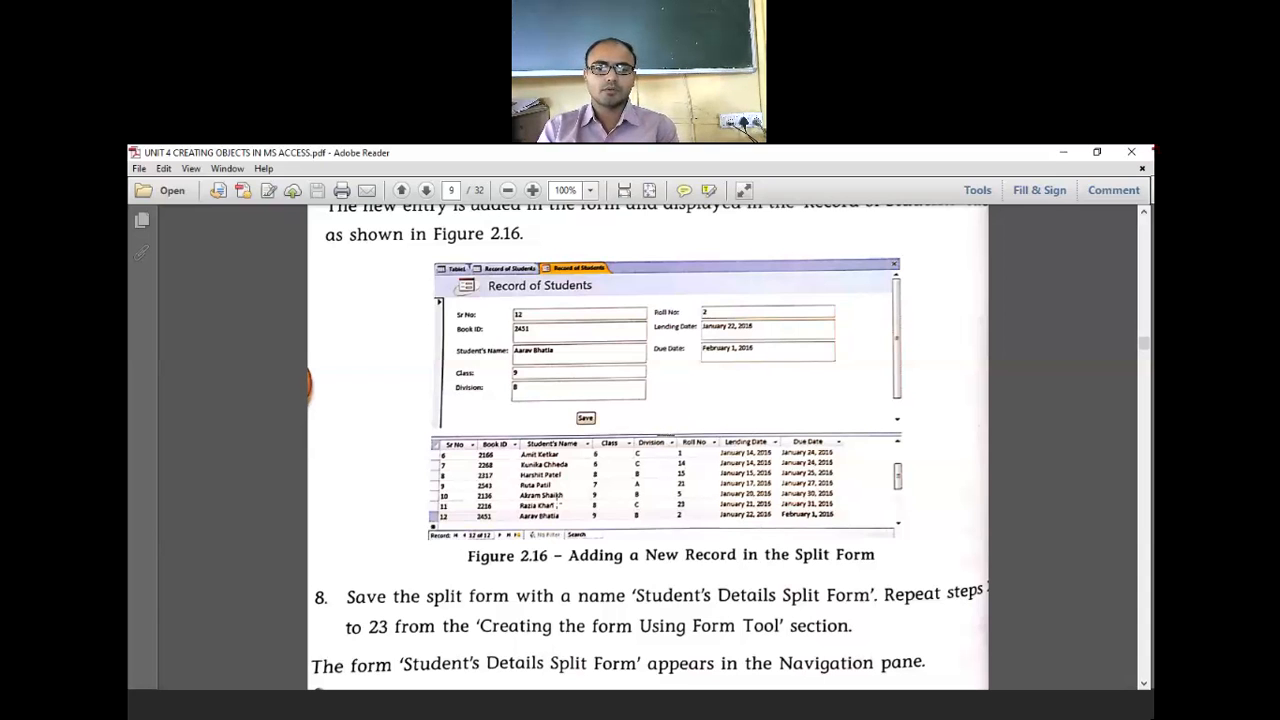
{"action": "scroll", "coordinate": [560, 506], "scroll_direction": "down", "scroll_amount": 2}
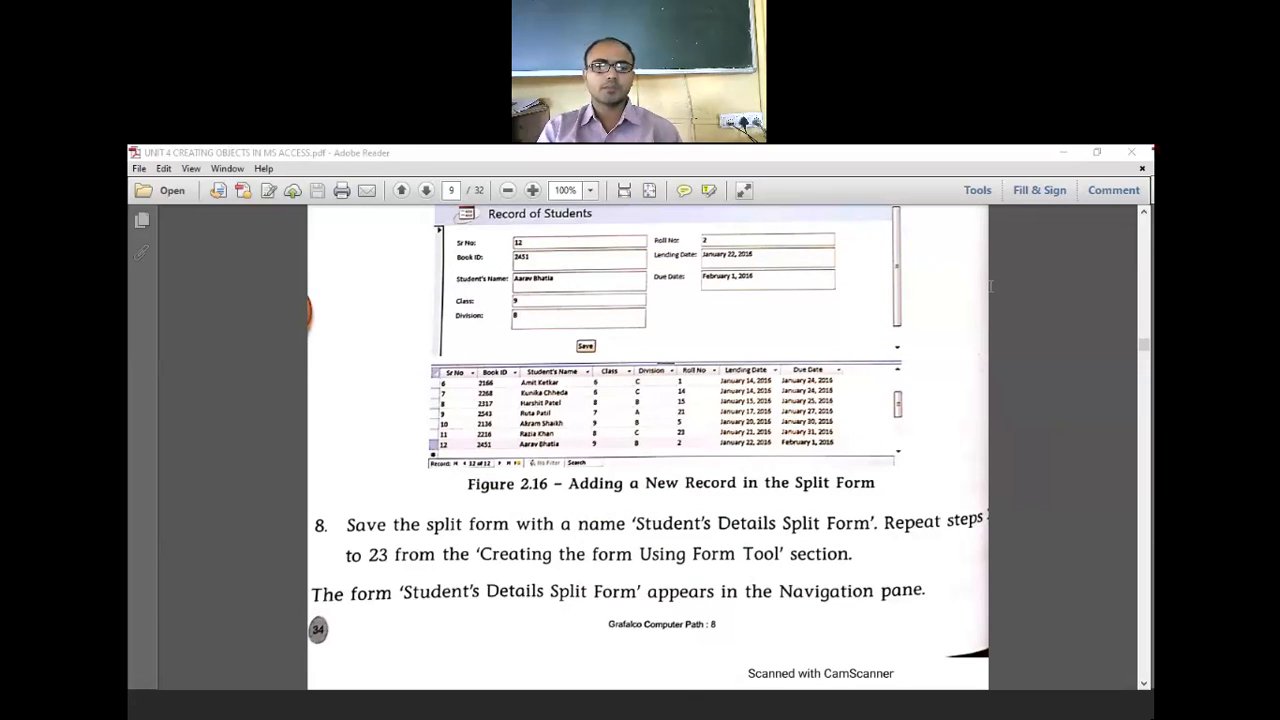
{"action": "left_click", "coordinate": [620, 712]}
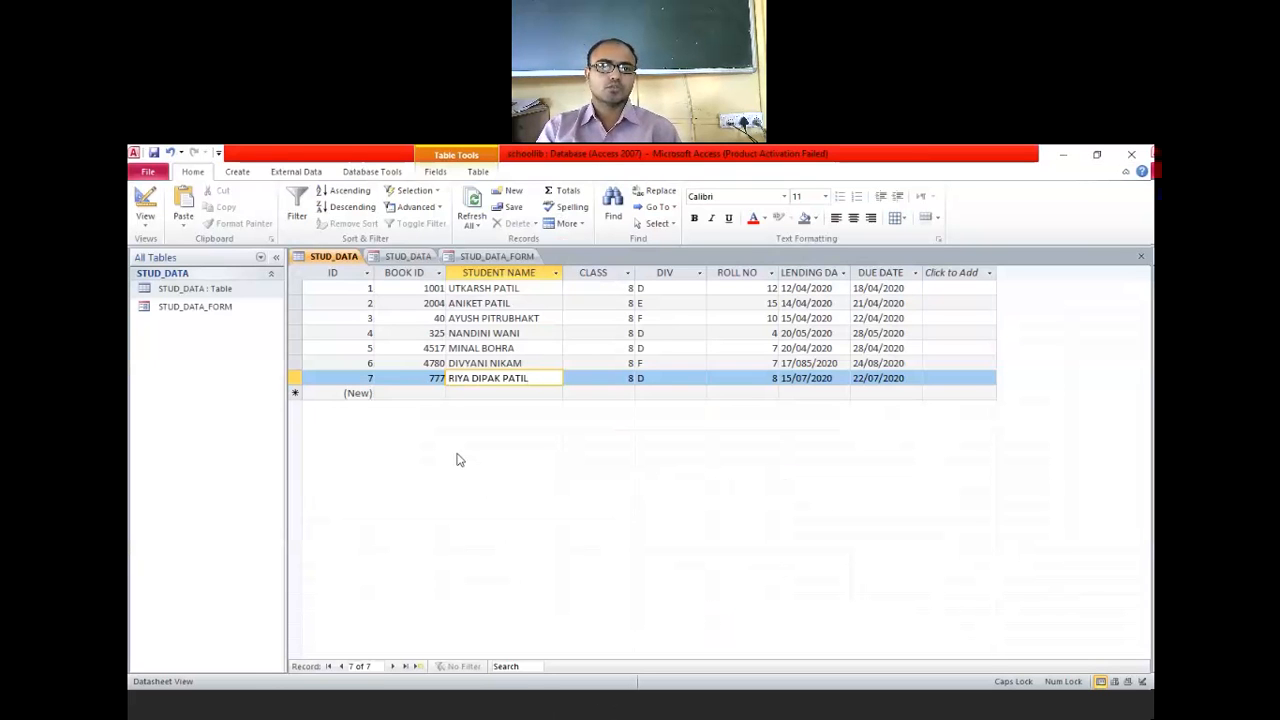
Use Close All on the document tabs, declining to save the STUD_DATA form's design changes
{"action": "left_click", "coordinate": [410, 256]}
{"action": "left_click", "coordinate": [333, 257]}
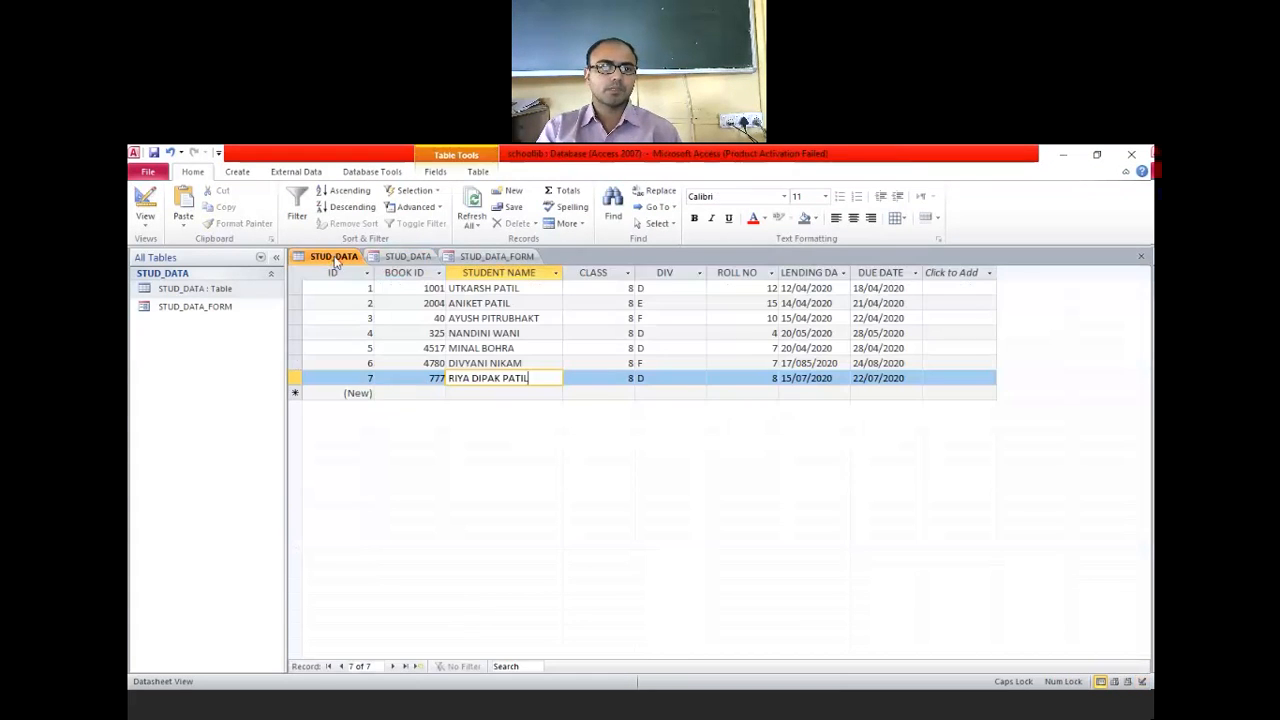
{"action": "left_click", "coordinate": [409, 257]}
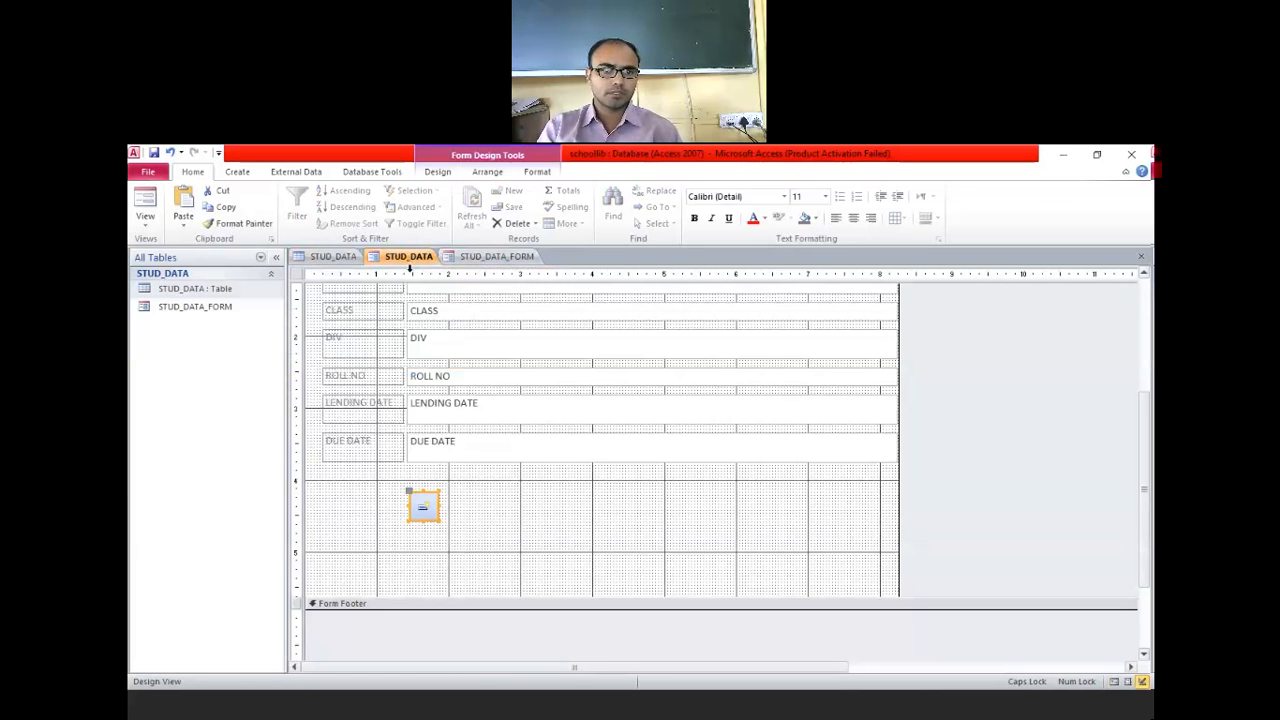
{"action": "right_click", "coordinate": [409, 257]}
{"action": "left_click", "coordinate": [449, 303]}
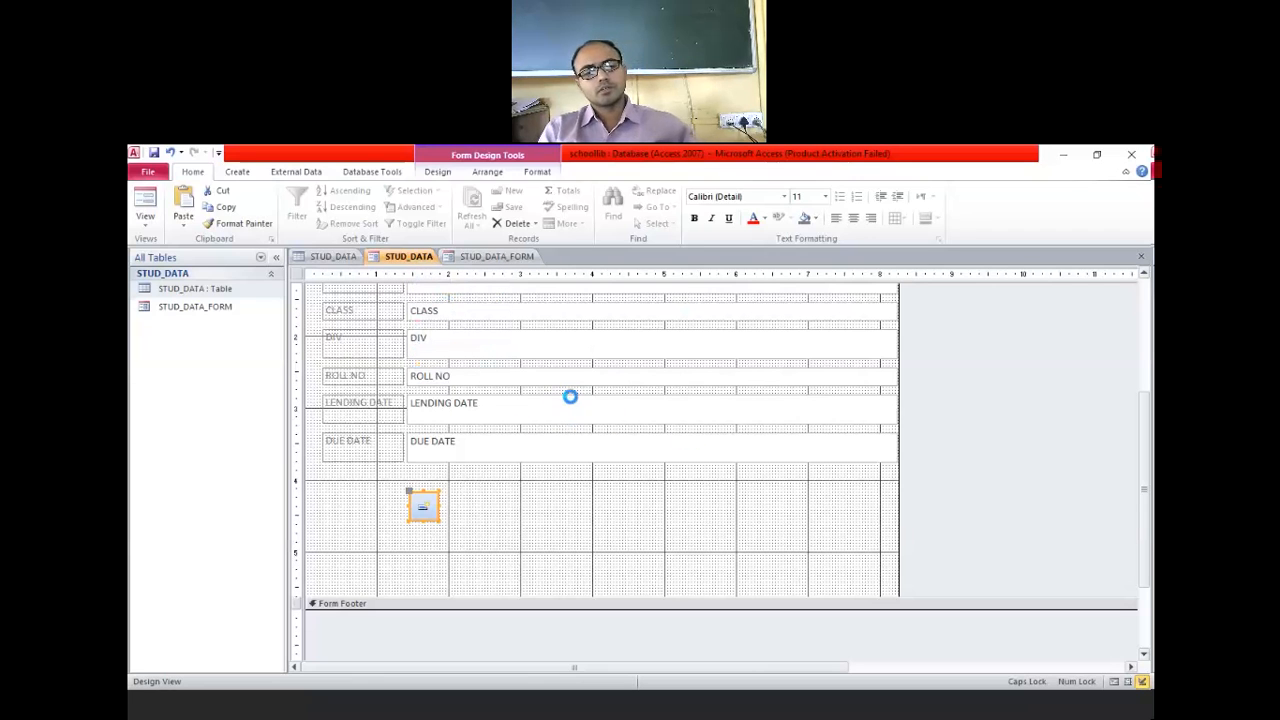
{"action": "left_click", "coordinate": [596, 702]}
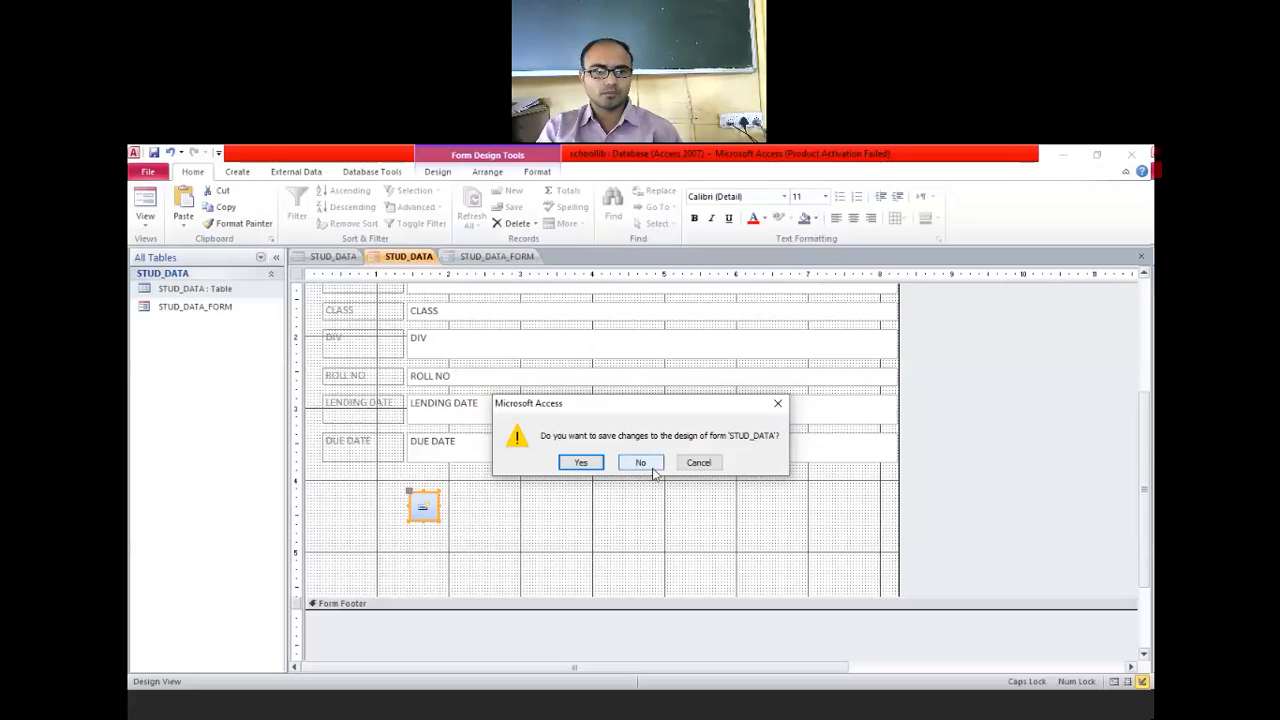
{"action": "left_click", "coordinate": [645, 465]}
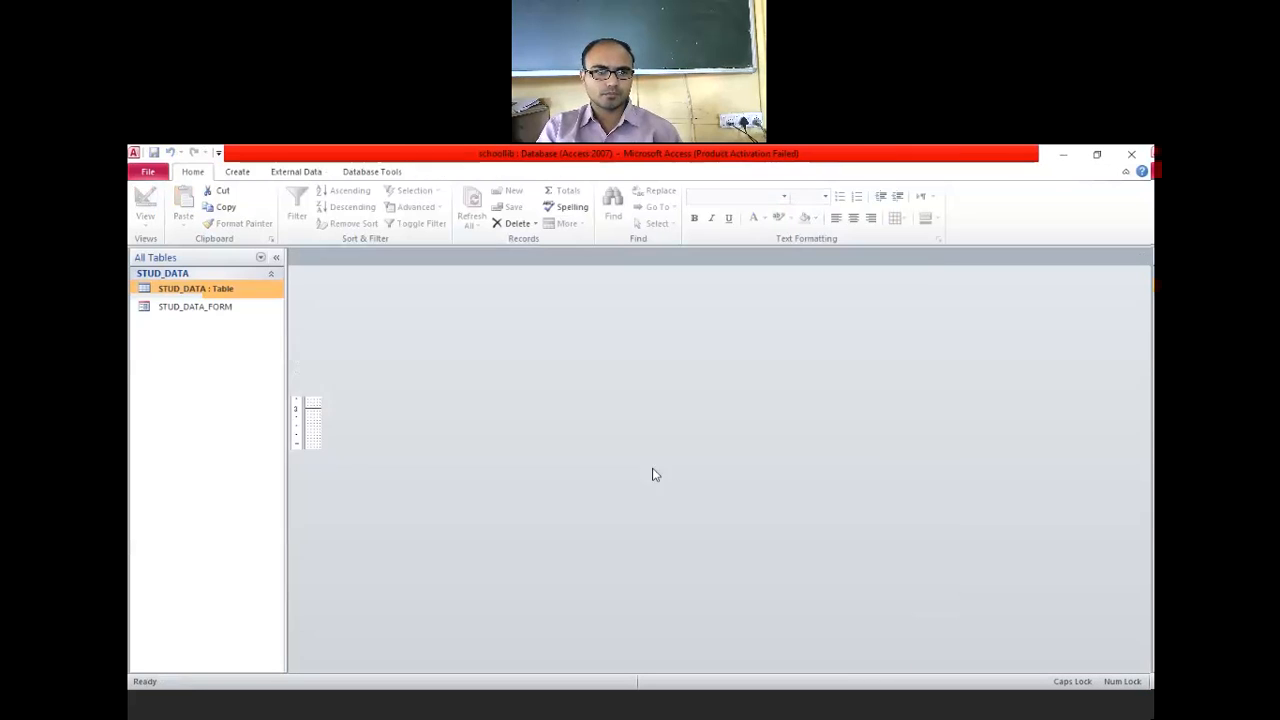
{"action": "double_click", "coordinate": [197, 295]}
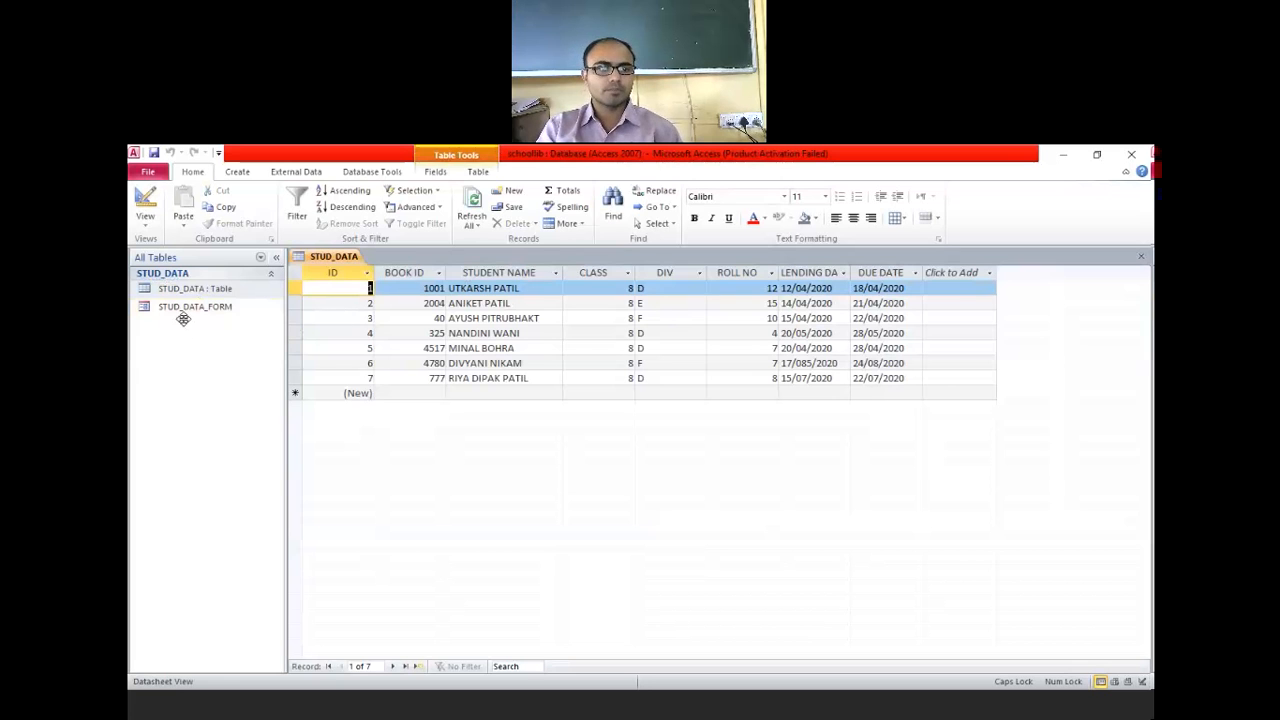
Open STUD_DATA_FORM and then the STUD_DATA table from the Navigation Pane
{"action": "left_click", "coordinate": [221, 313]}
{"action": "double_click", "coordinate": [221, 313]}
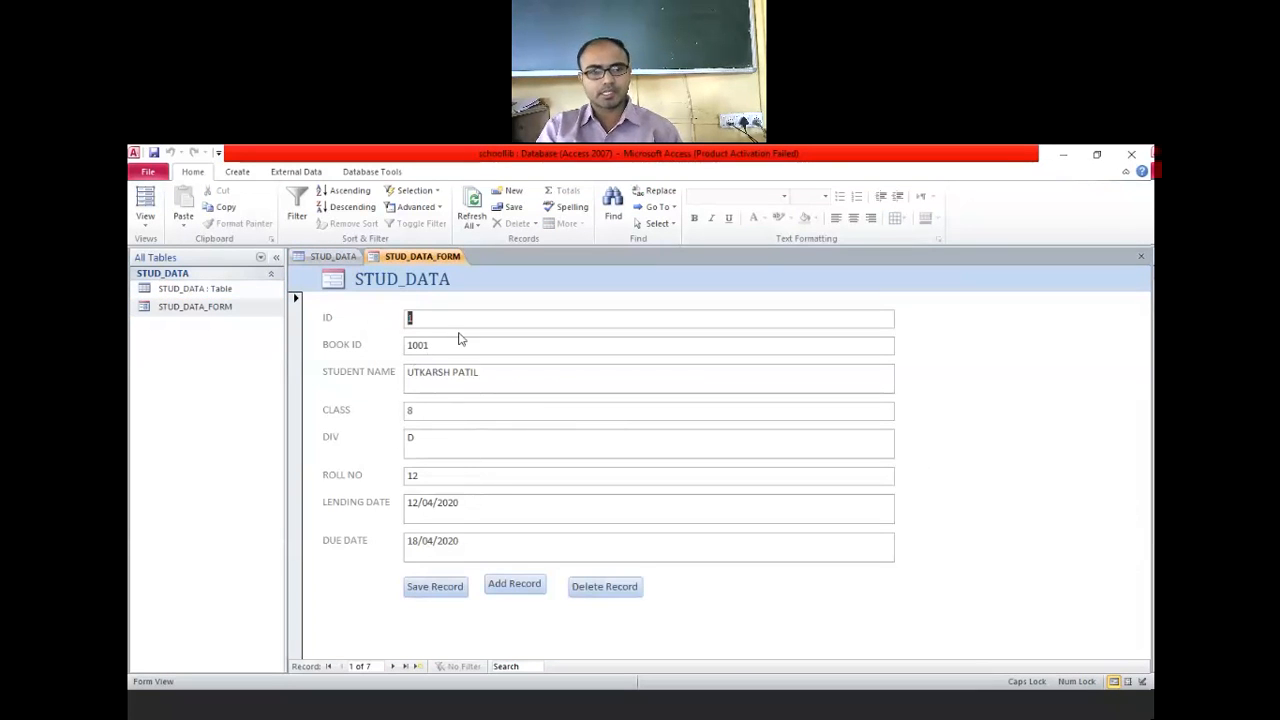
{"action": "left_click", "coordinate": [229, 290]}
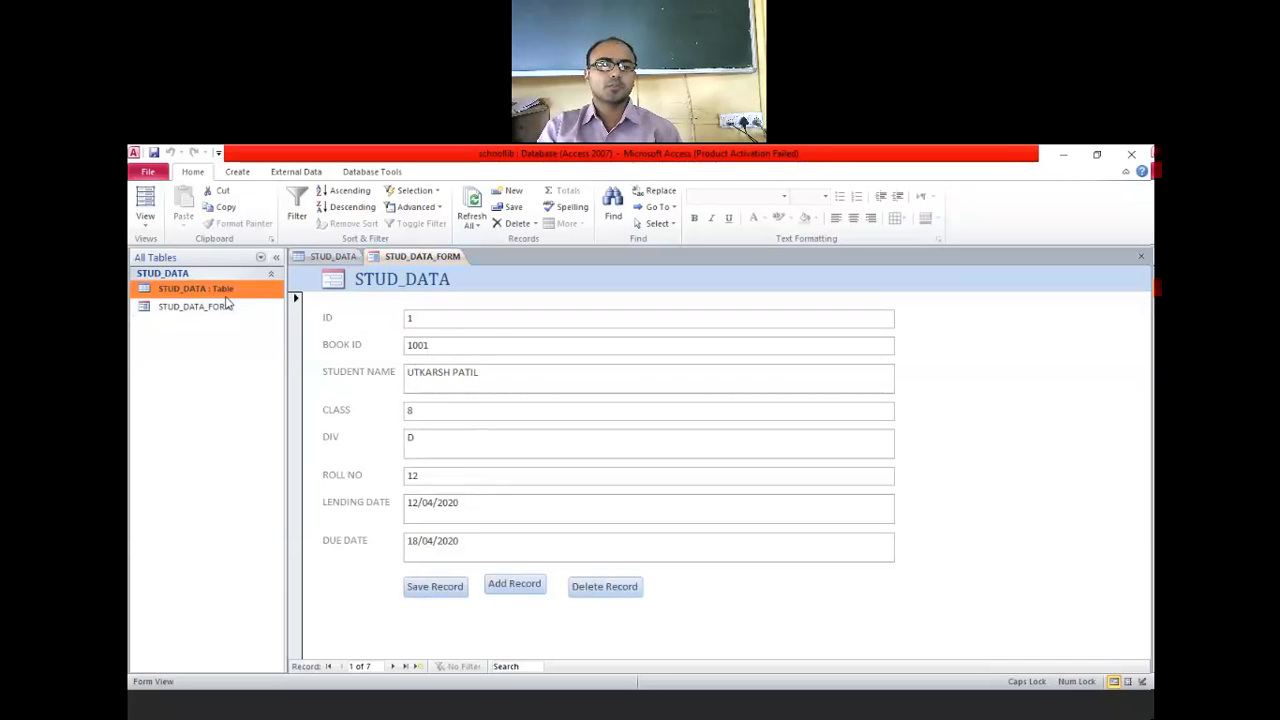
{"action": "double_click", "coordinate": [240, 289]}
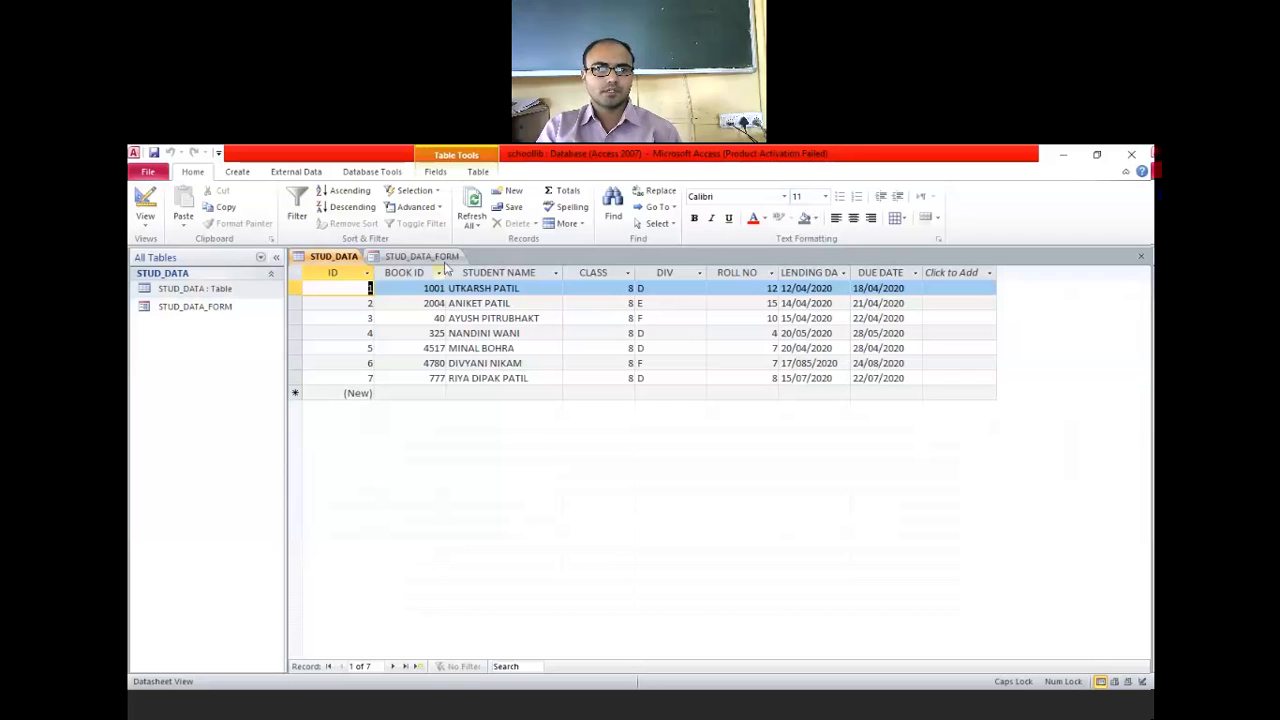
On the Create ribbon, bring up the More Forms list
{"action": "left_click", "coordinate": [226, 173]}
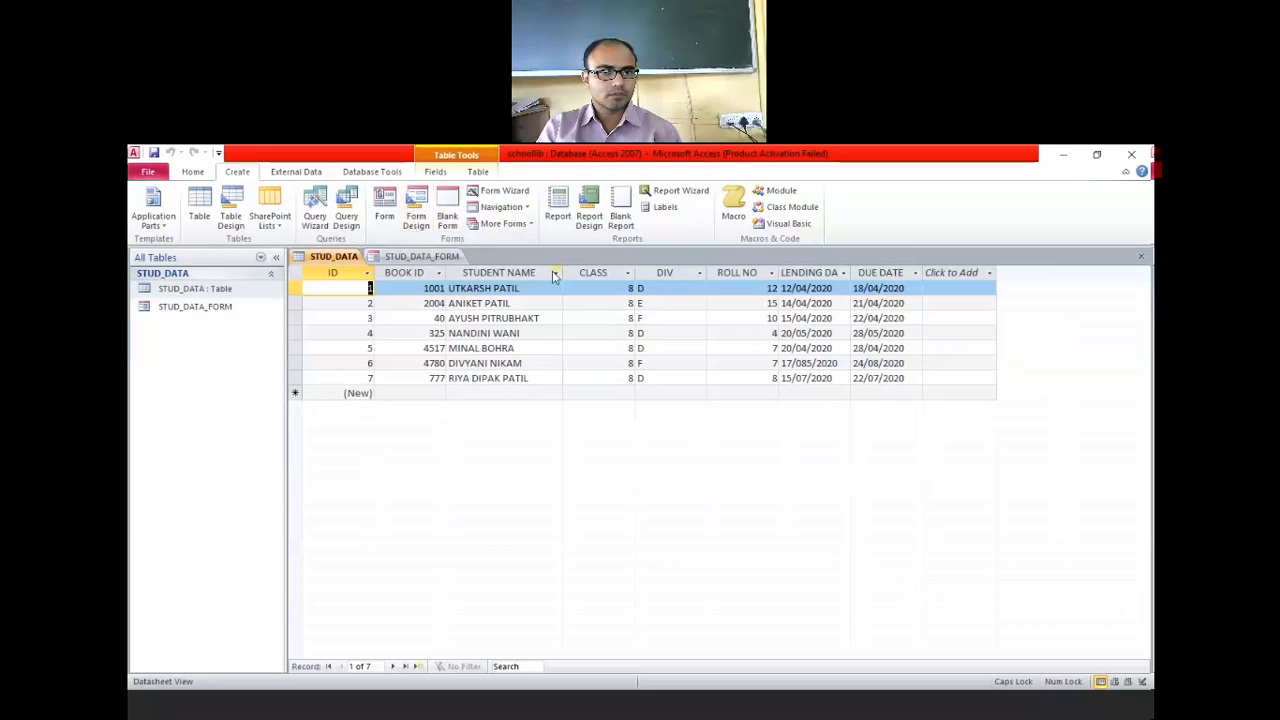
{"action": "left_click", "coordinate": [478, 171]}
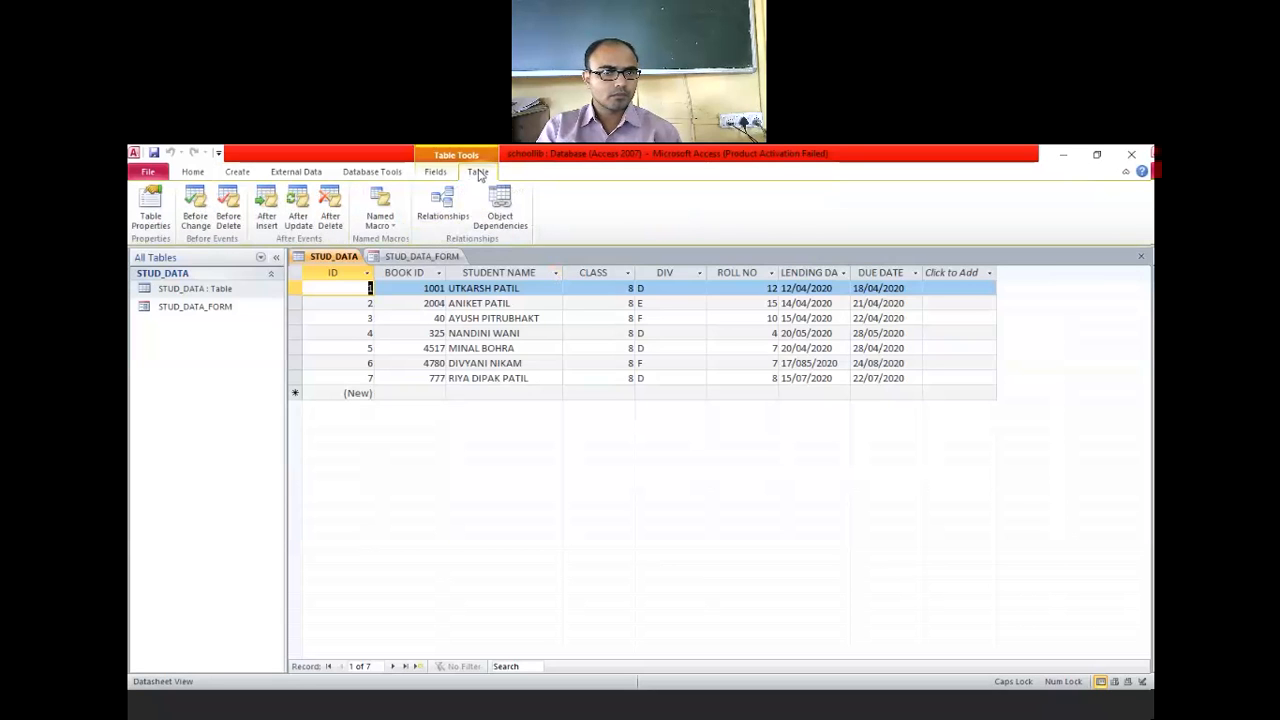
{"action": "left_click", "coordinate": [238, 173]}
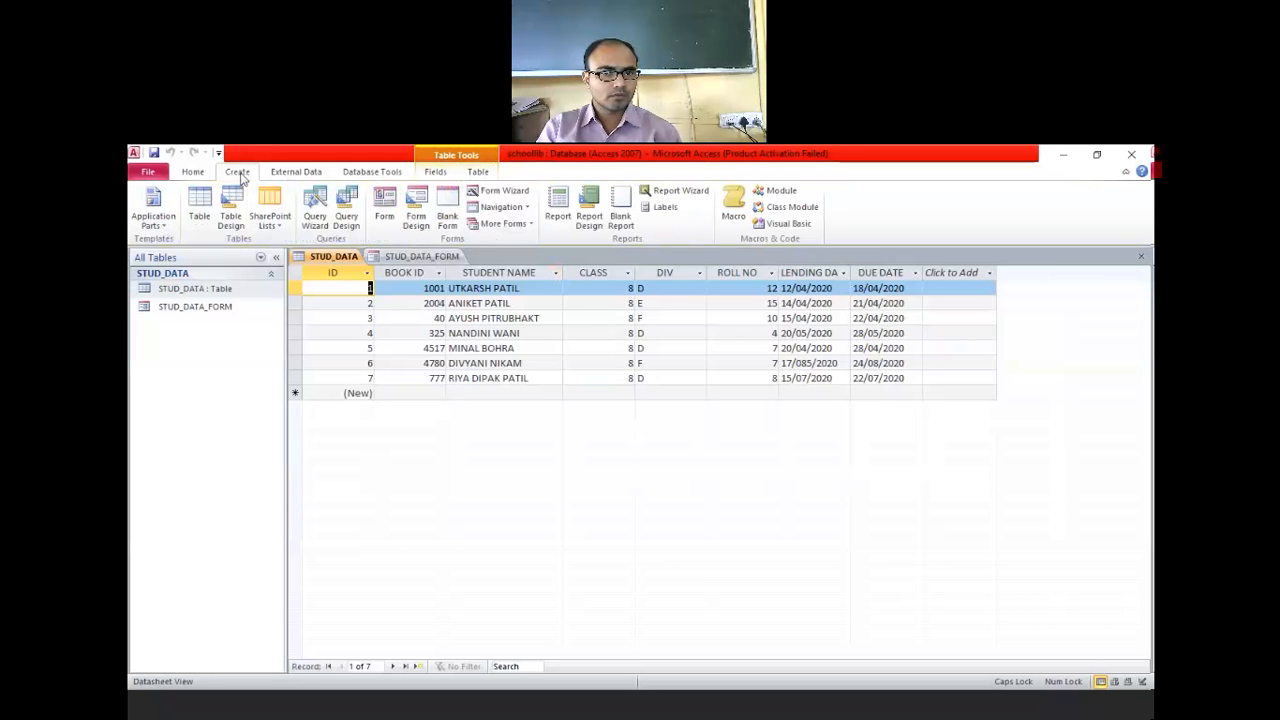
{"action": "left_click", "coordinate": [530, 224]}
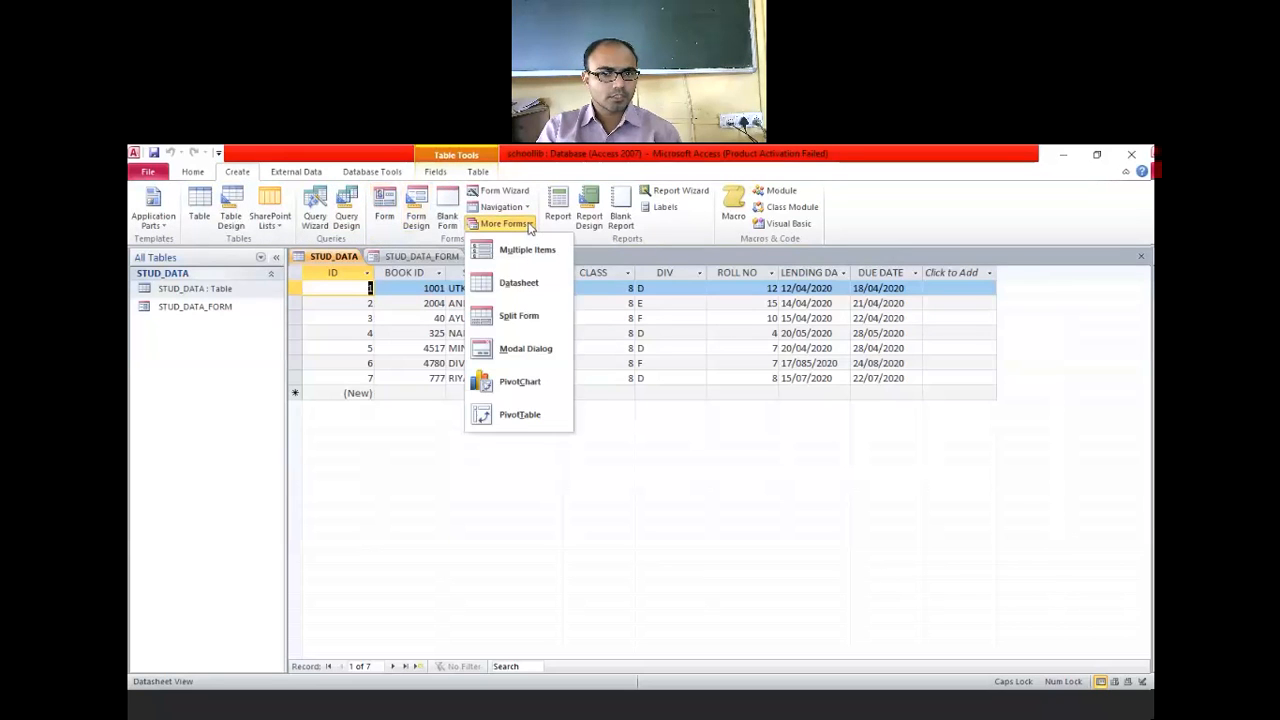
Create a Split Form from STUD_DATA and switch it to Design View
{"action": "left_click", "coordinate": [518, 316]}
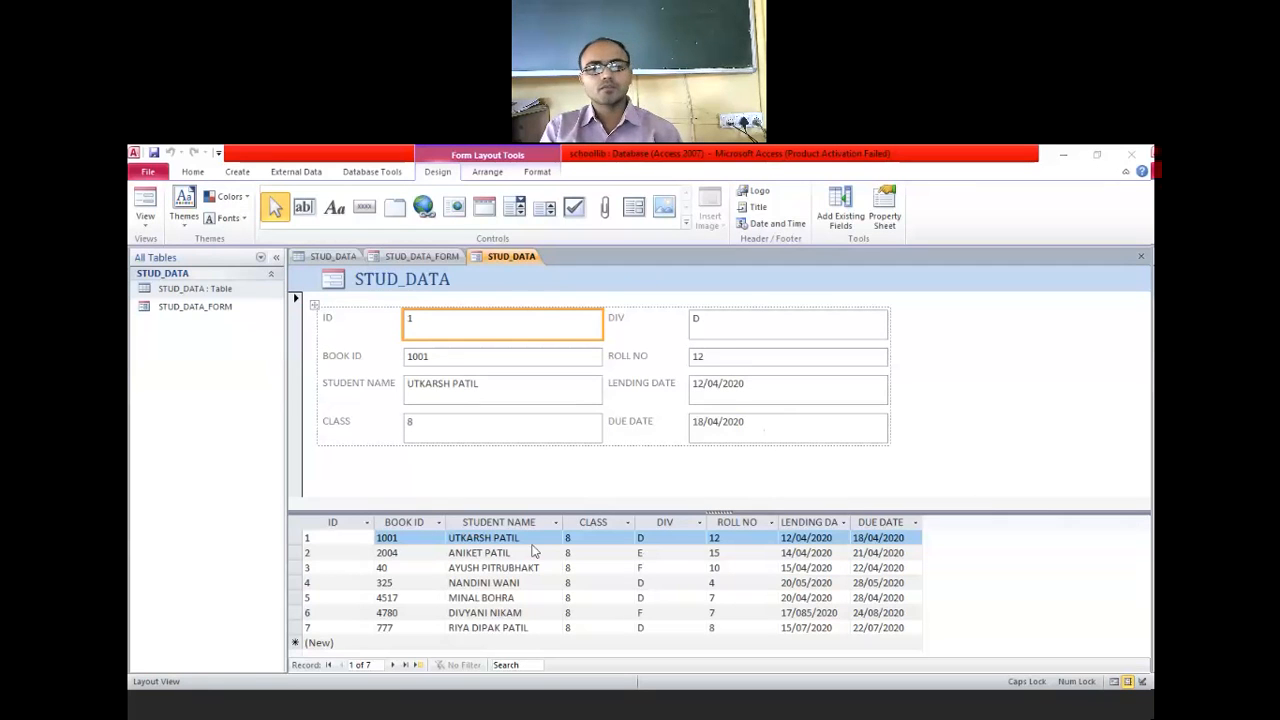
{"action": "left_click", "coordinate": [905, 568]}
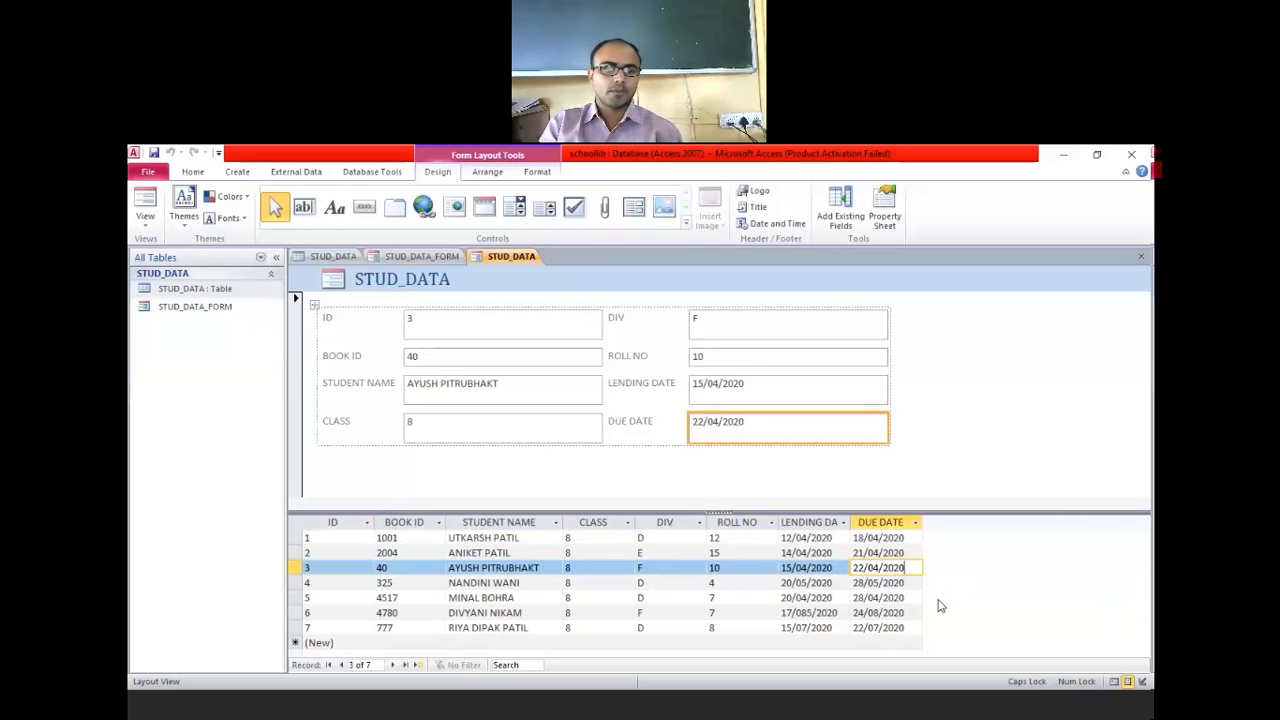
{"action": "left_click", "coordinate": [598, 467]}
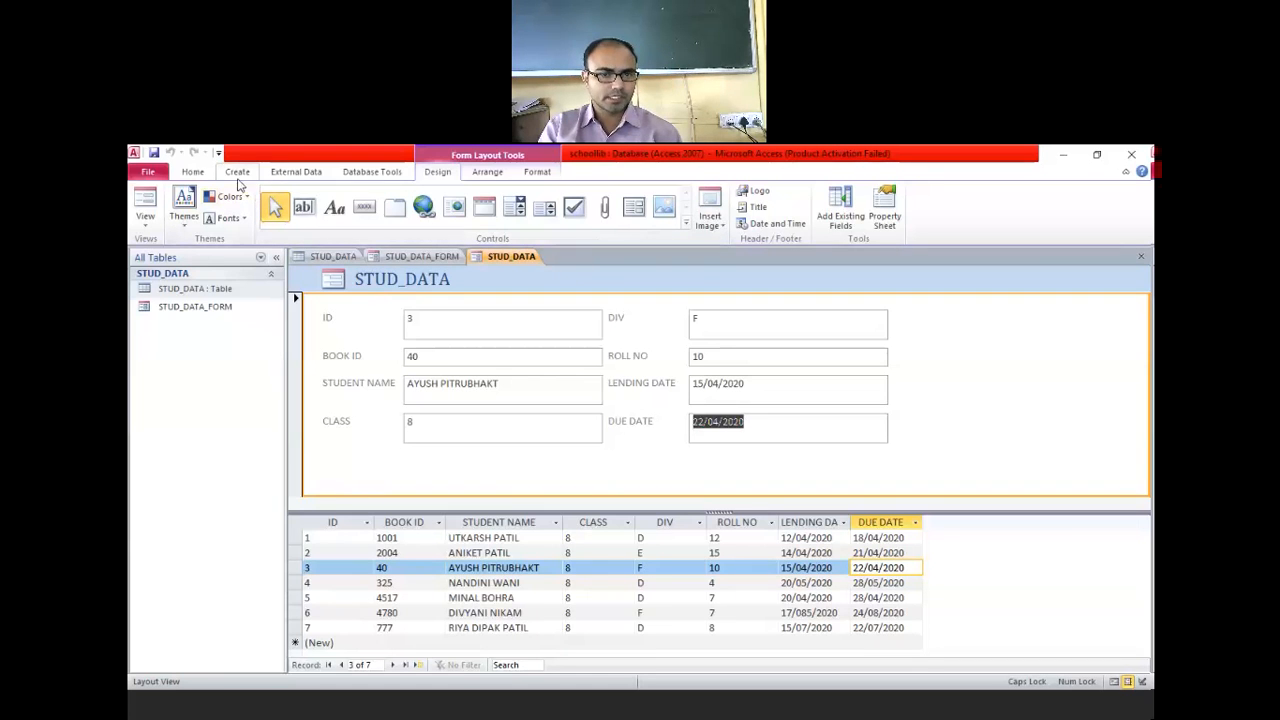
{"action": "left_click", "coordinate": [406, 446]}
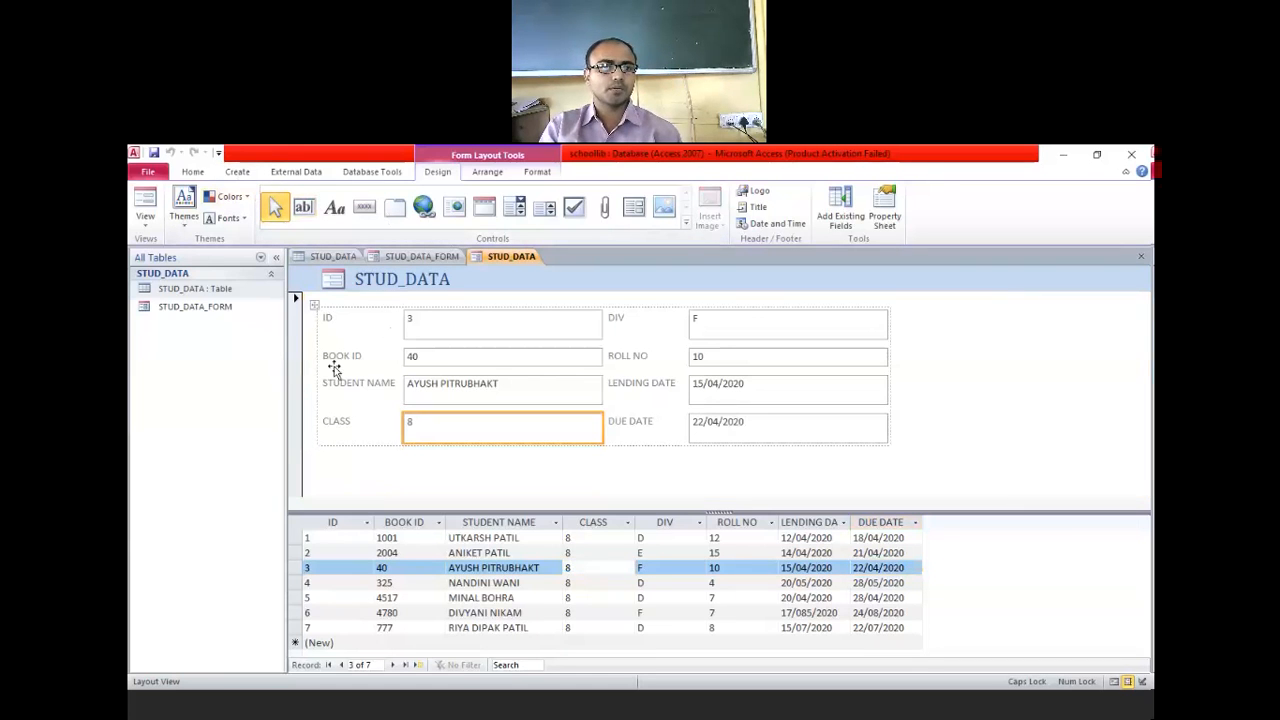
{"action": "left_click", "coordinate": [147, 226]}
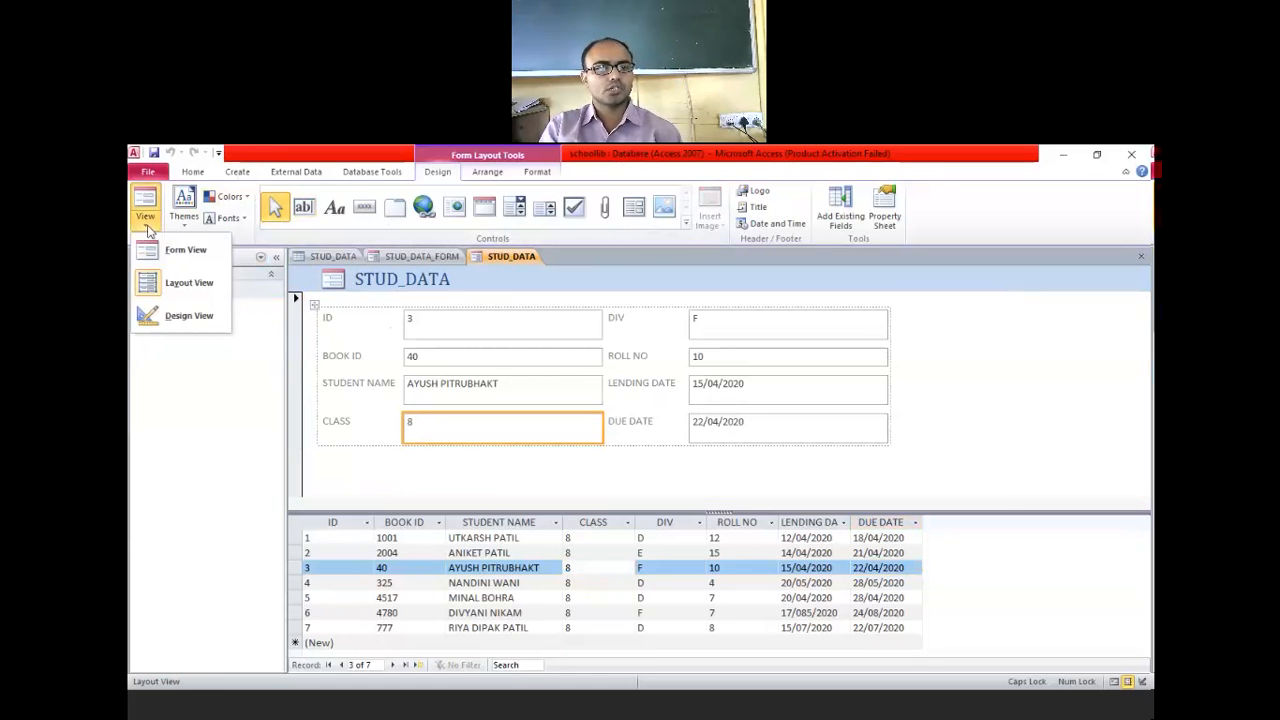
{"action": "left_click", "coordinate": [188, 316]}
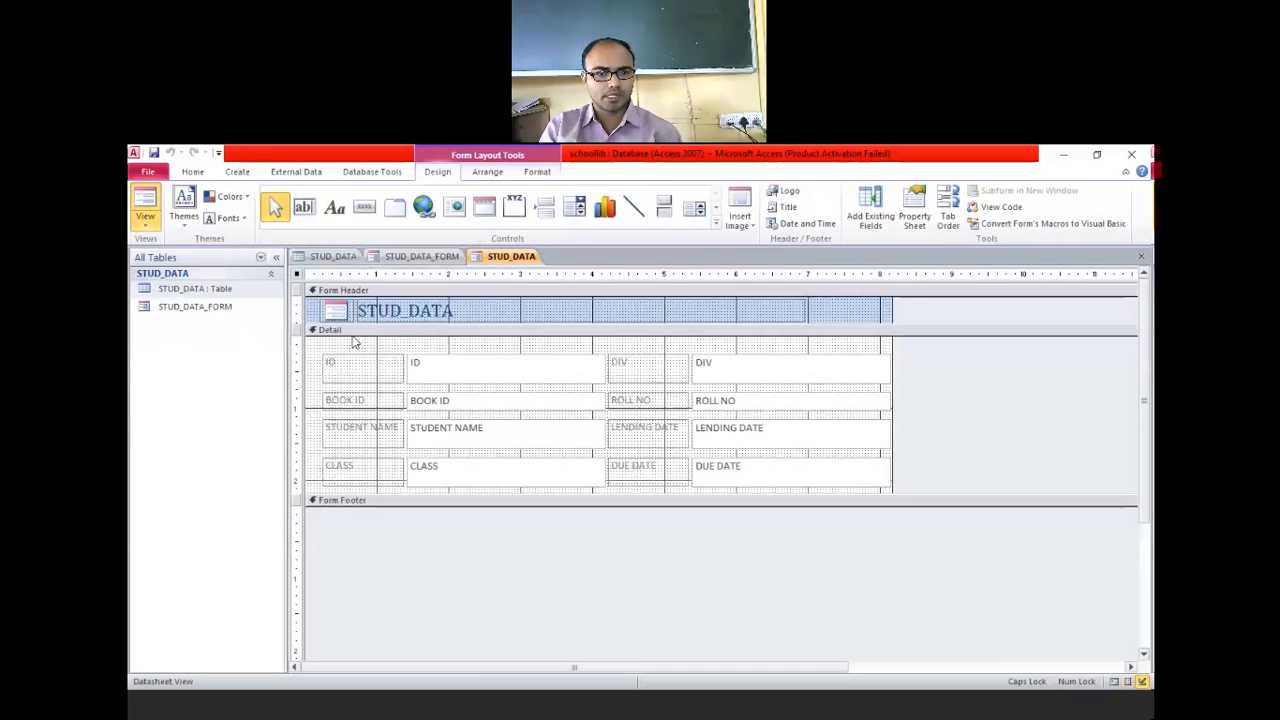
Enlarge the Detail section and draw a button below the student fields
{"action": "left_click_drag", "start_coordinate": [426, 489], "coordinate": [428, 610]}
{"action": "left_click", "coordinate": [420, 518]}
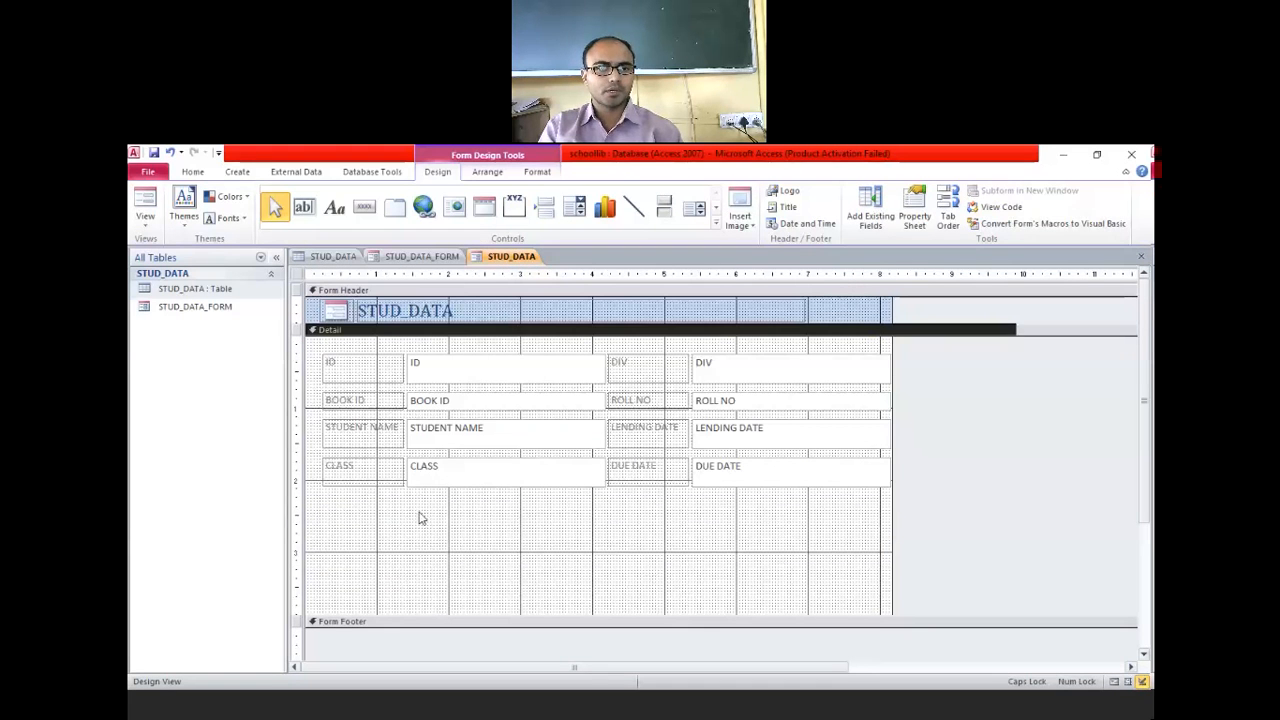
{"action": "left_click", "coordinate": [364, 207]}
{"action": "mouse_move", "coordinate": [523, 514]}
{"action": "left_mouse_down"}
{"action": "mouse_move", "coordinate": [575, 562]}
{"action": "mouse_move", "coordinate": [640, 556]}
{"action": "left_mouse_up"}
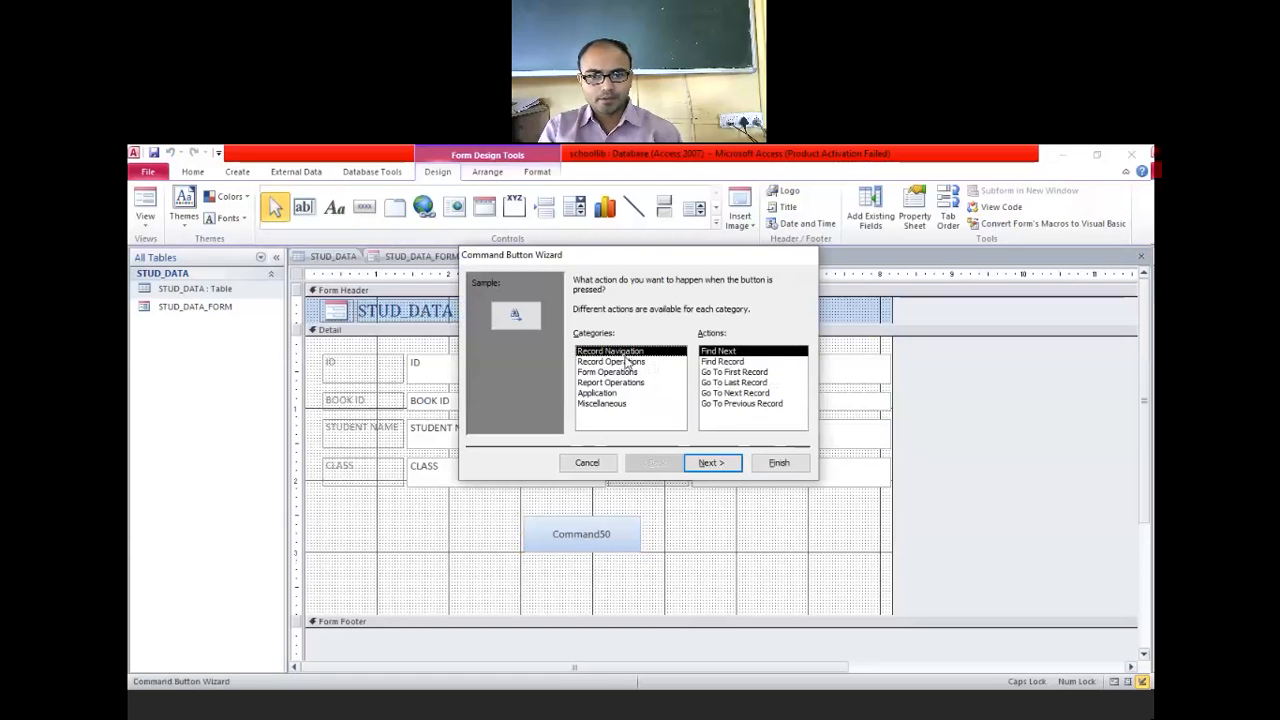
Make it a text-labelled Save Record button through the Command Button Wizard
{"action": "left_click", "coordinate": [626, 362]}
{"action": "left_click", "coordinate": [720, 395]}
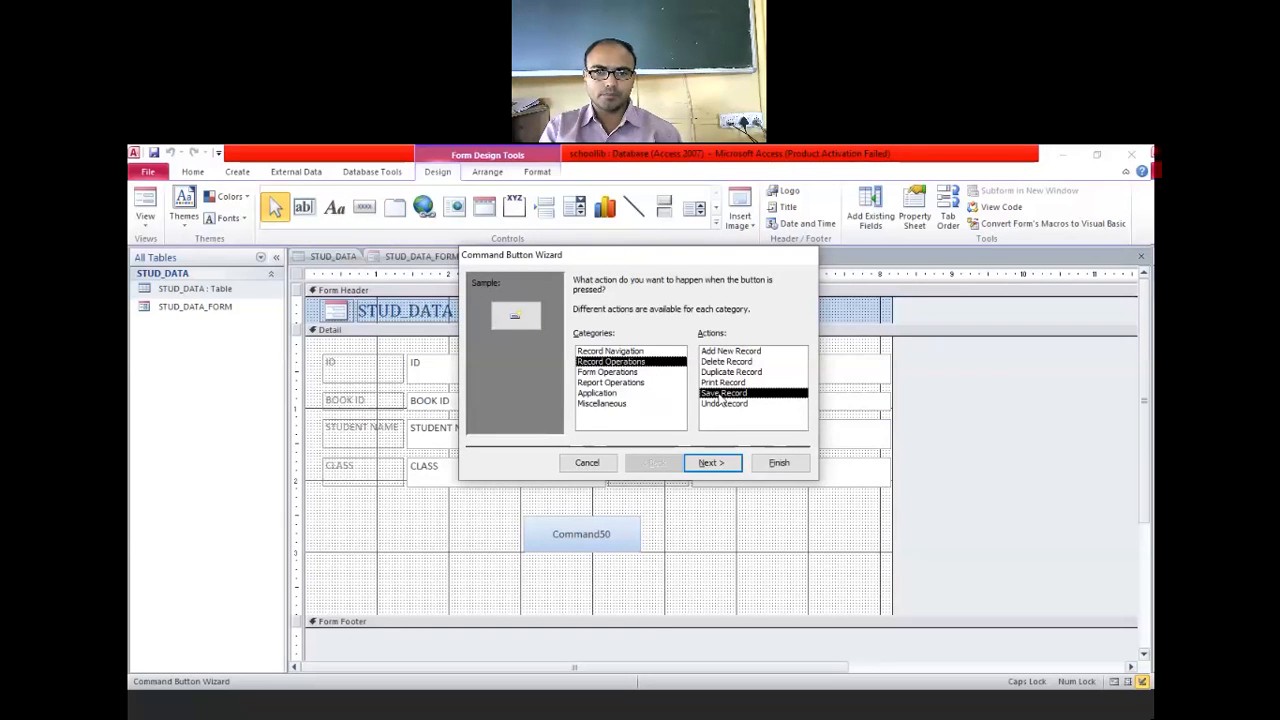
{"action": "left_click", "coordinate": [711, 464]}
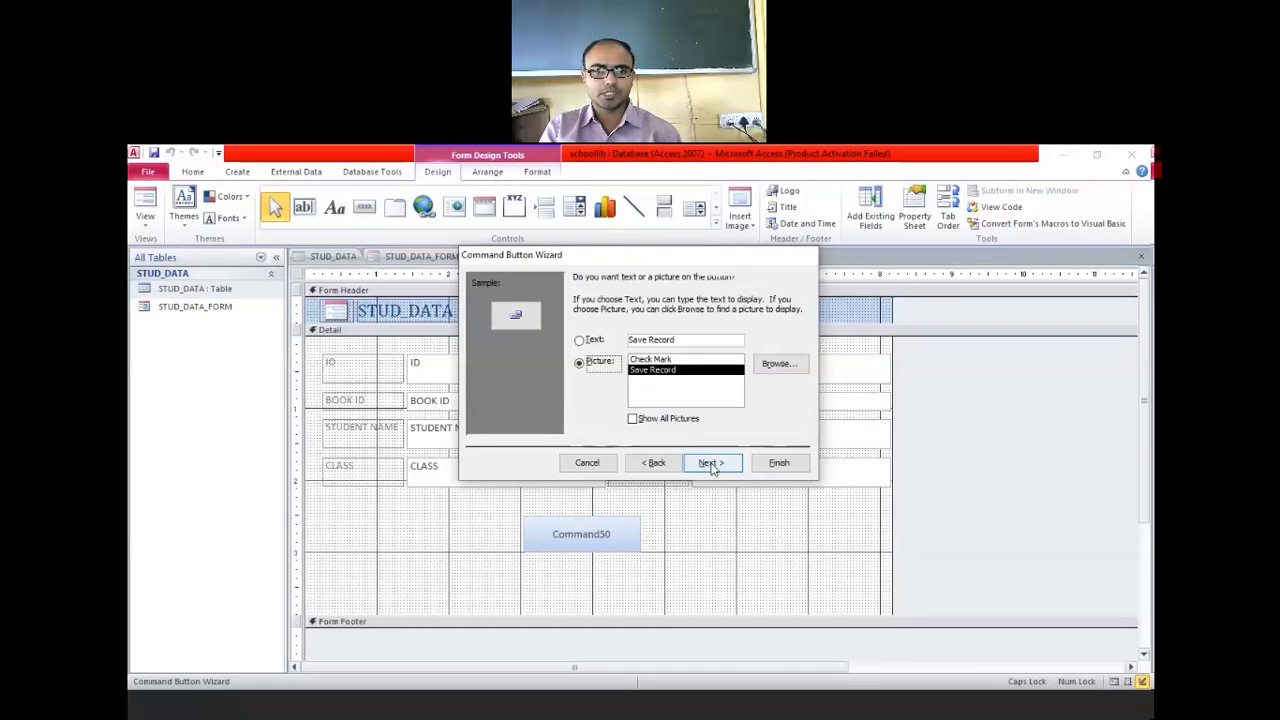
{"action": "left_click", "coordinate": [595, 341]}
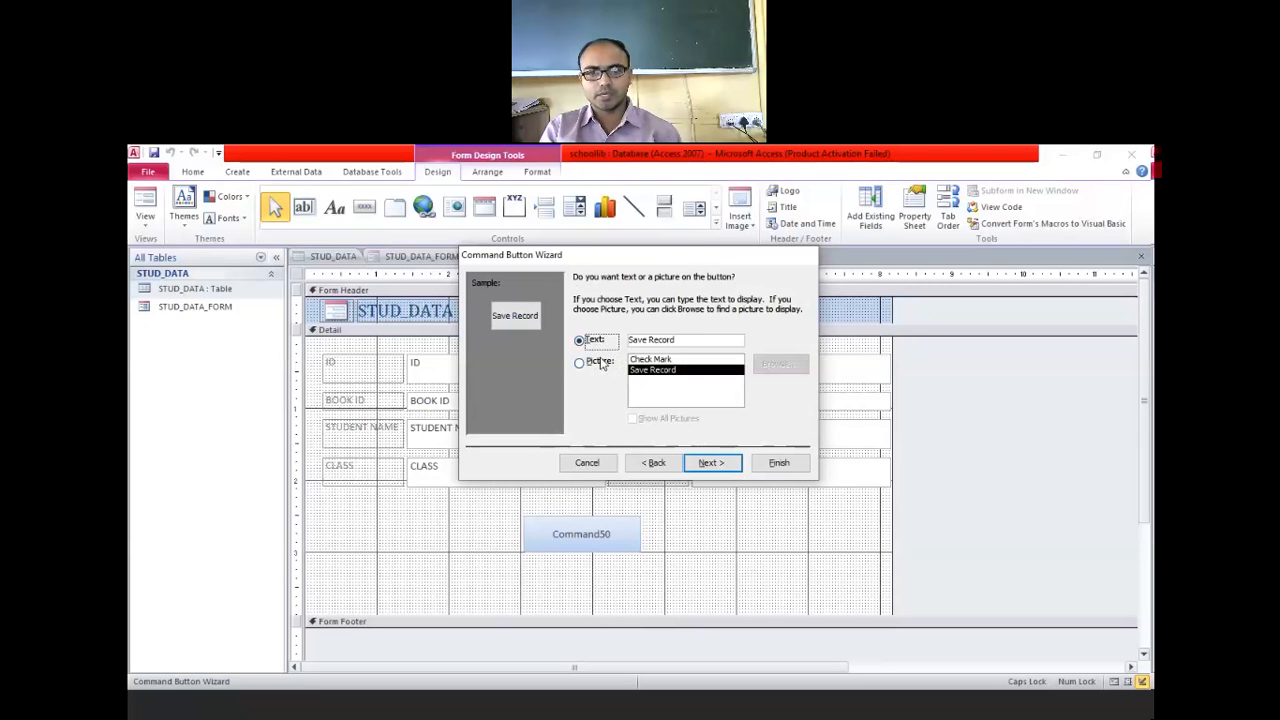
{"action": "left_click", "coordinate": [600, 362]}
{"action": "left_click", "coordinate": [595, 341]}
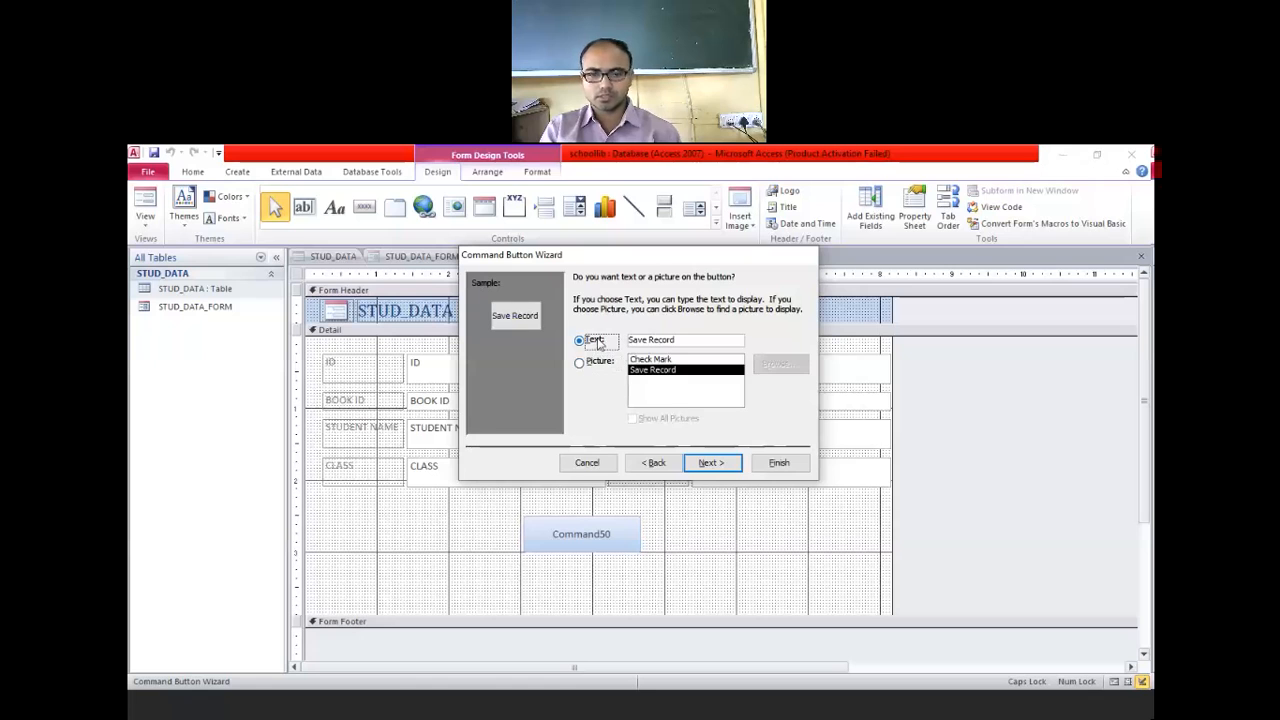
{"action": "left_click", "coordinate": [710, 463]}
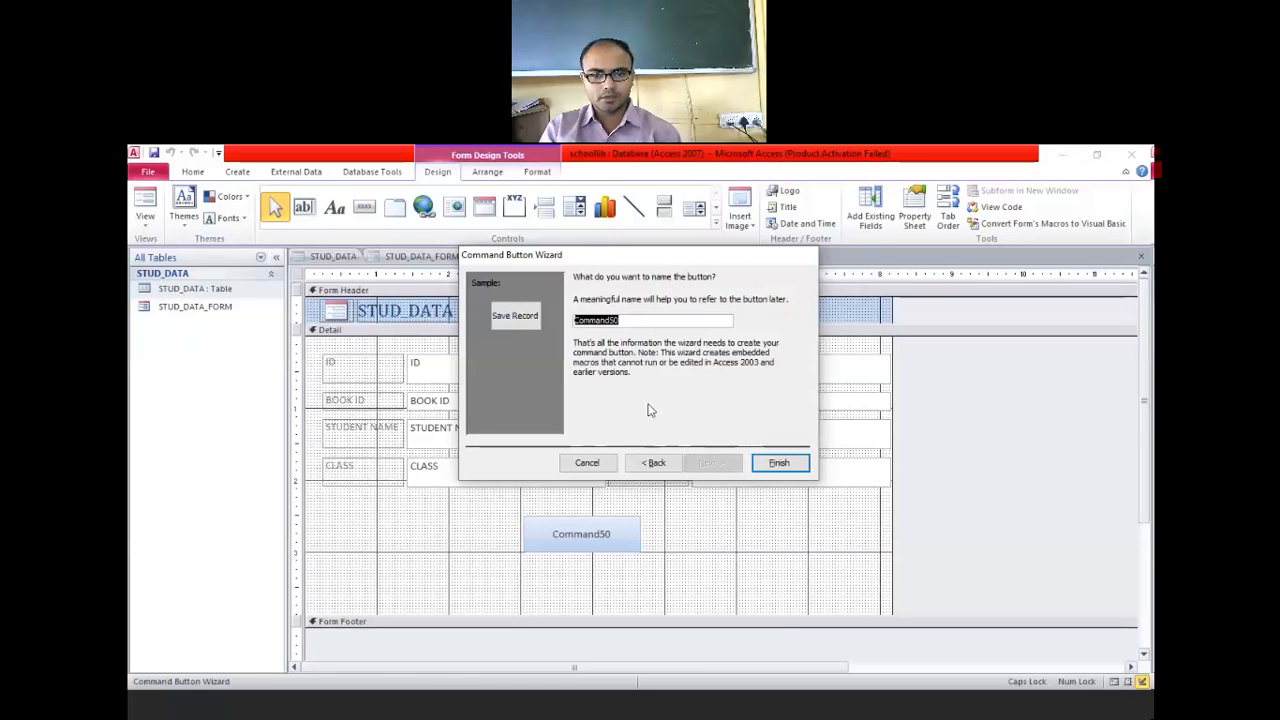
{"action": "left_click", "coordinate": [779, 464]}
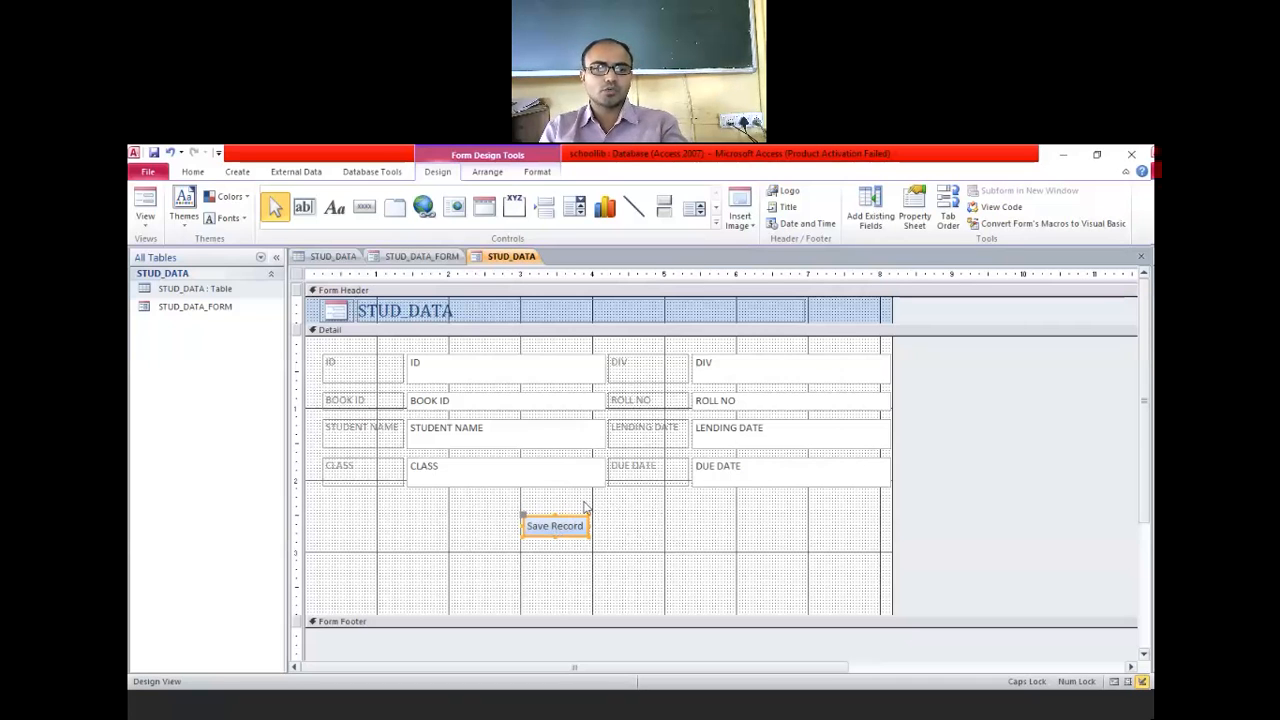
Save the form as 'STUD_DATA_SPLIT FORM' and return to the STUD_DATA table
{"action": "key", "text": "ctrl+s"}
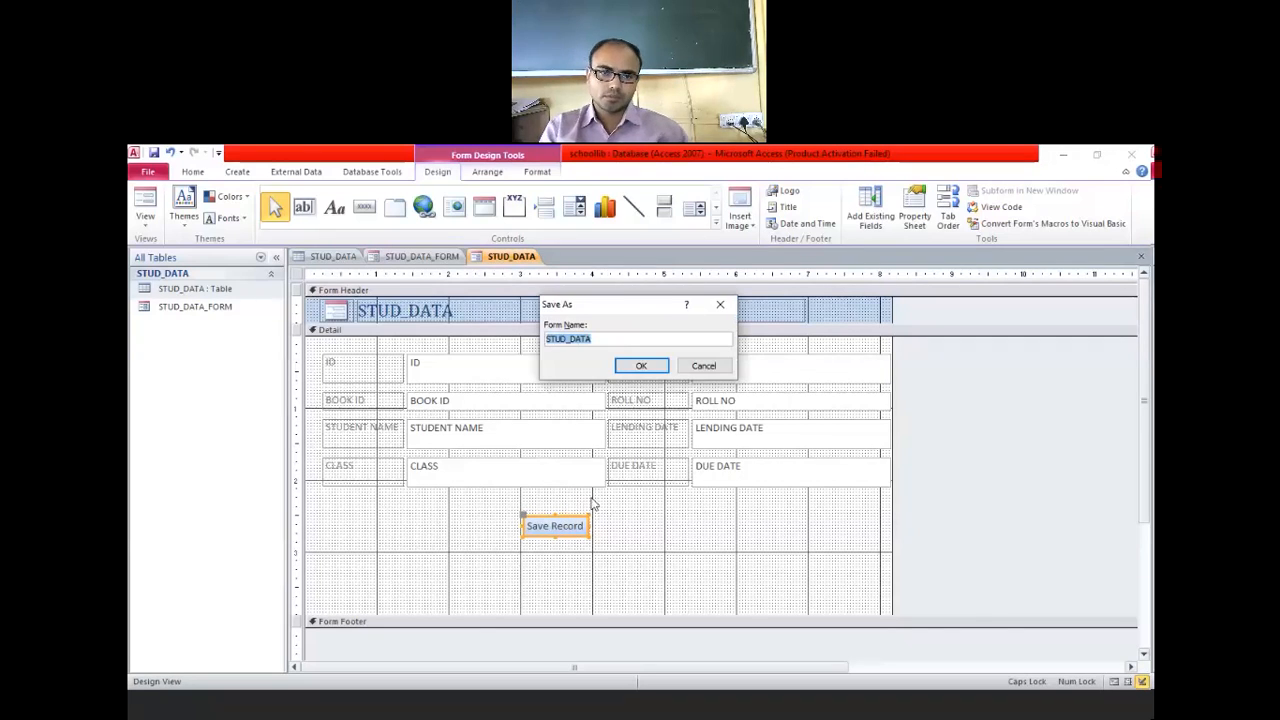
{"action": "left_click", "coordinate": [594, 338]}
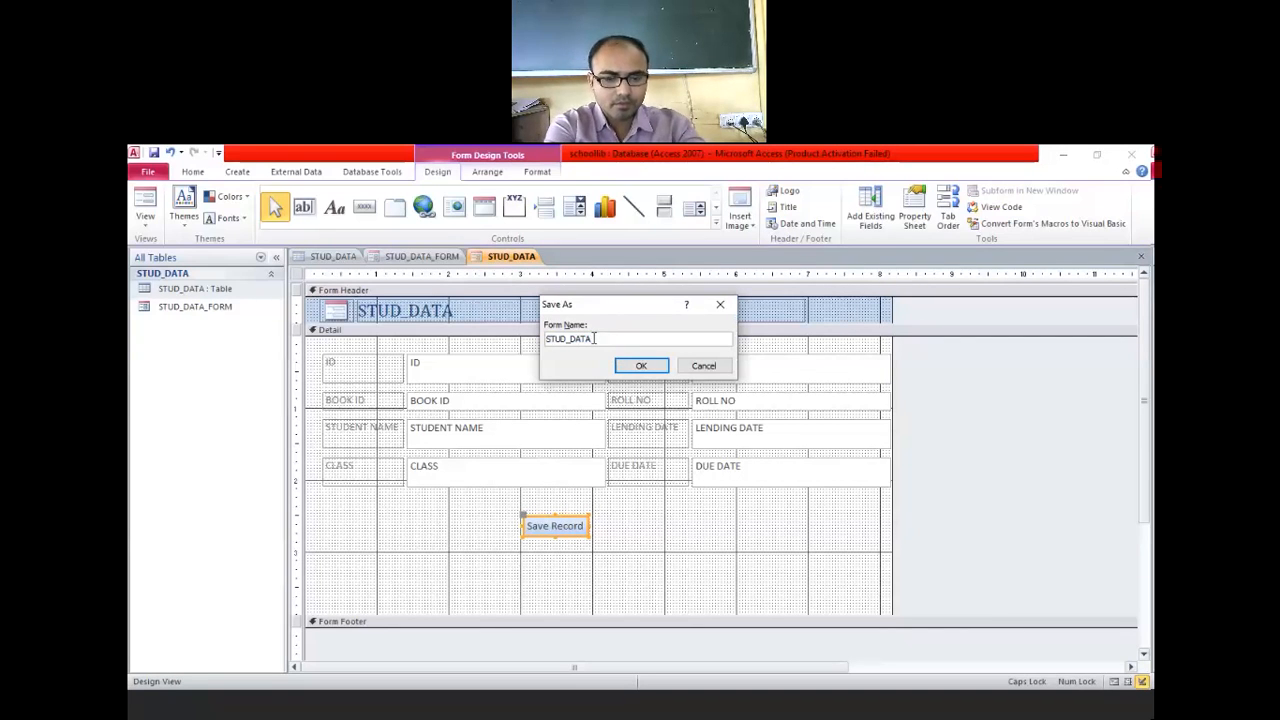
{"action": "type", "text": "_SPLIT FORM"}
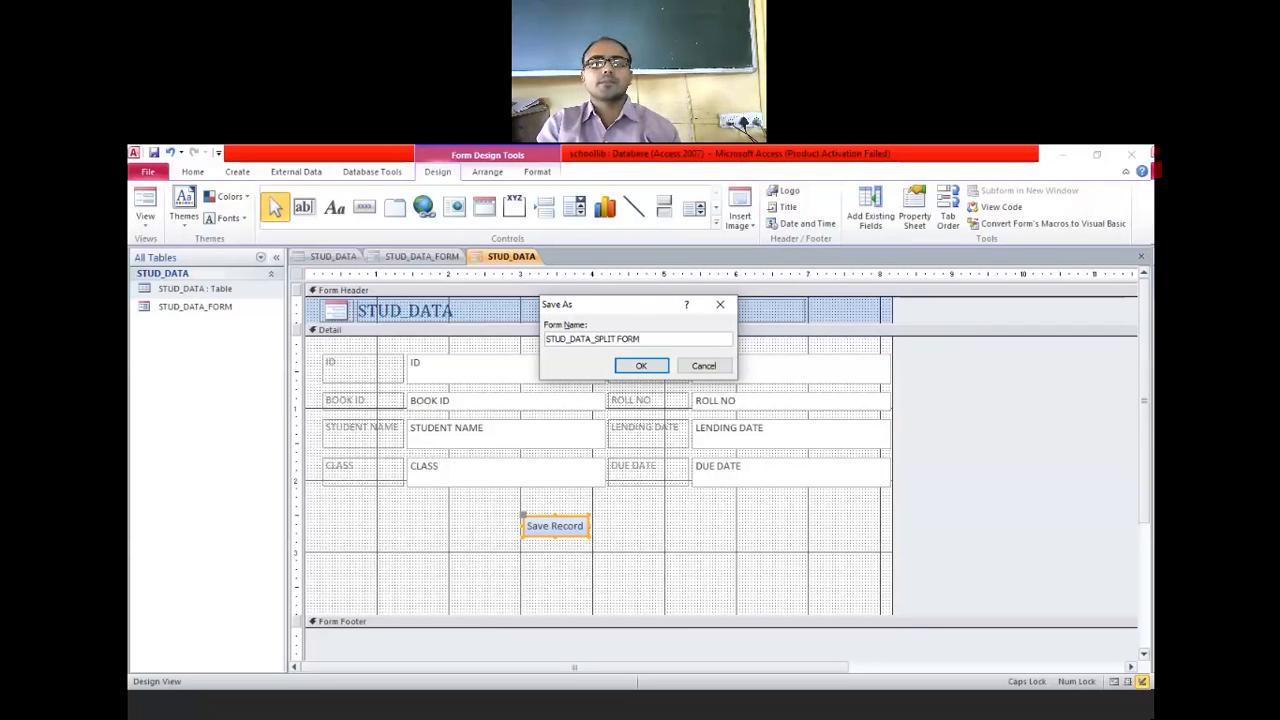
{"action": "left_click", "coordinate": [648, 366]}
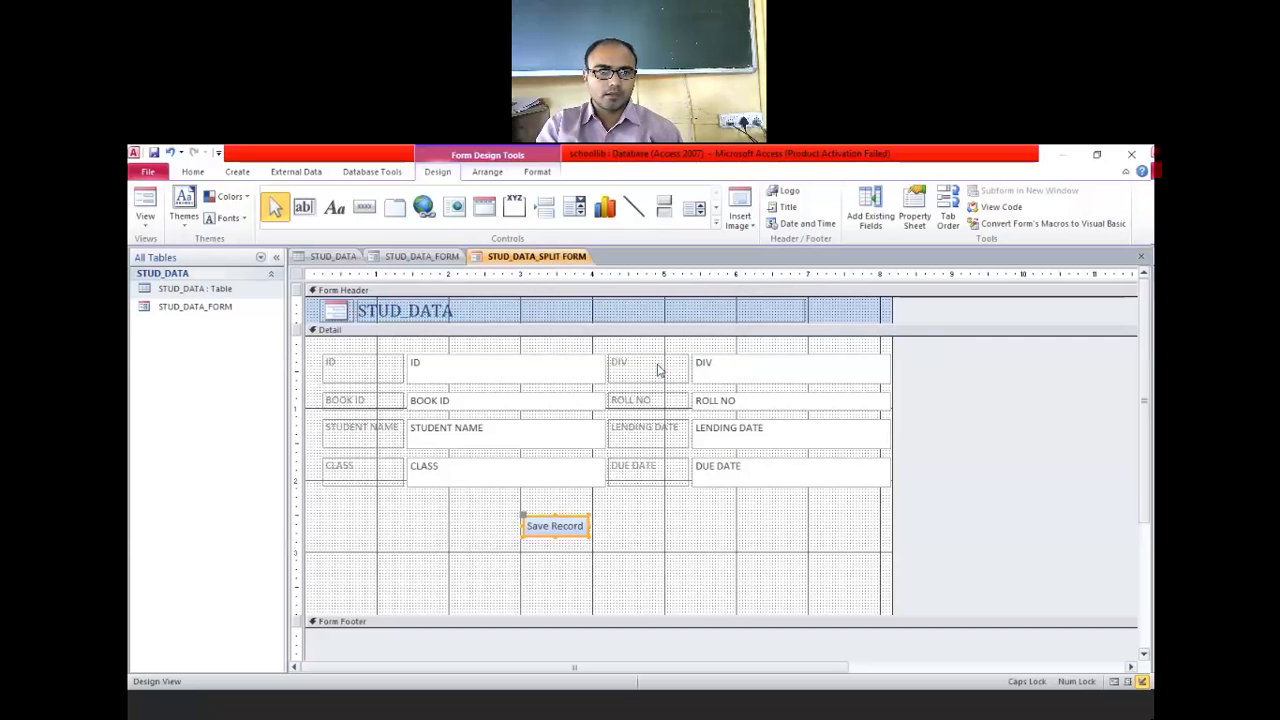
{"action": "left_click", "coordinate": [350, 258]}
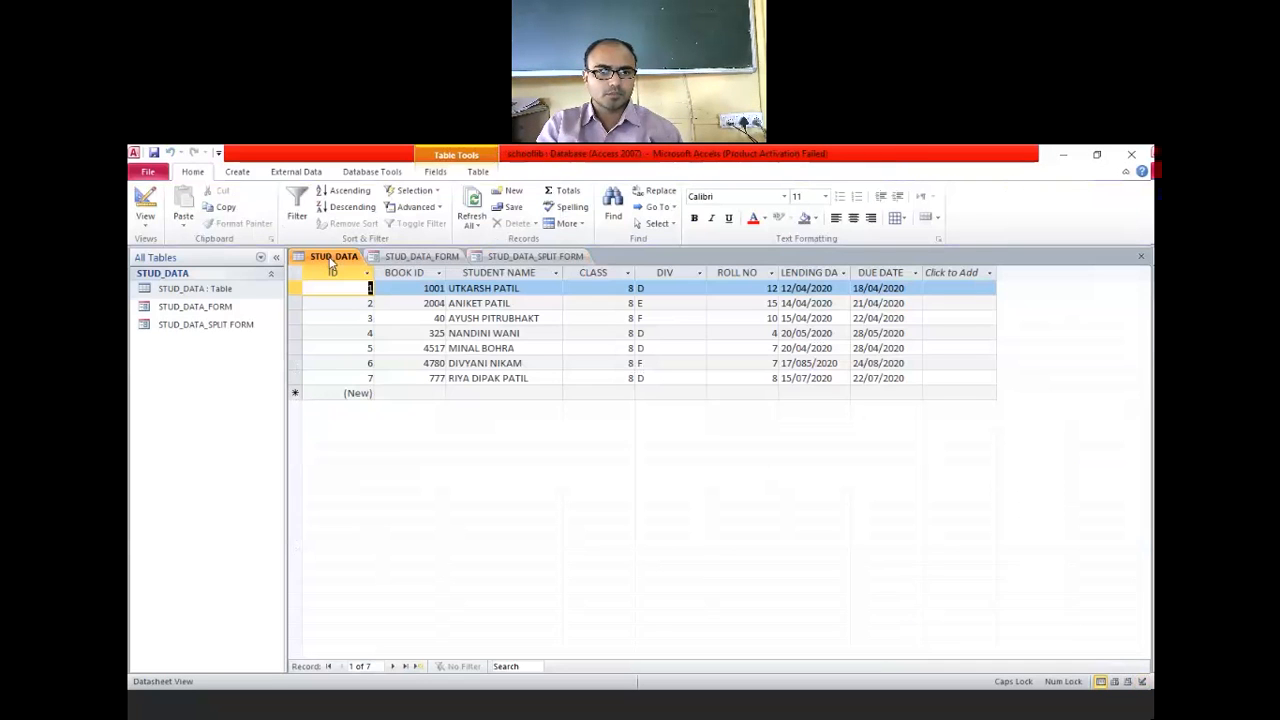
Show STUD_DATA_SPLIT FORM in Form View at record 1 of 7 with its Save Record button
{"action": "left_click", "coordinate": [424, 260]}
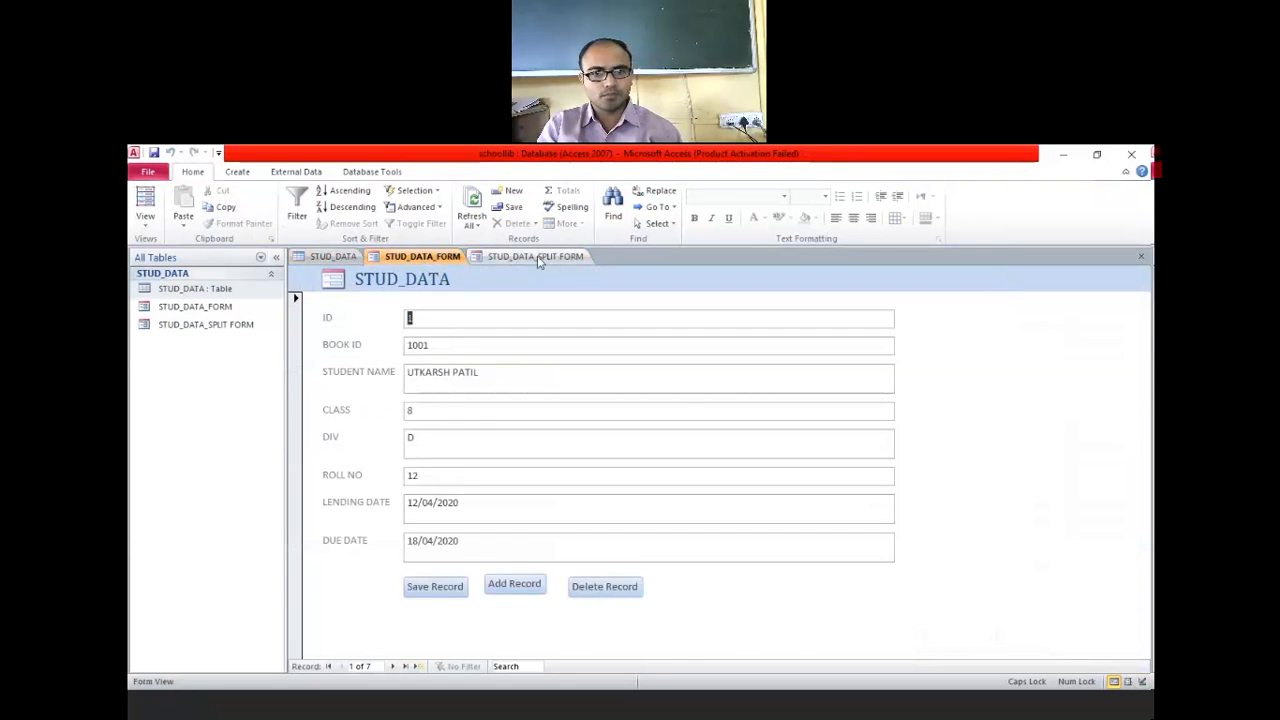
{"action": "left_click", "coordinate": [536, 257]}
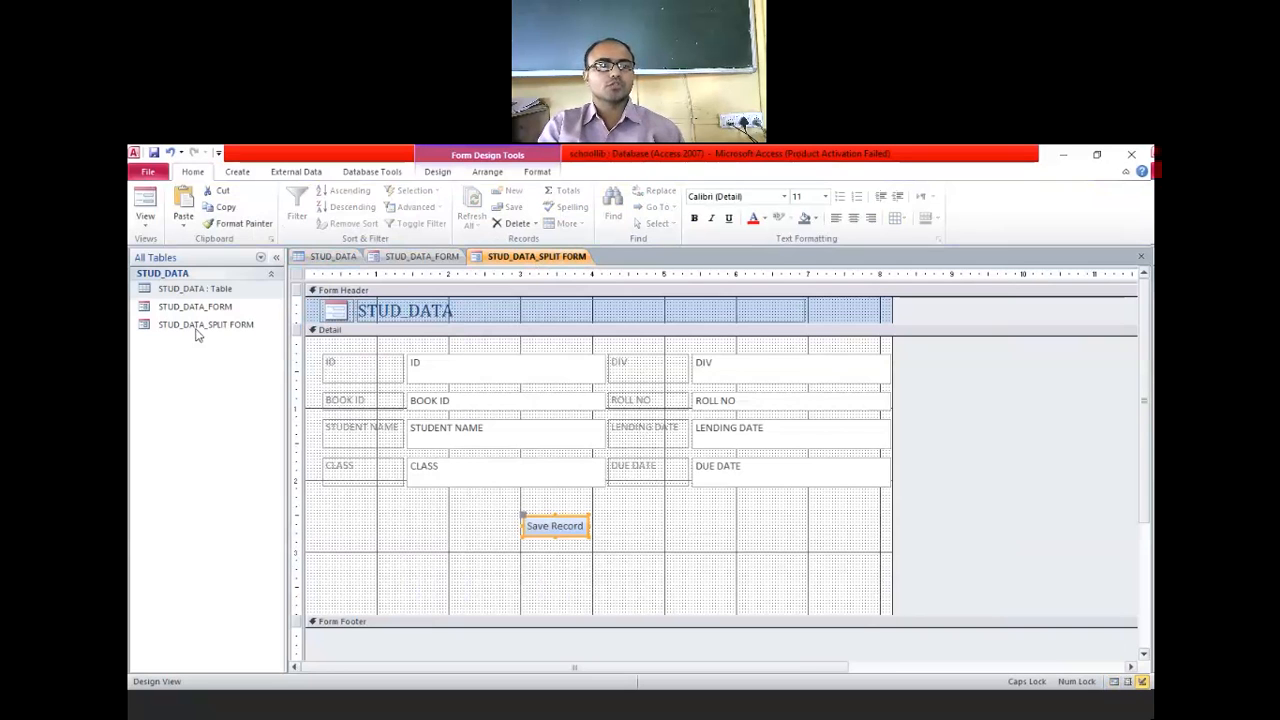
{"action": "left_click", "coordinate": [150, 226]}
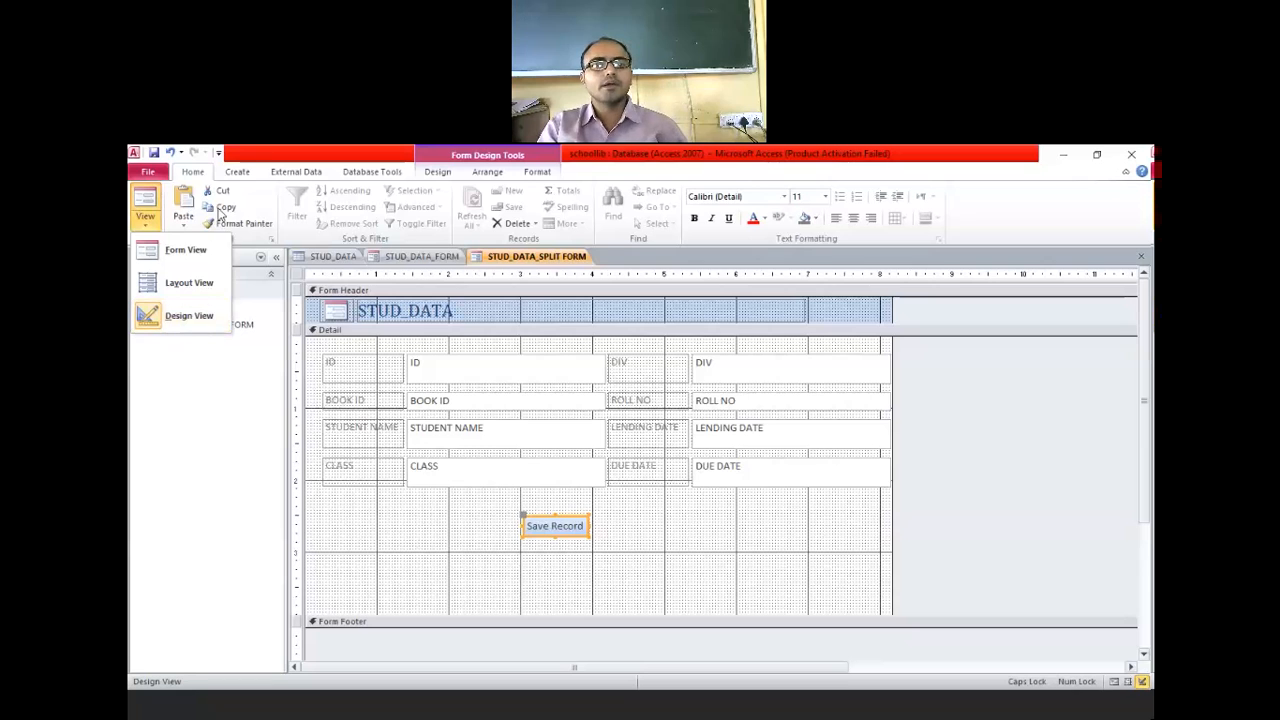
{"action": "left_click", "coordinate": [186, 249]}
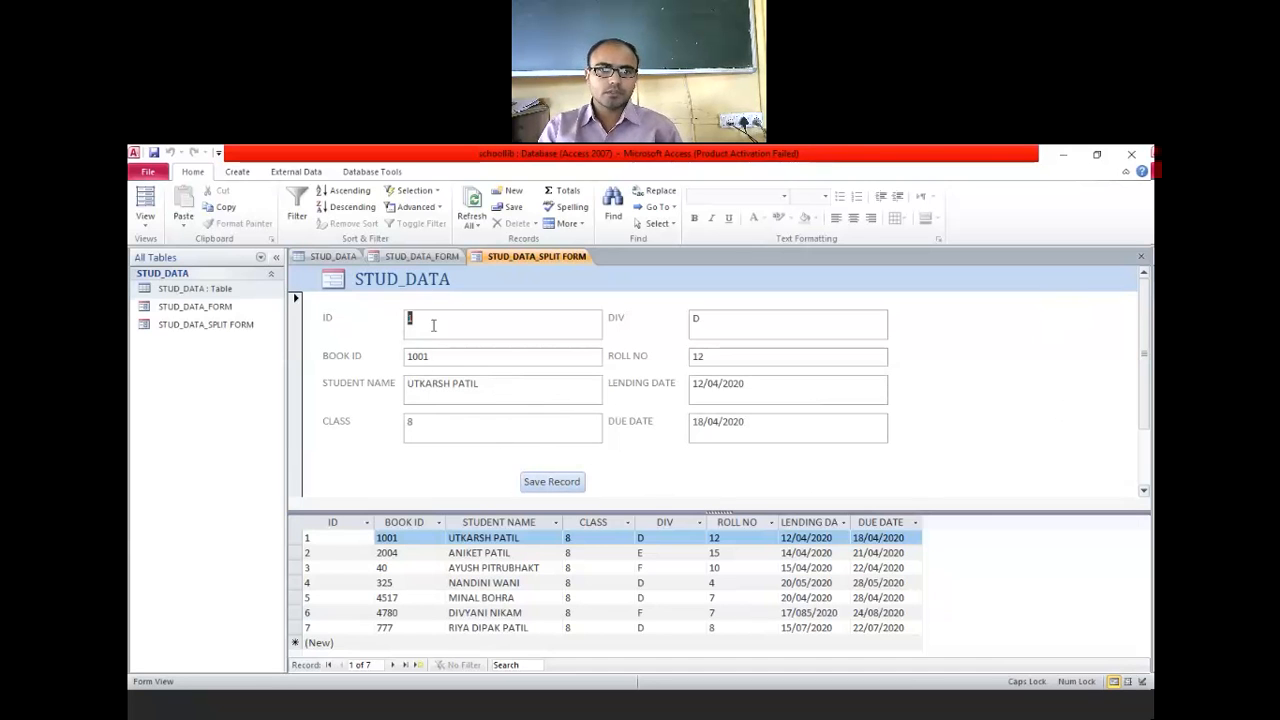
{"action": "scroll", "coordinate": [600, 424], "scroll_direction": "down", "scroll_amount": 1}
{"action": "scroll", "coordinate": [600, 424], "scroll_direction": "up", "scroll_amount": 1}
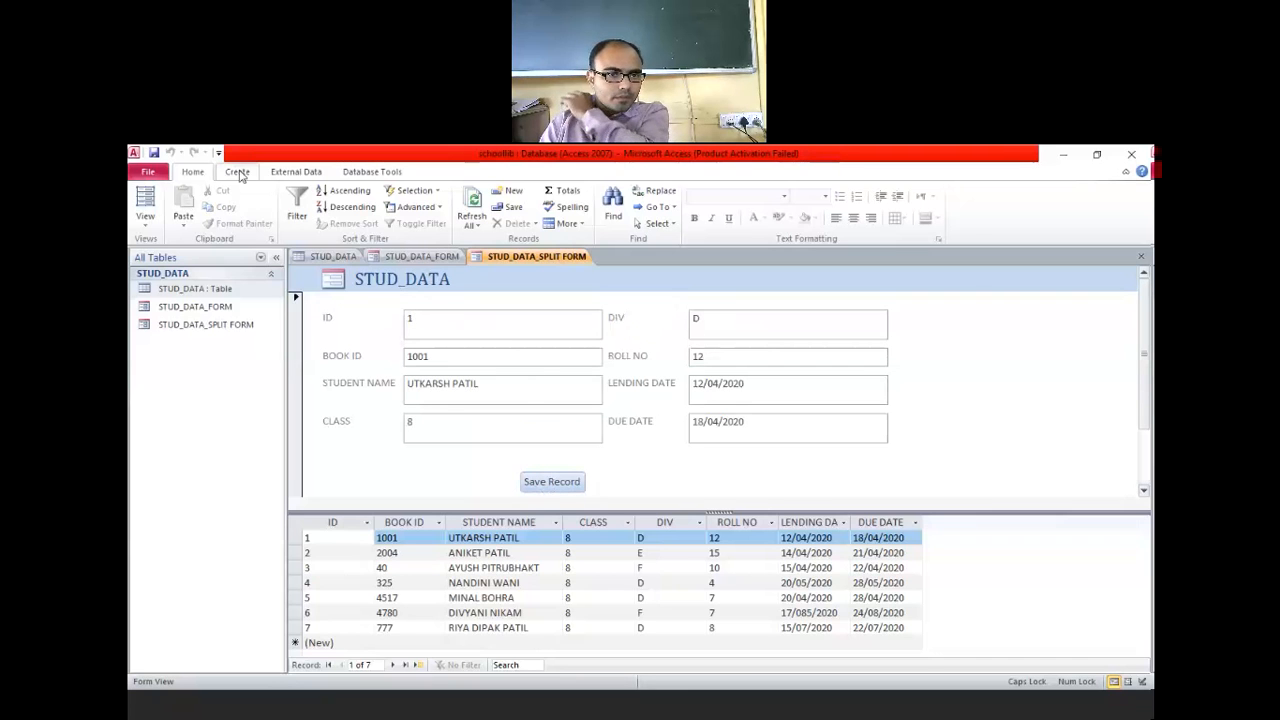
In Design View, add a text-labelled Add Record button left of Save Record
{"action": "left_click", "coordinate": [145, 216]}
{"action": "left_click", "coordinate": [187, 316]}
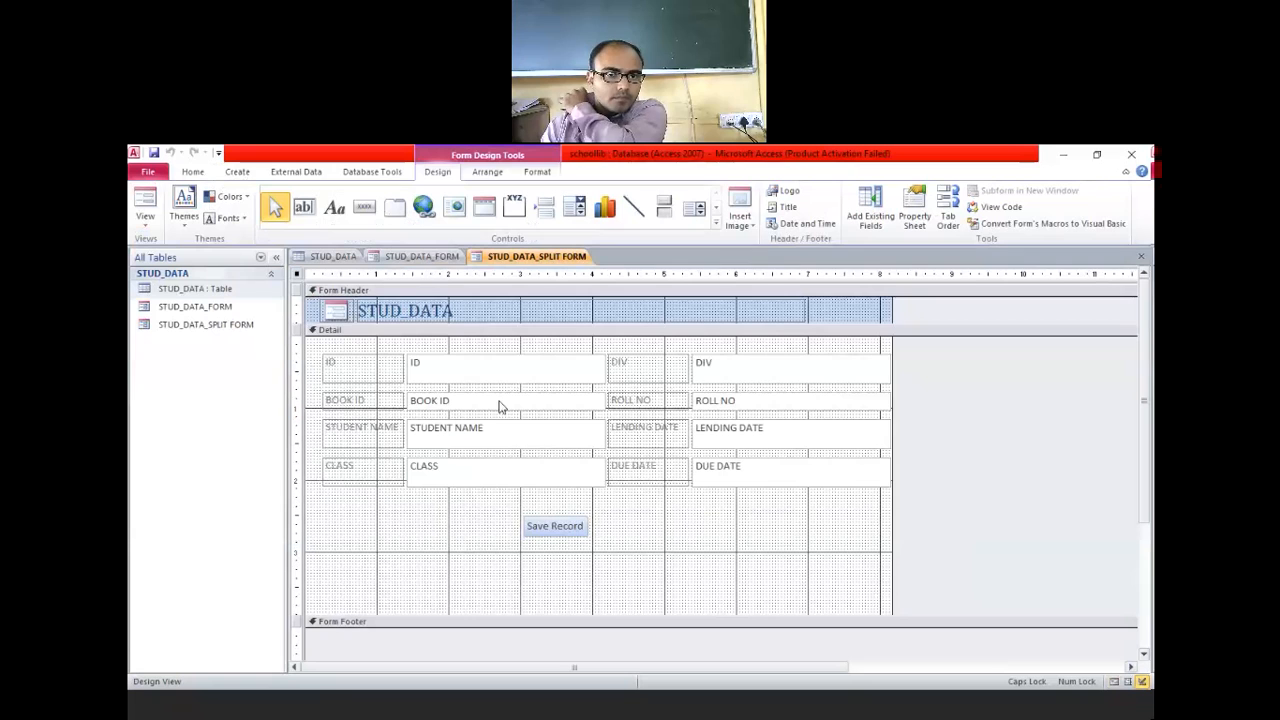
{"action": "left_click", "coordinate": [364, 207]}
{"action": "left_click_drag", "start_coordinate": [398, 536], "coordinate": [494, 557]}
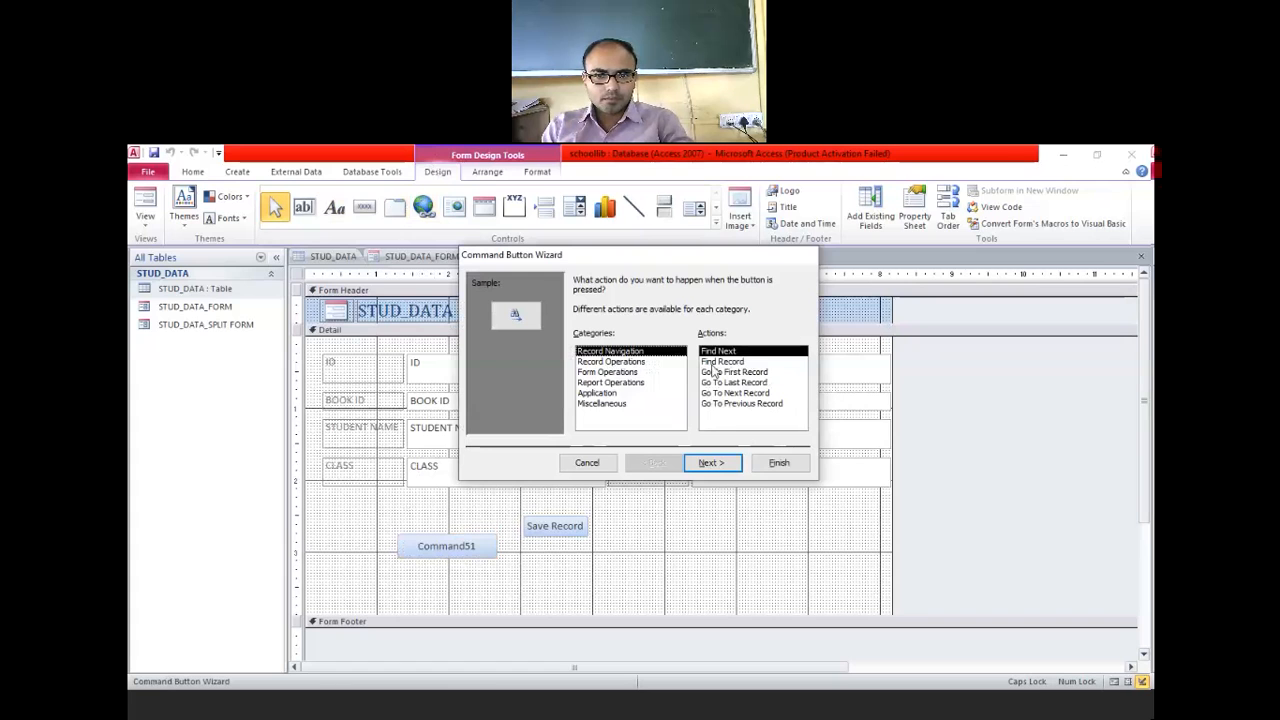
{"action": "left_click", "coordinate": [636, 362]}
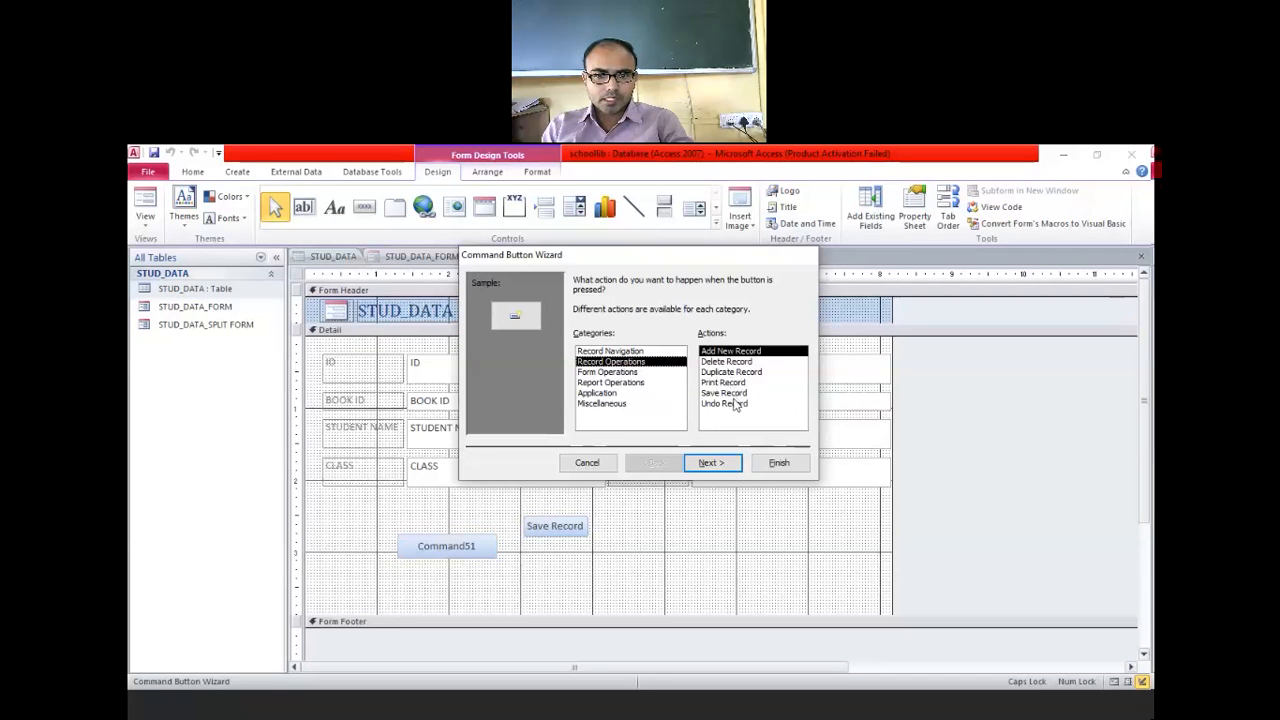
{"action": "left_click", "coordinate": [738, 352]}
{"action": "left_click", "coordinate": [710, 462]}
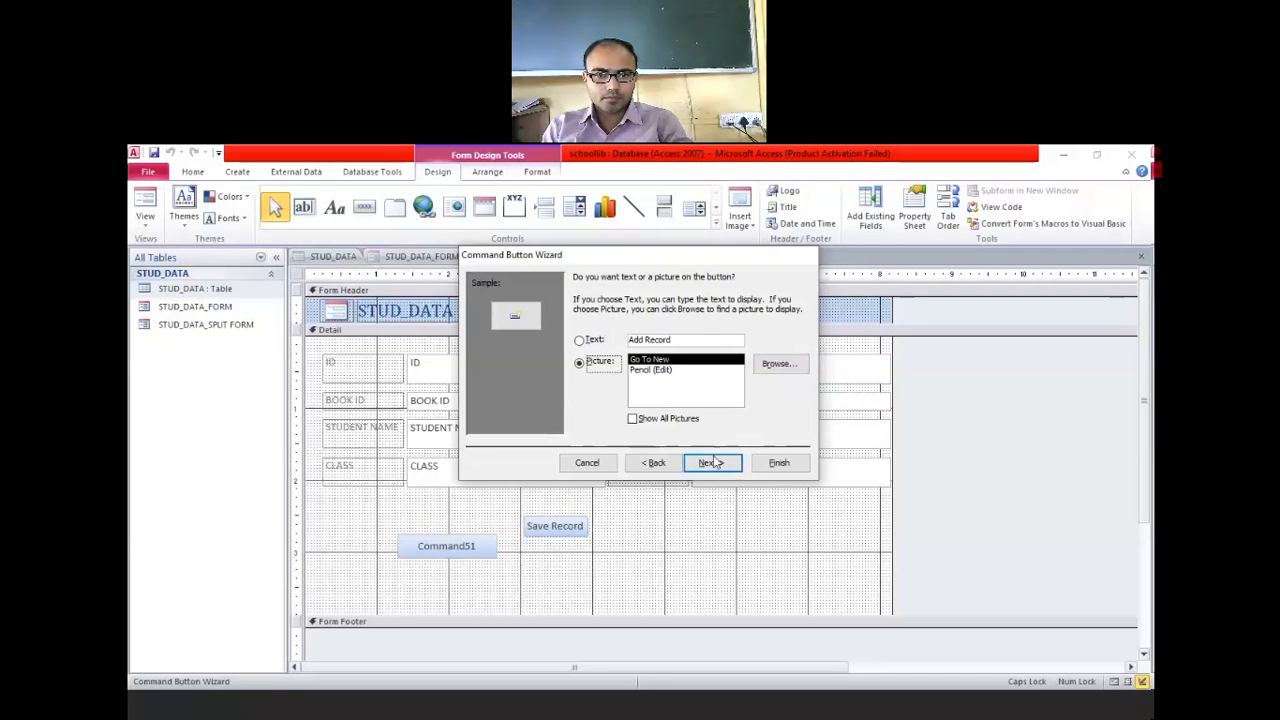
{"action": "left_click", "coordinate": [602, 341]}
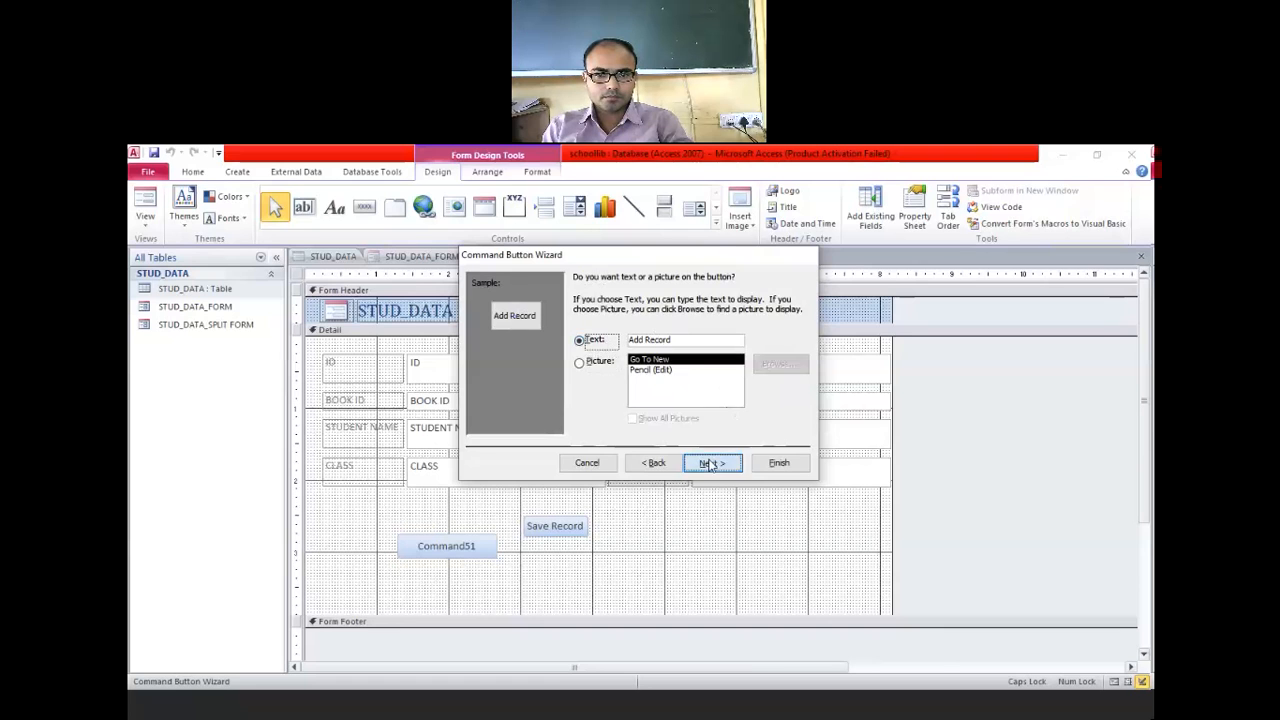
{"action": "left_click", "coordinate": [712, 462]}
{"action": "left_click", "coordinate": [779, 462]}
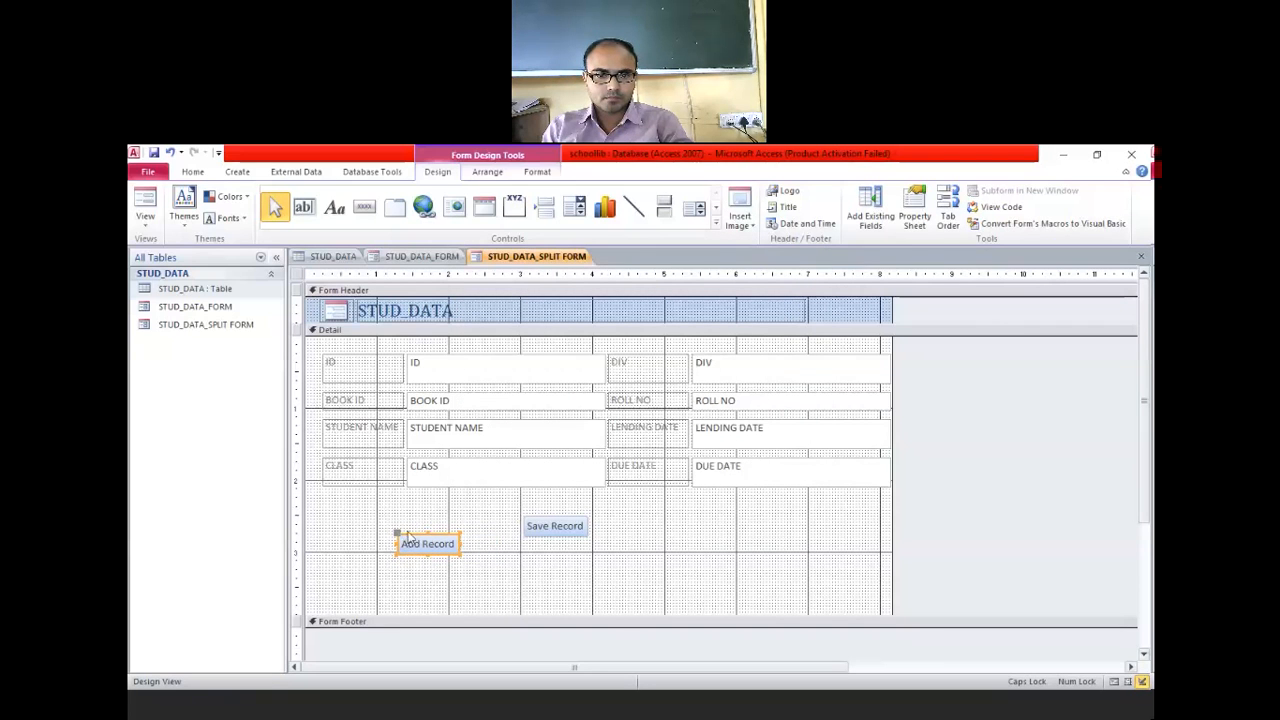
Move the Add Record button level with the Save Record button
{"action": "left_click_drag", "start_coordinate": [409, 537], "coordinate": [413, 522]}
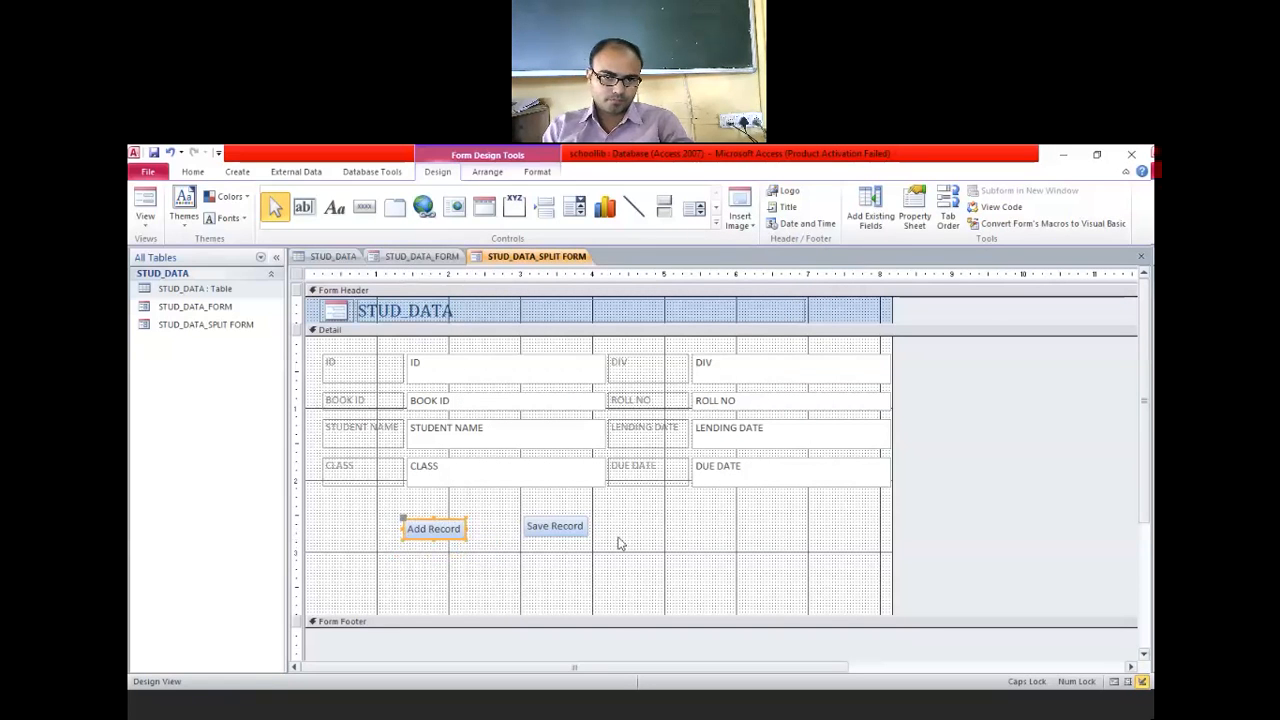
{"action": "left_click", "coordinate": [491, 545]}
{"action": "left_click", "coordinate": [491, 545]}
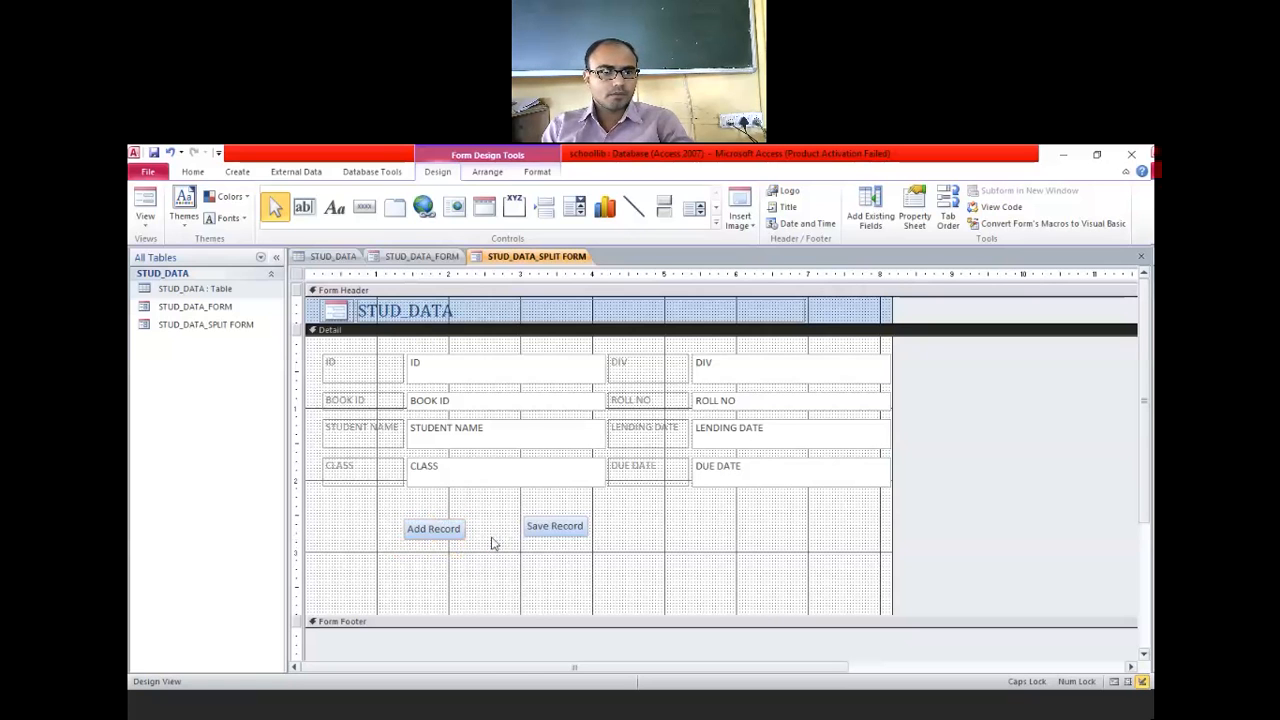
{"action": "left_click", "coordinate": [148, 226]}
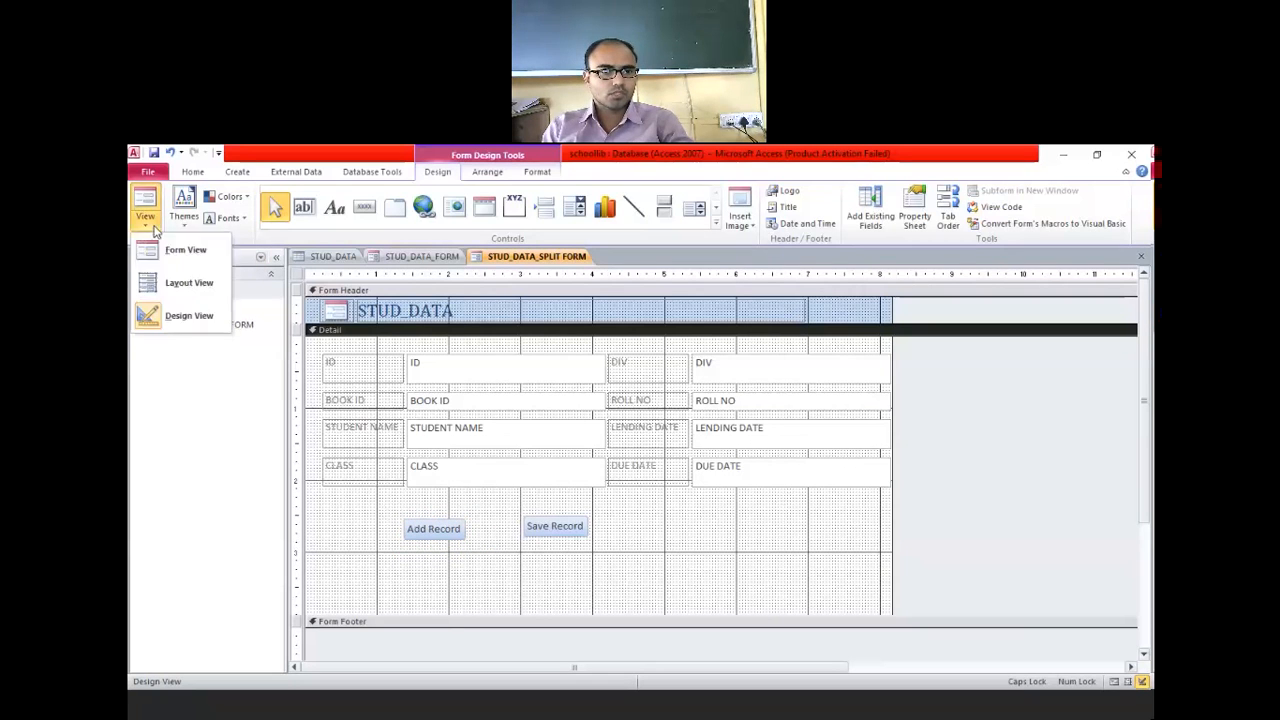
In Form View, start a new record and enter book ID 8897
{"action": "left_click", "coordinate": [192, 251]}
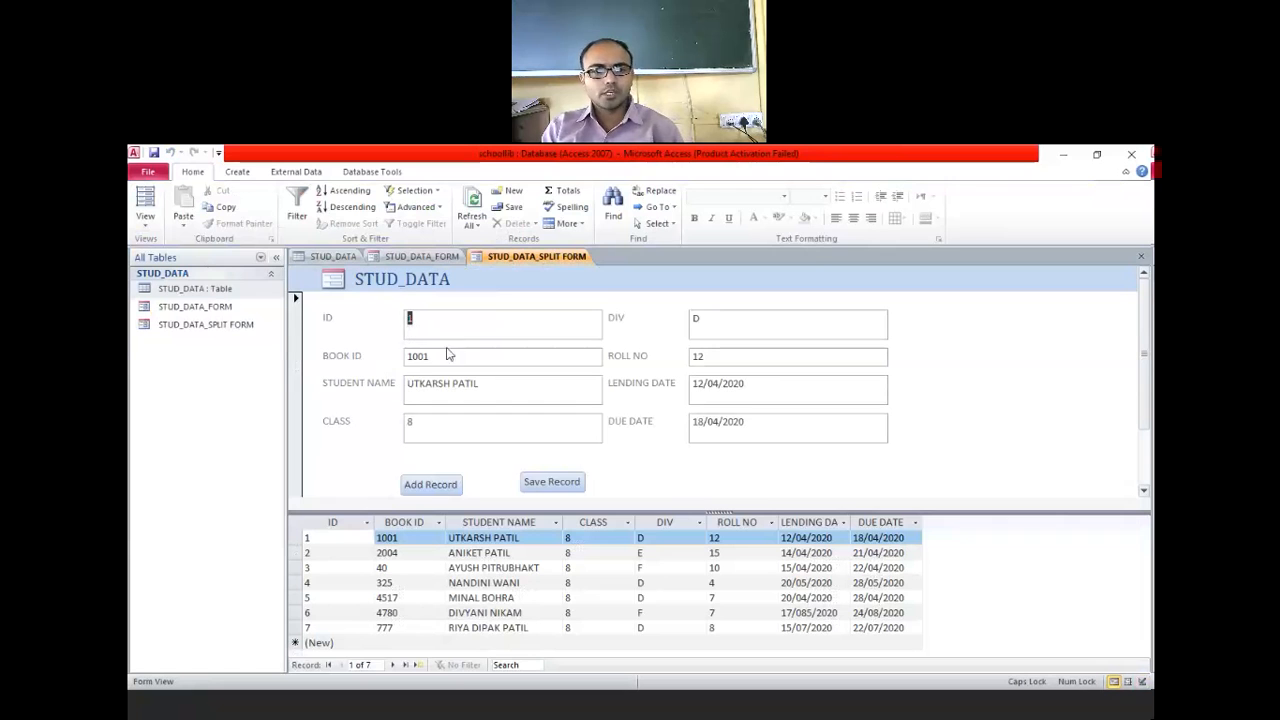
{"action": "left_click", "coordinate": [450, 484]}
{"action": "scroll", "coordinate": [455, 458], "scroll_direction": "down", "scroll_amount": 2}
{"action": "scroll", "coordinate": [452, 465], "scroll_direction": "up", "scroll_amount": 2}
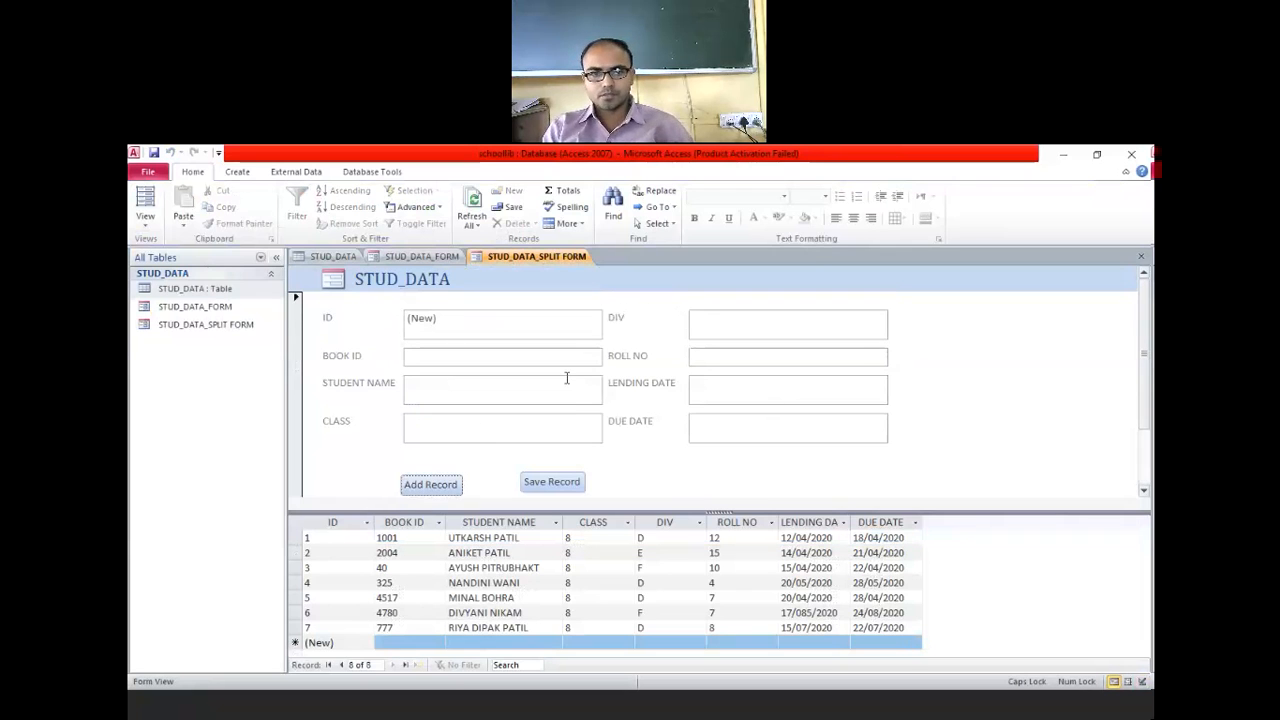
{"action": "left_click", "coordinate": [447, 320]}
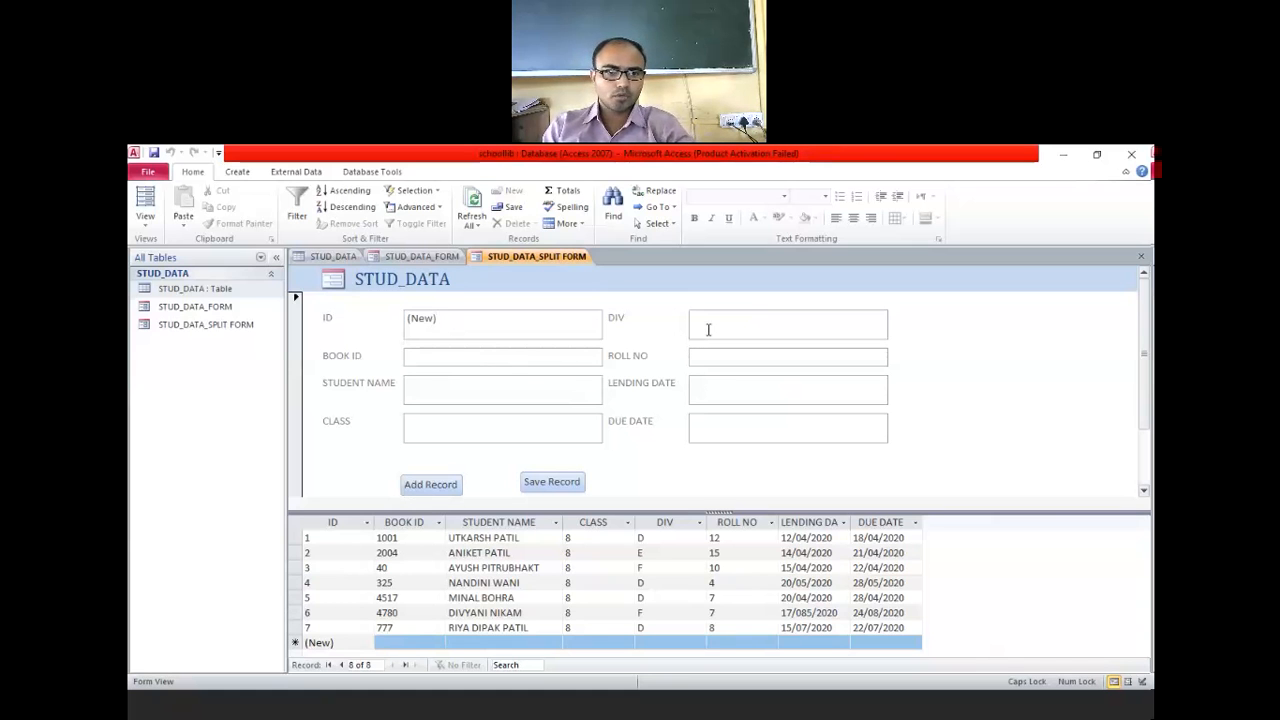
{"action": "left_click", "coordinate": [578, 359]}
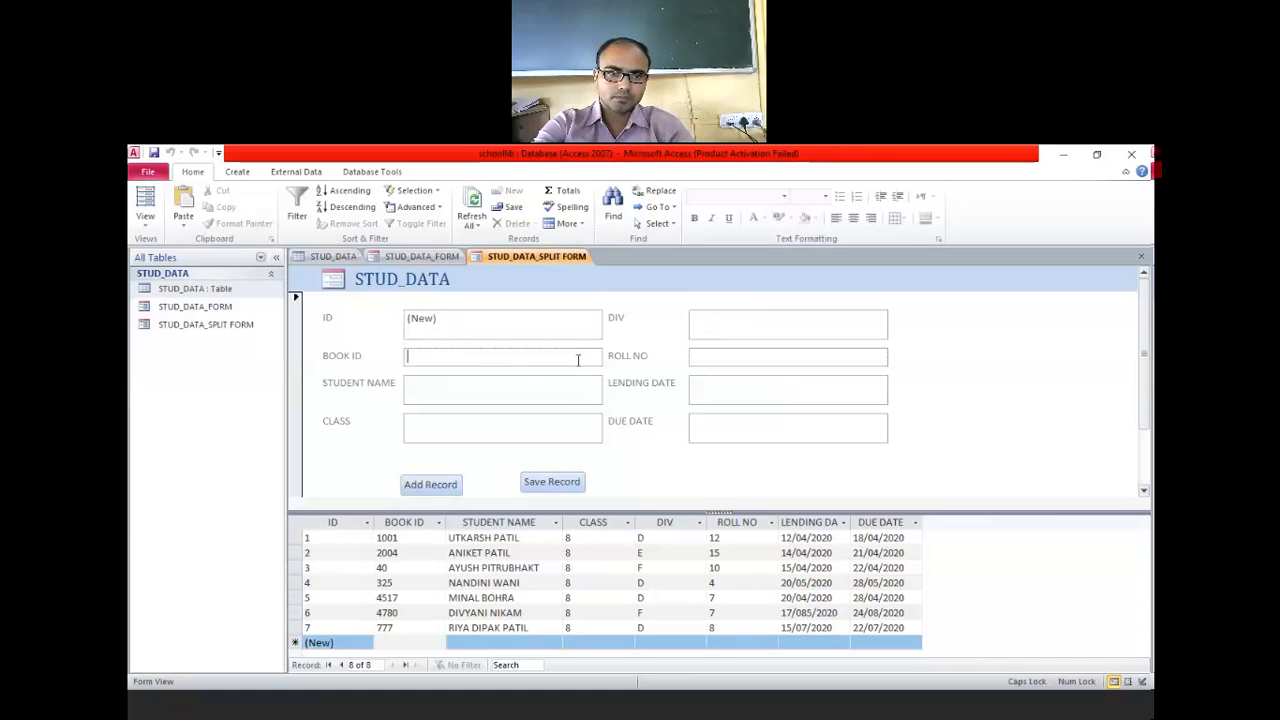
{"action": "type", "text": "8897"}
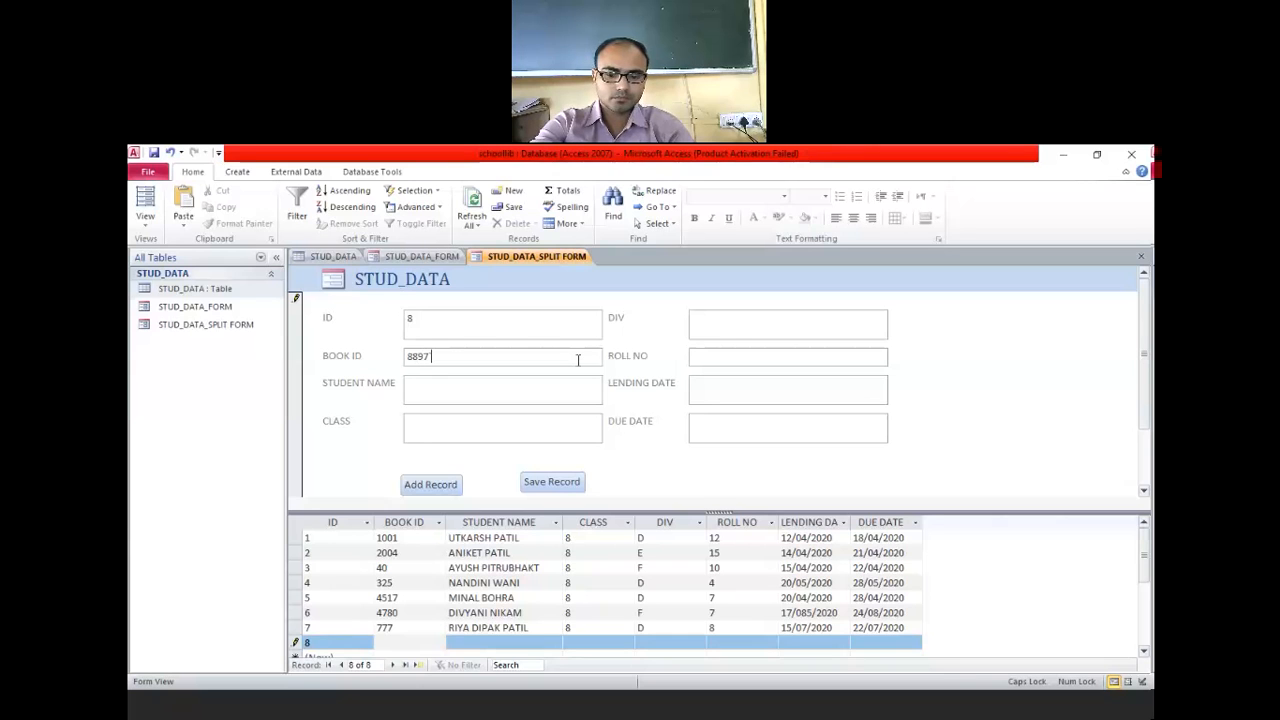
Enter the student's full name in capital letters
{"action": "key", "text": "Caps_Lock"}
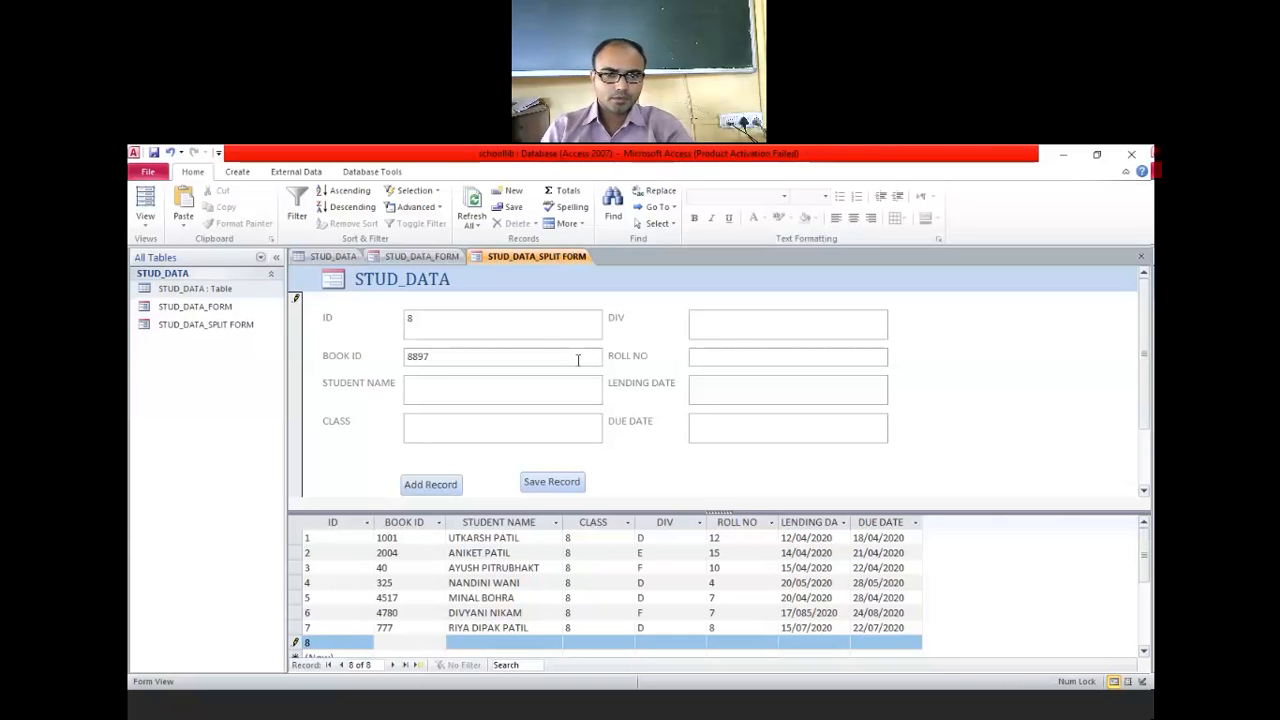
{"action": "key", "text": "Caps_Lock"}
{"action": "left_click", "coordinate": [435, 386]}
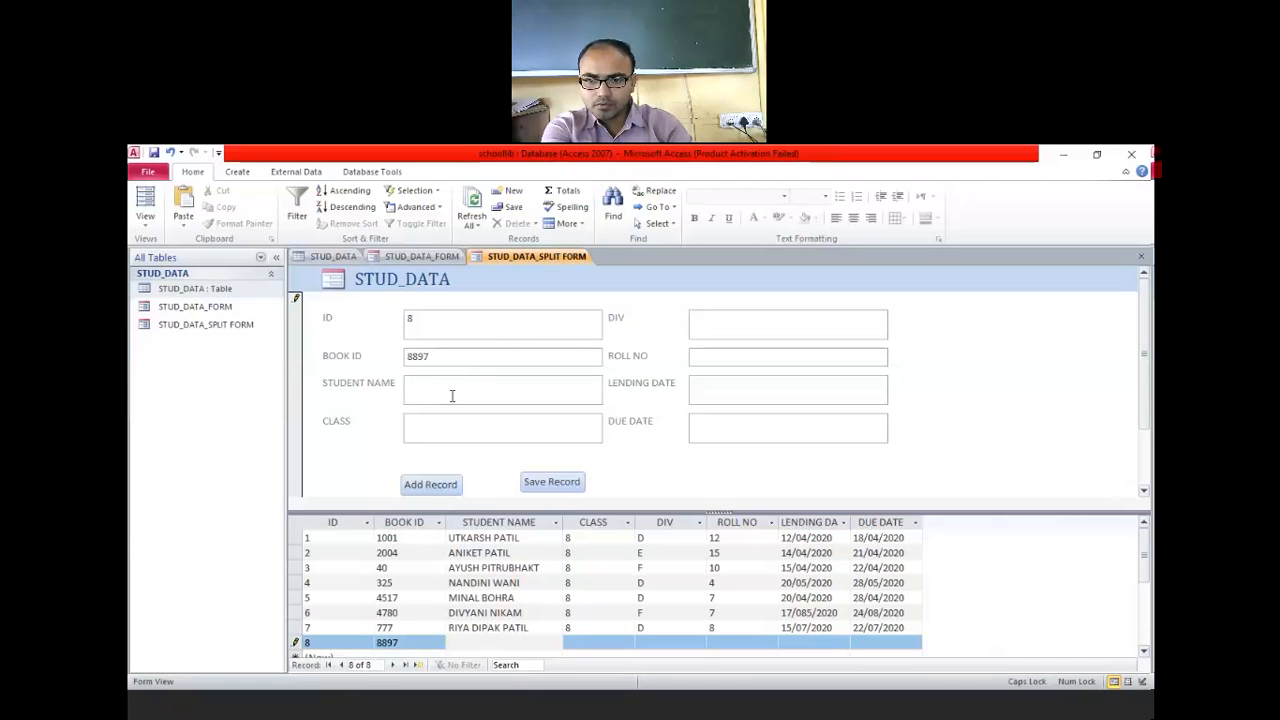
{"action": "type", "text": "kASHI"}
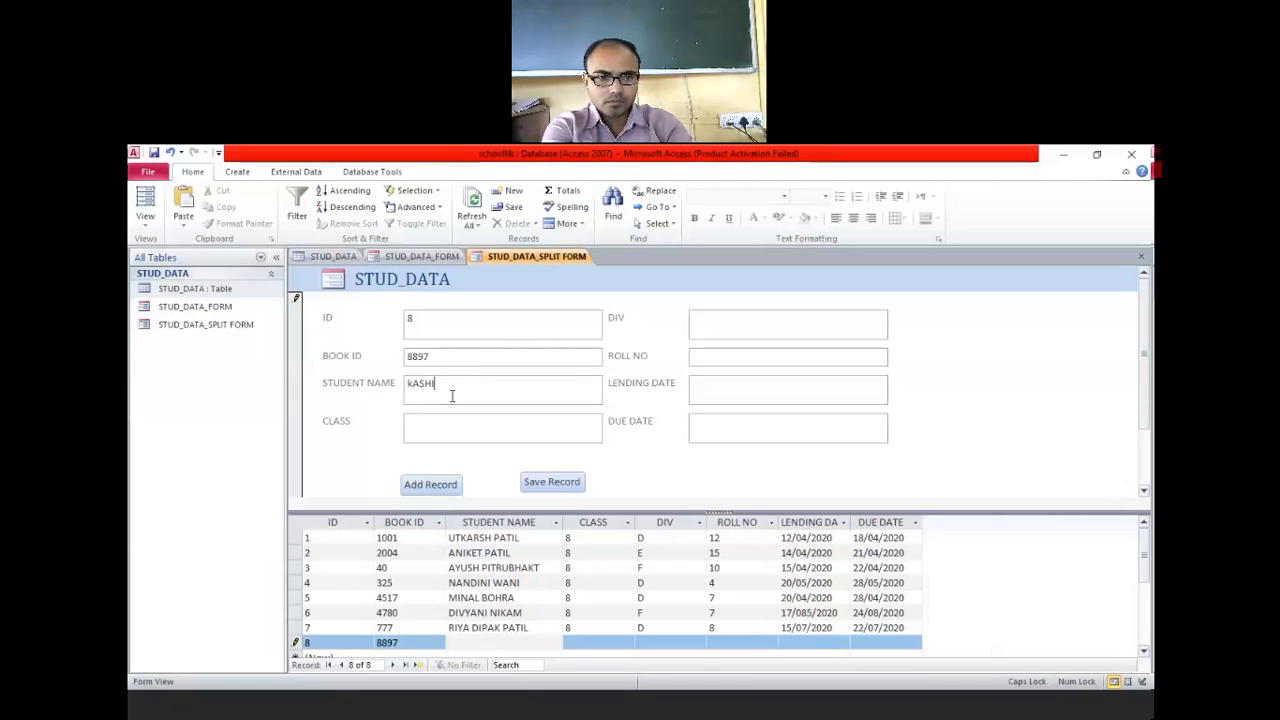
{"action": "key", "text": "BackSpace"}
{"action": "key", "text": "BackSpace"}
{"action": "key", "text": "BackSpace"}
{"action": "key", "text": "BackSpace"}
{"action": "key", "text": "BackSpace"}
{"action": "type", "text": "KASHISH PATIL"}
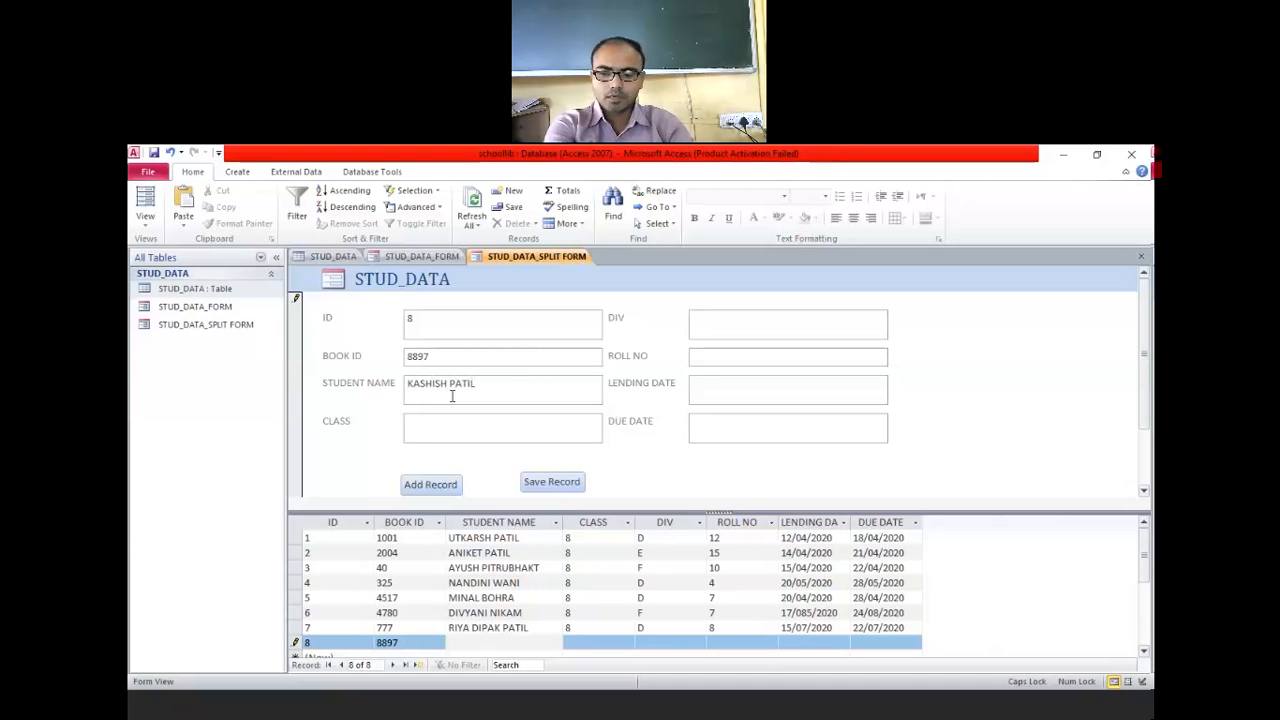
Enter class 8F, roll 19, lending date 17/08/2020, due date 24/08/2020, and save the record
{"action": "key", "text": "Tab"}
{"action": "type", "text": "8"}
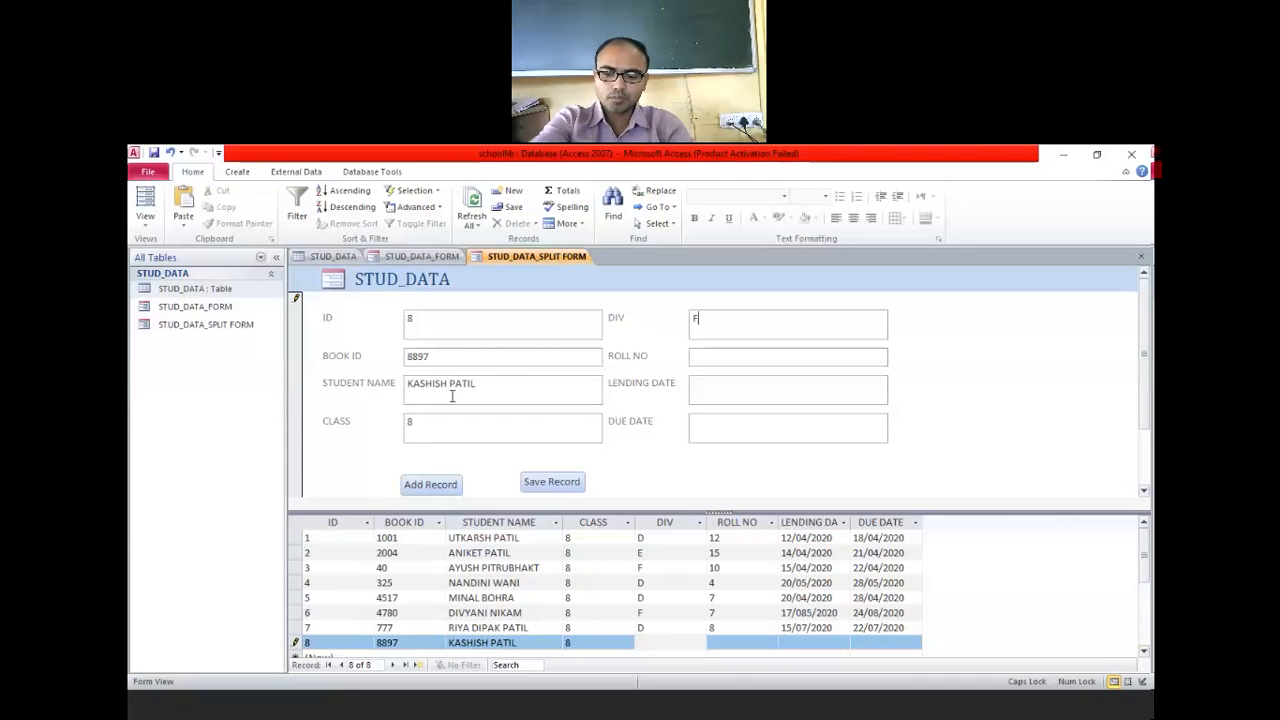
{"action": "type", "text": "F"}
{"action": "key", "text": "Tab"}
{"action": "type", "text": "1"}
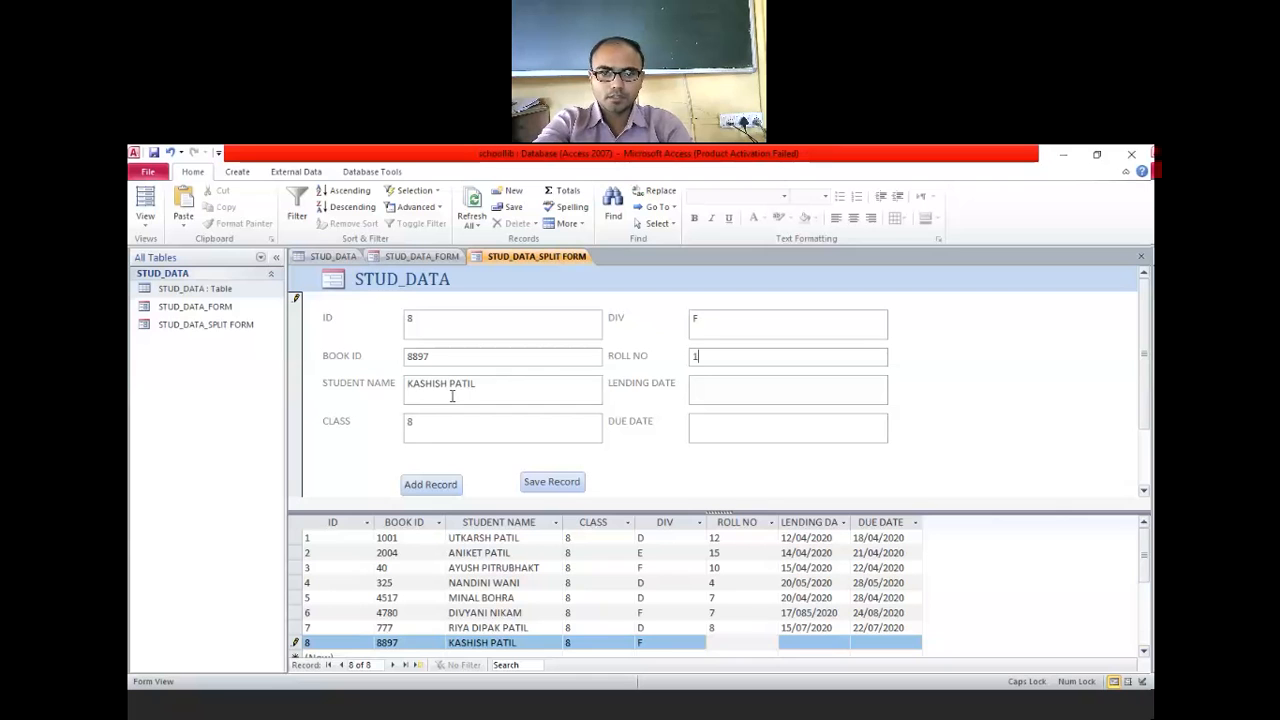
{"action": "type", "text": "9"}
{"action": "key", "text": "Tab"}
{"action": "type", "text": "17/08/2020"}
{"action": "key", "text": "Tab"}
{"action": "type", "text": "24/"}
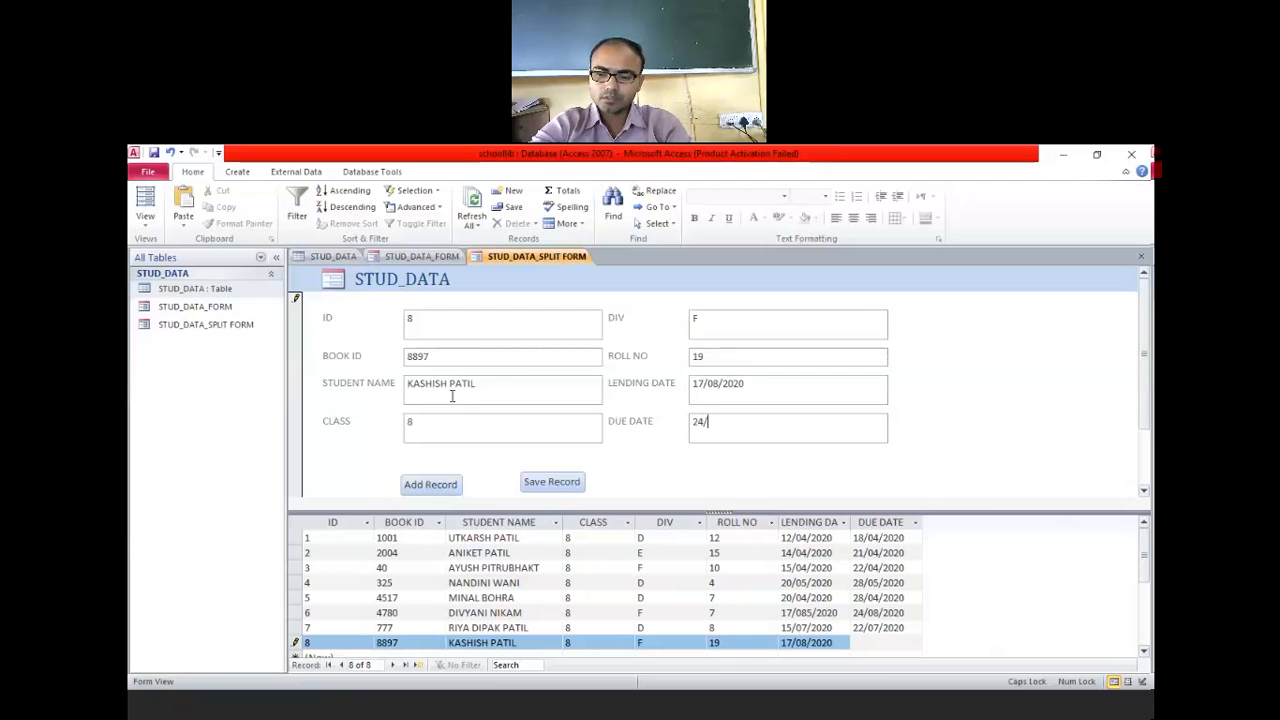
{"action": "type", "text": "08/2020"}
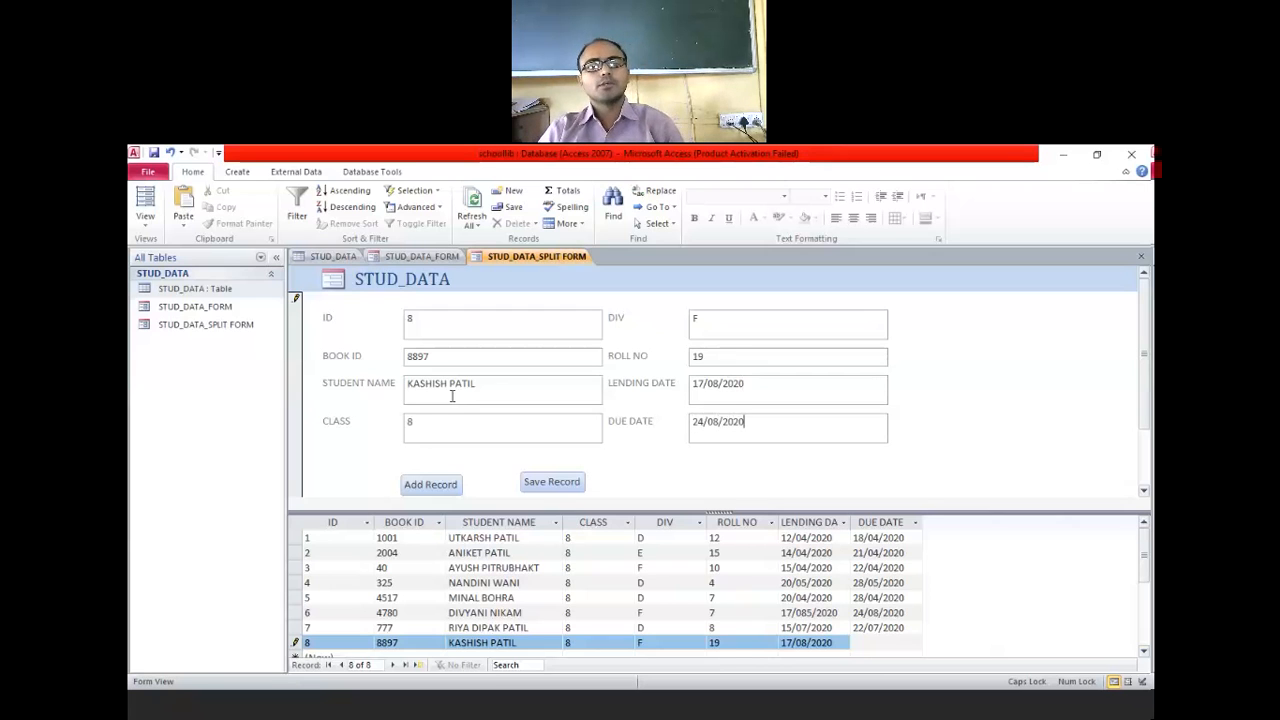
{"action": "left_click", "coordinate": [570, 487]}
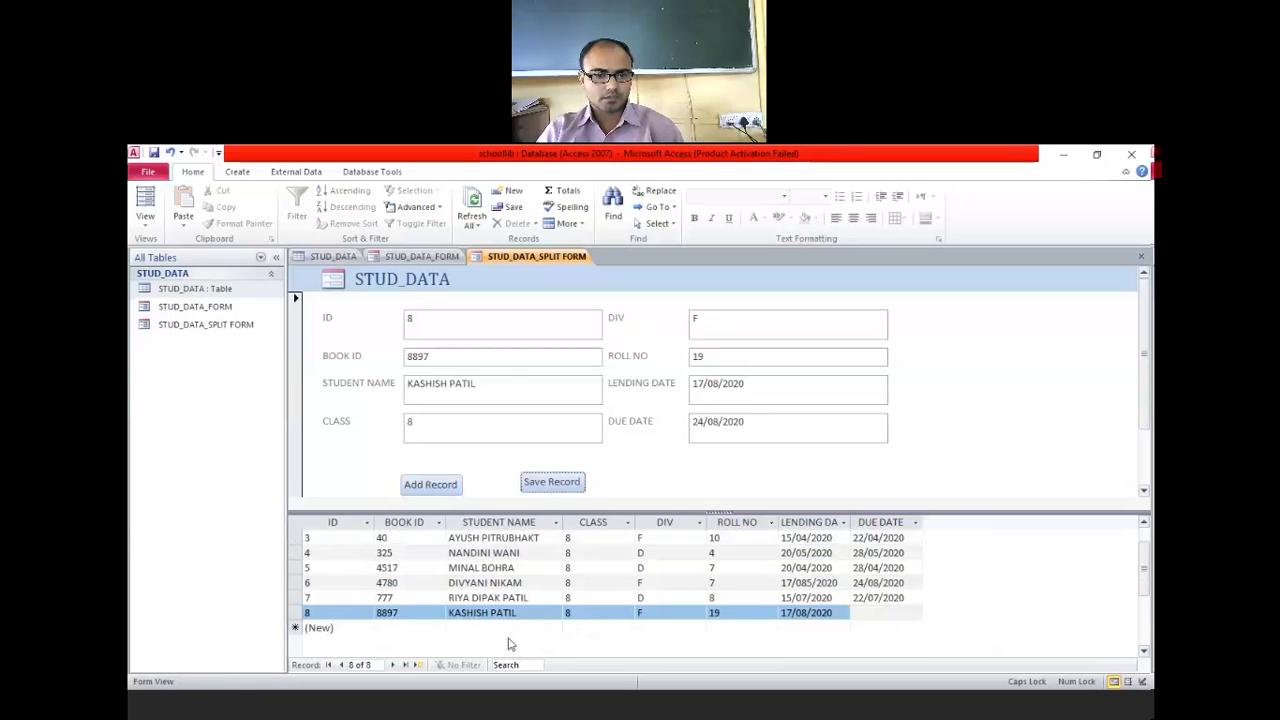
{"action": "left_click", "coordinate": [296, 612]}
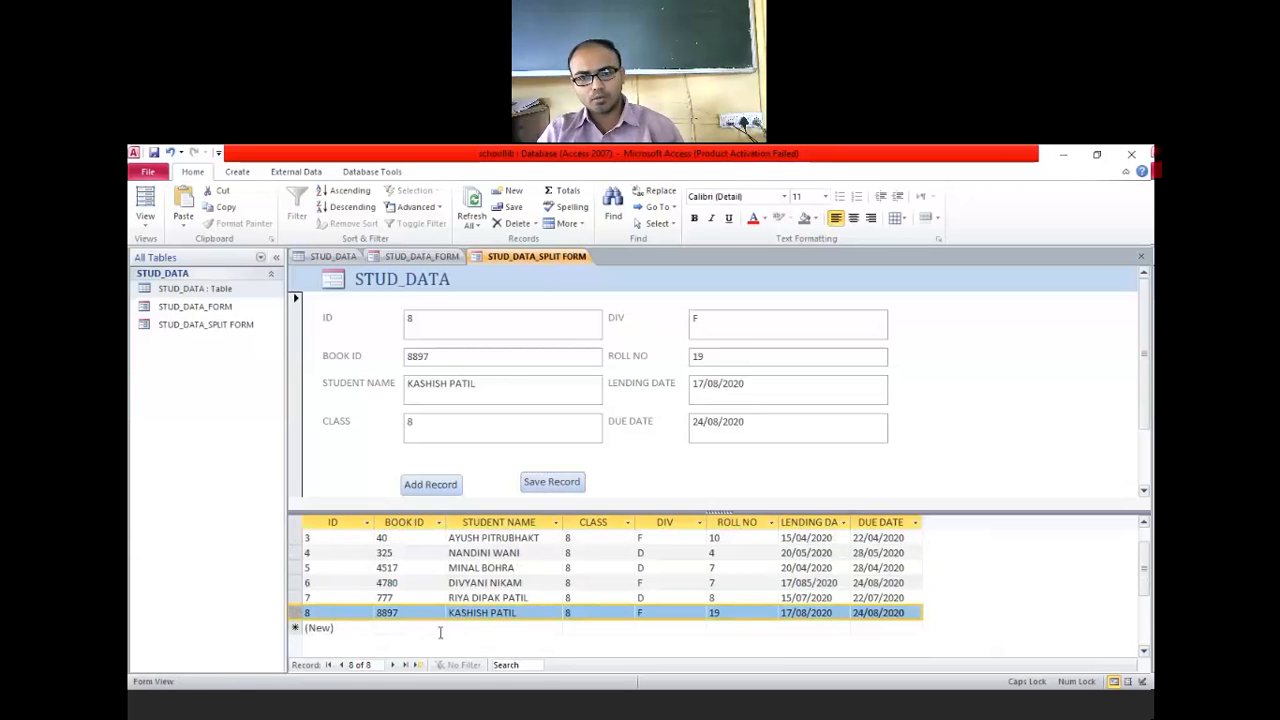
Return to the textbook PDF in Adobe Reader at page 9's Figure 2.16
{"action": "left_click", "coordinate": [1060, 411]}
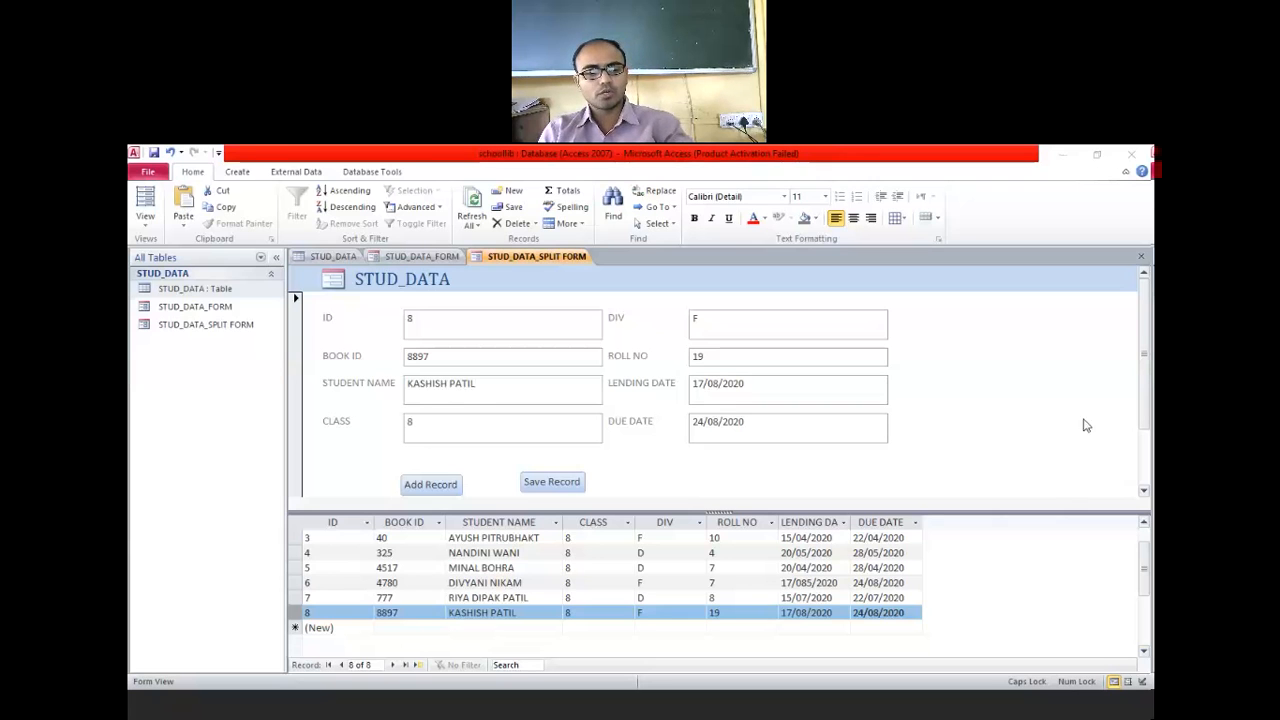
{"action": "left_click", "coordinate": [960, 427]}
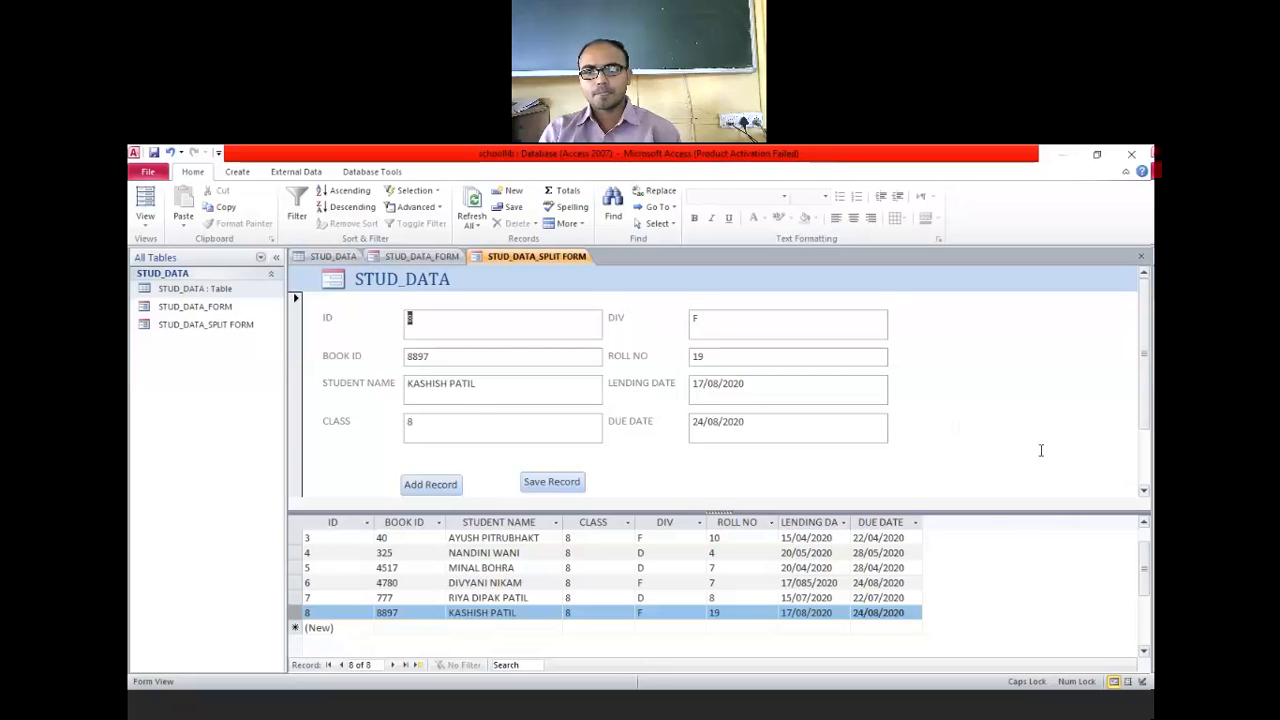
{"action": "left_click", "coordinate": [1085, 229]}
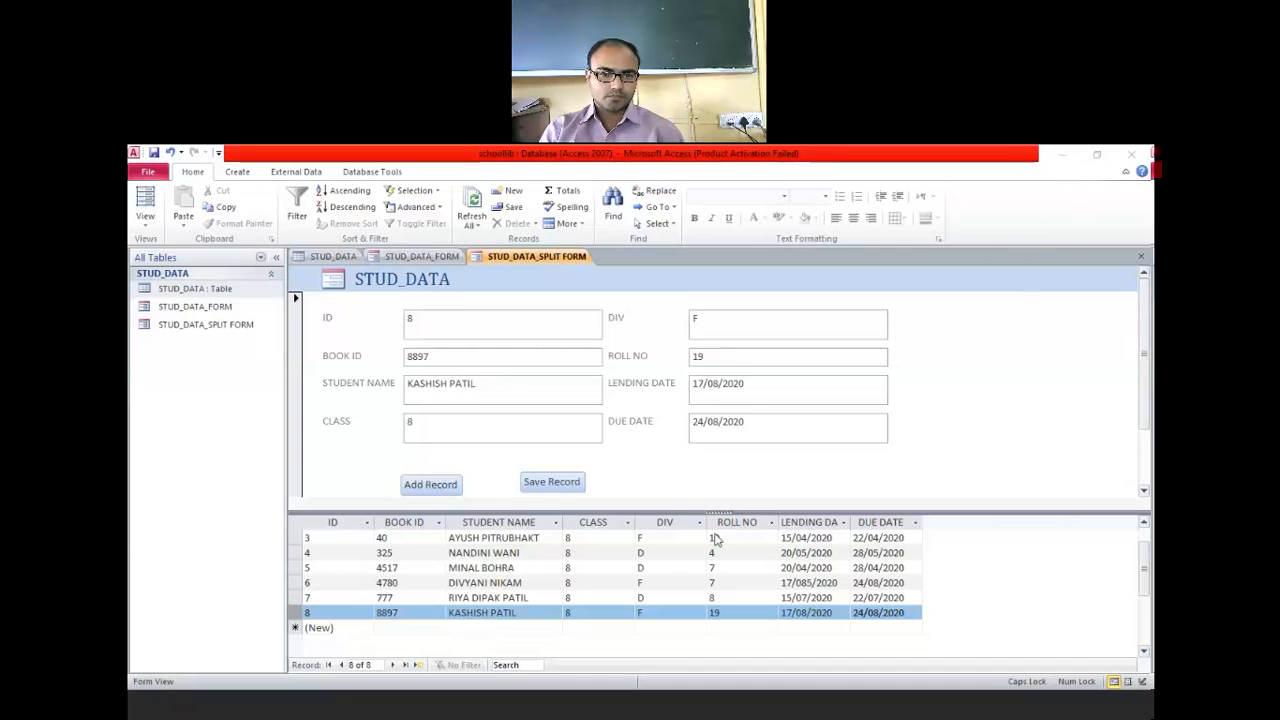
{"action": "left_click", "coordinate": [595, 707]}
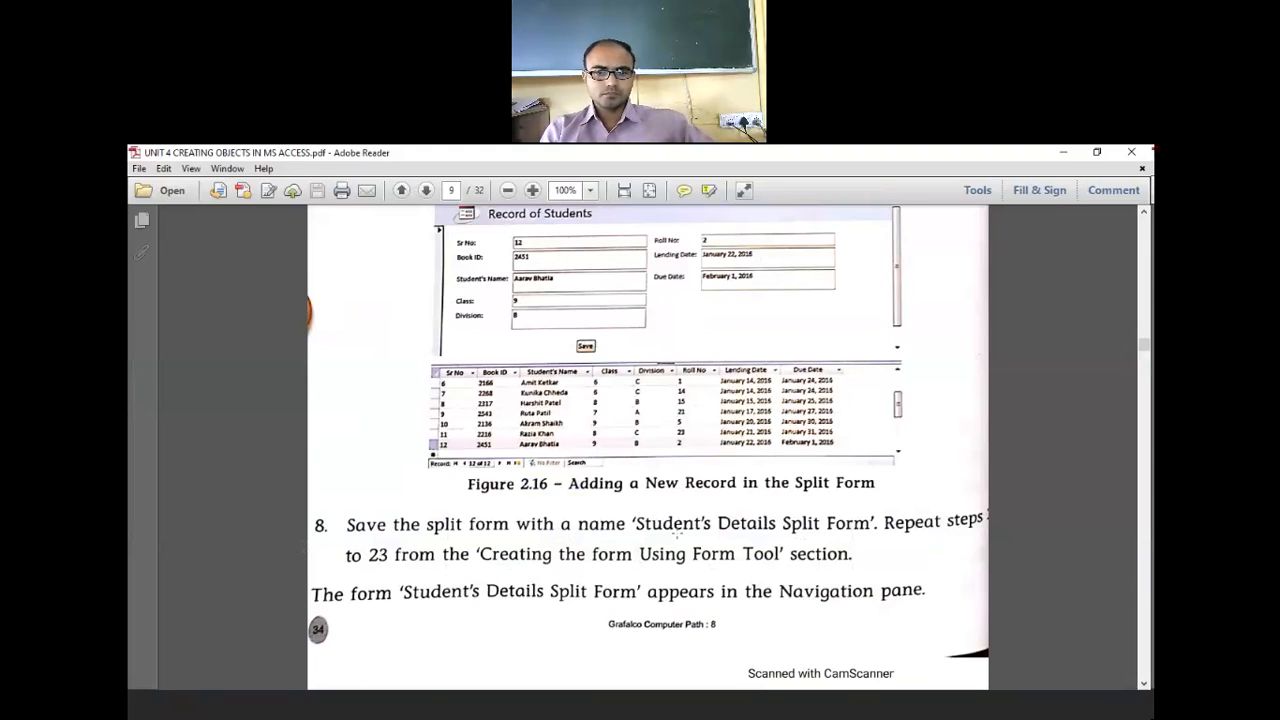
Scroll the textbook PDF past Figure 2.16 to page 10's 'Using the Form Wizard' steps
{"action": "scroll", "coordinate": [677, 534], "scroll_direction": "down", "scroll_amount": 3}
{"action": "scroll", "coordinate": [597, 528], "scroll_direction": "down", "scroll_amount": 3}
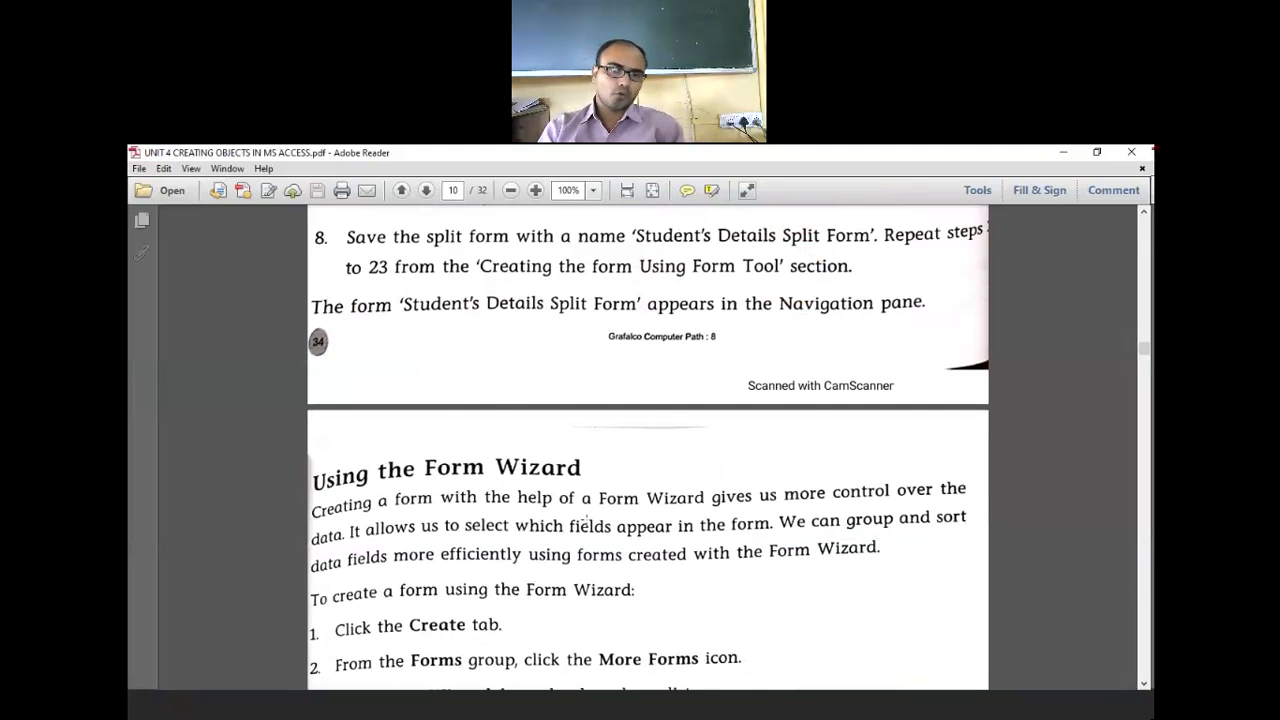
{"action": "scroll", "coordinate": [587, 518], "scroll_direction": "up", "scroll_amount": 3}
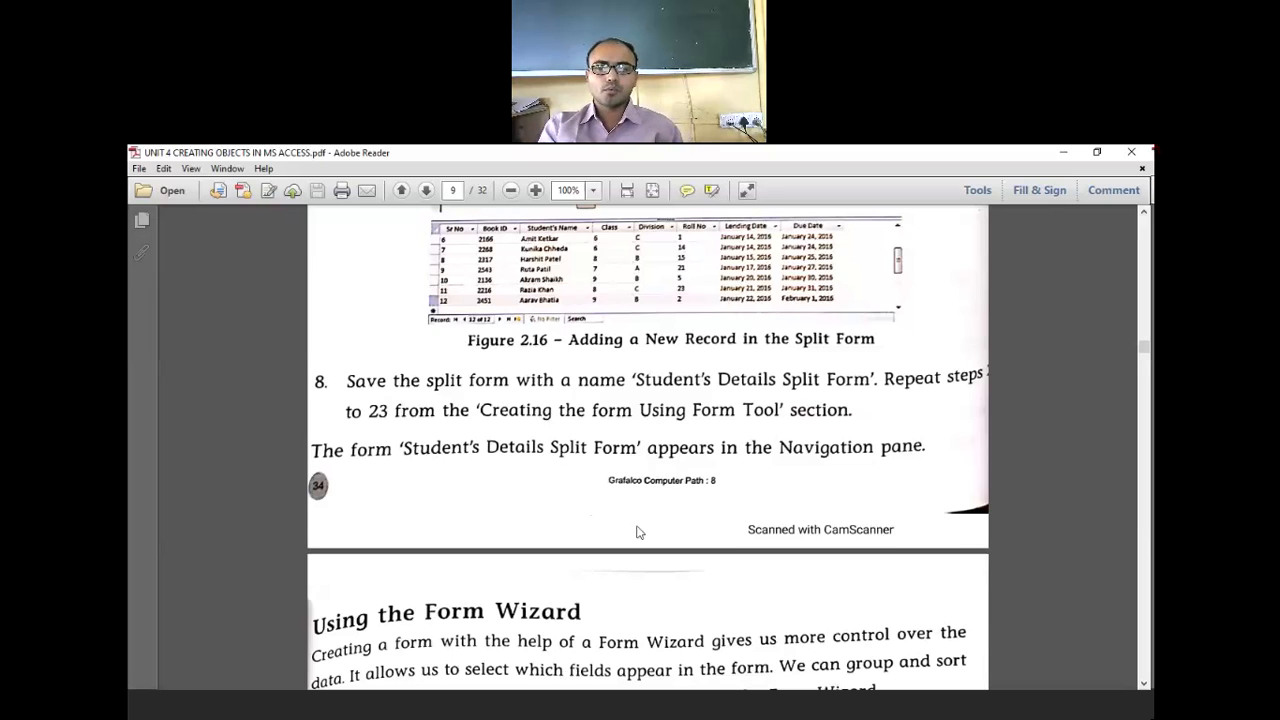
{"action": "scroll", "coordinate": [634, 531], "scroll_direction": "down", "scroll_amount": 2}
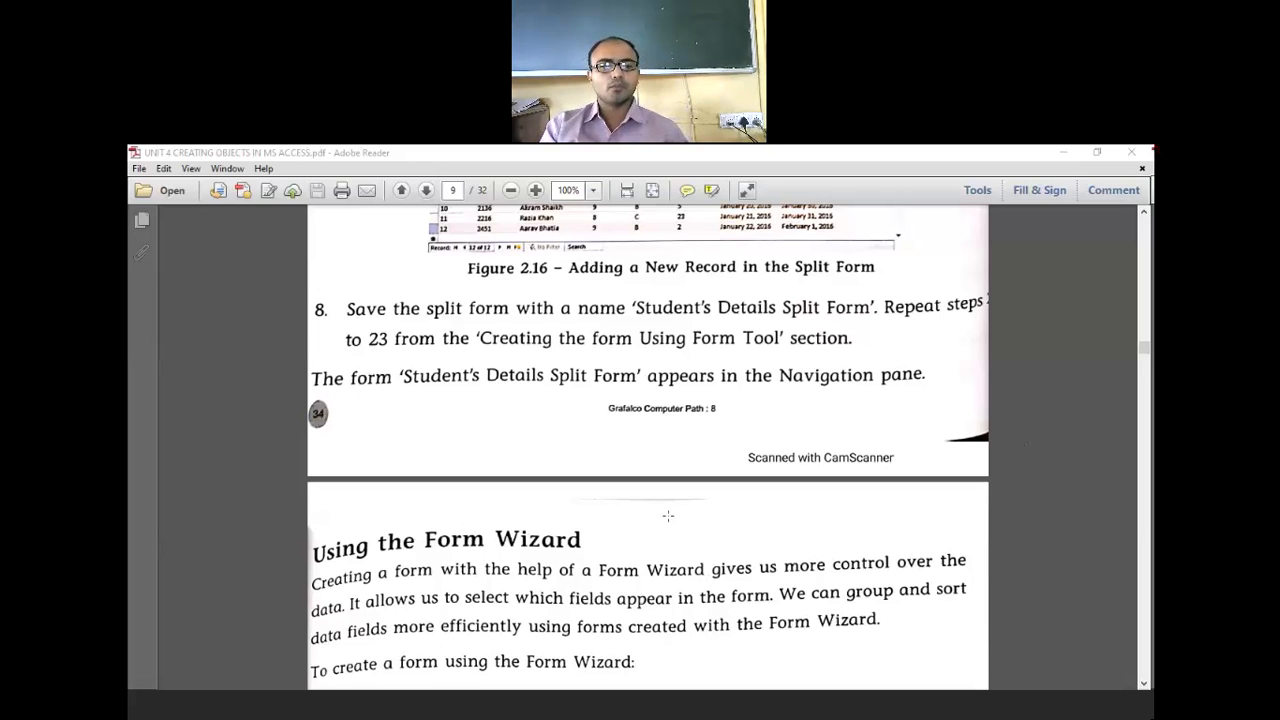
{"action": "scroll", "coordinate": [590, 537], "scroll_direction": "down", "scroll_amount": 3}
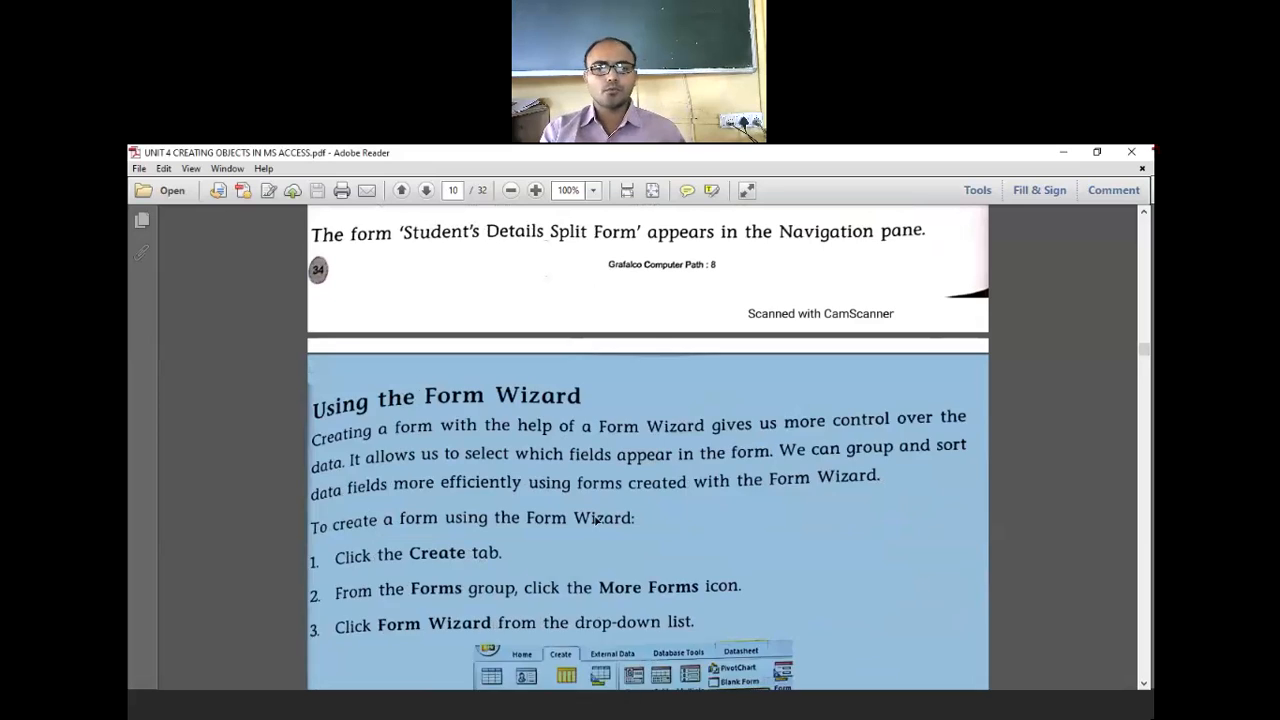
{"action": "scroll", "coordinate": [590, 537], "scroll_direction": "down", "scroll_amount": 2}
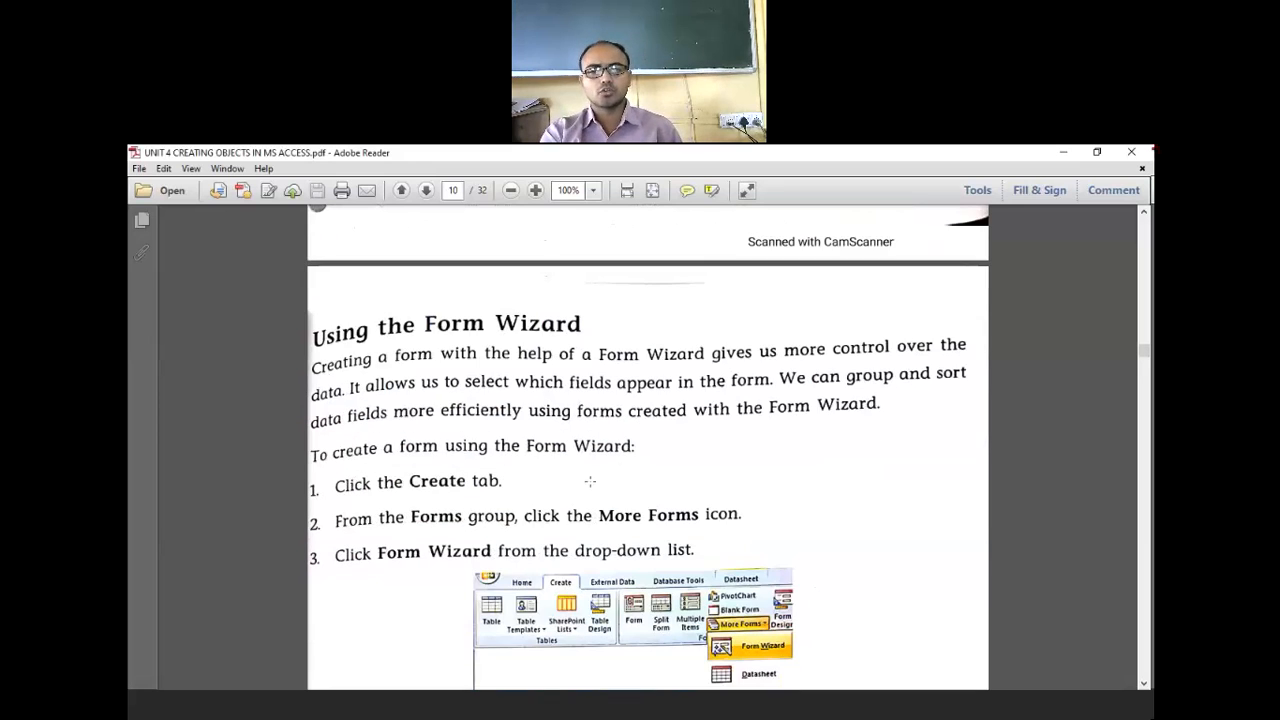
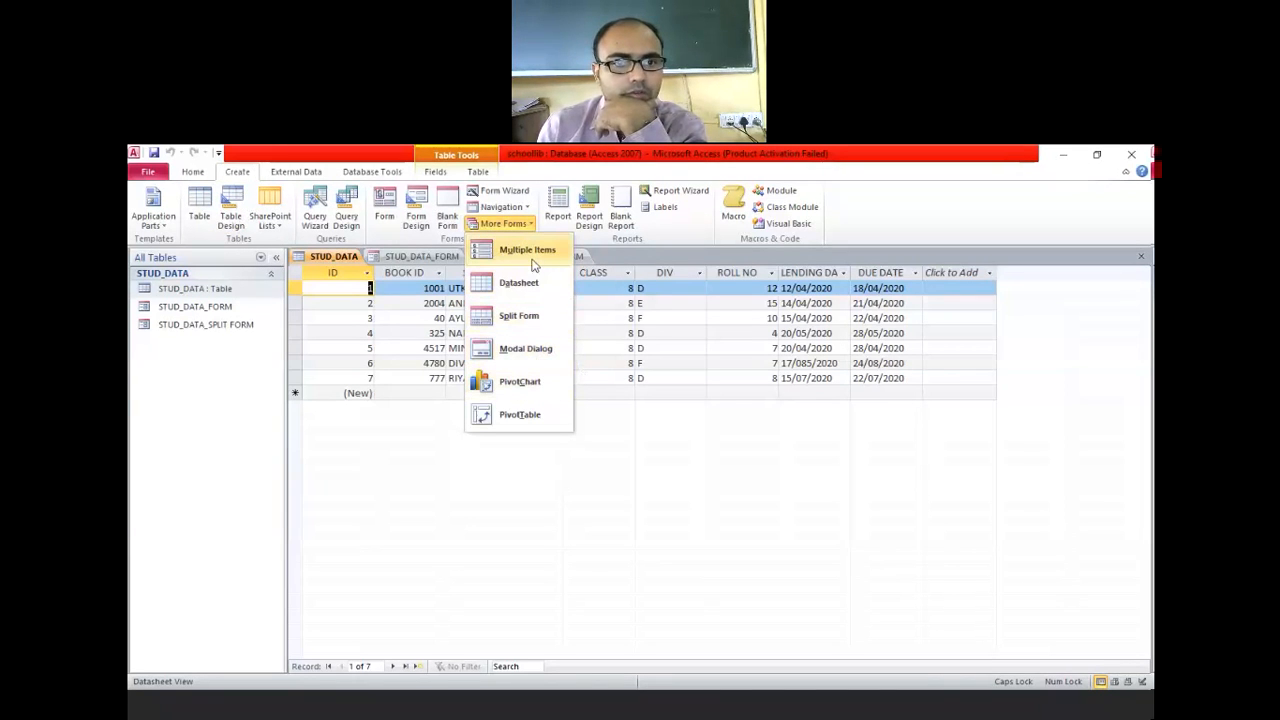
Start the Form Wizard with STUD_DATA as the source table and review its available fields
{"action": "left_click", "coordinate": [505, 191]}
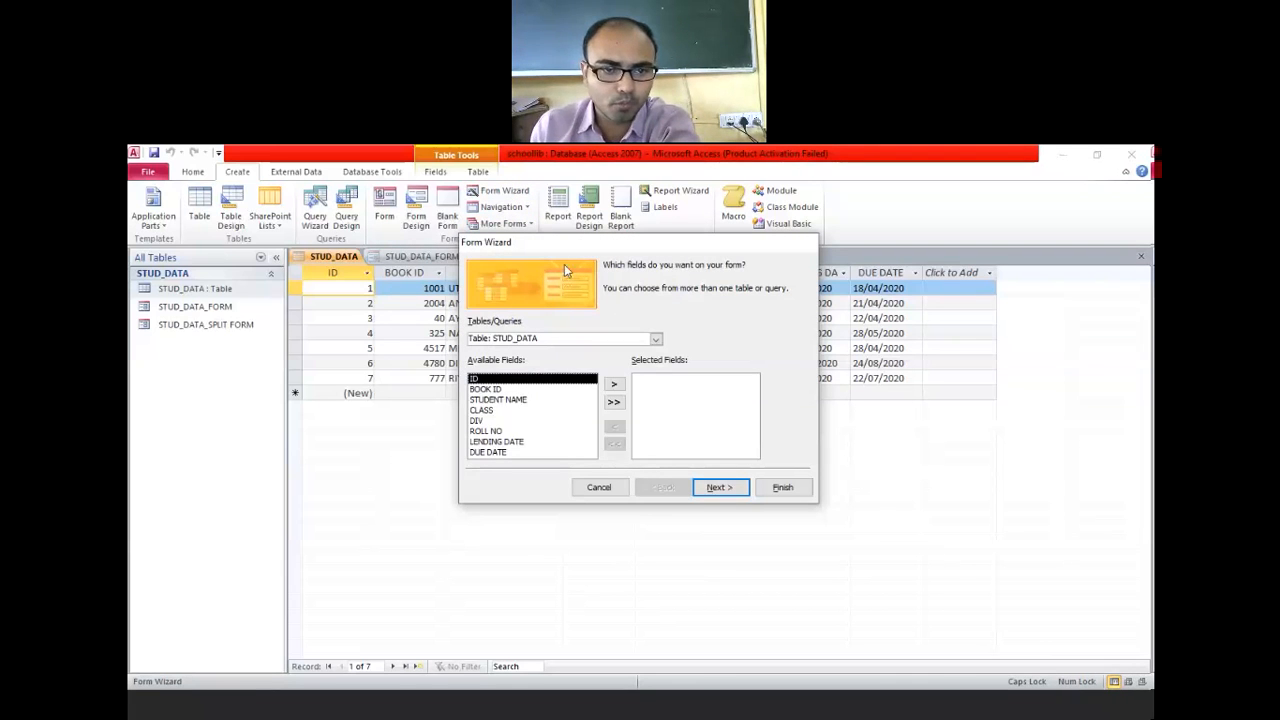
{"action": "left_click_drag", "start_coordinate": [569, 250], "coordinate": [577, 276]}
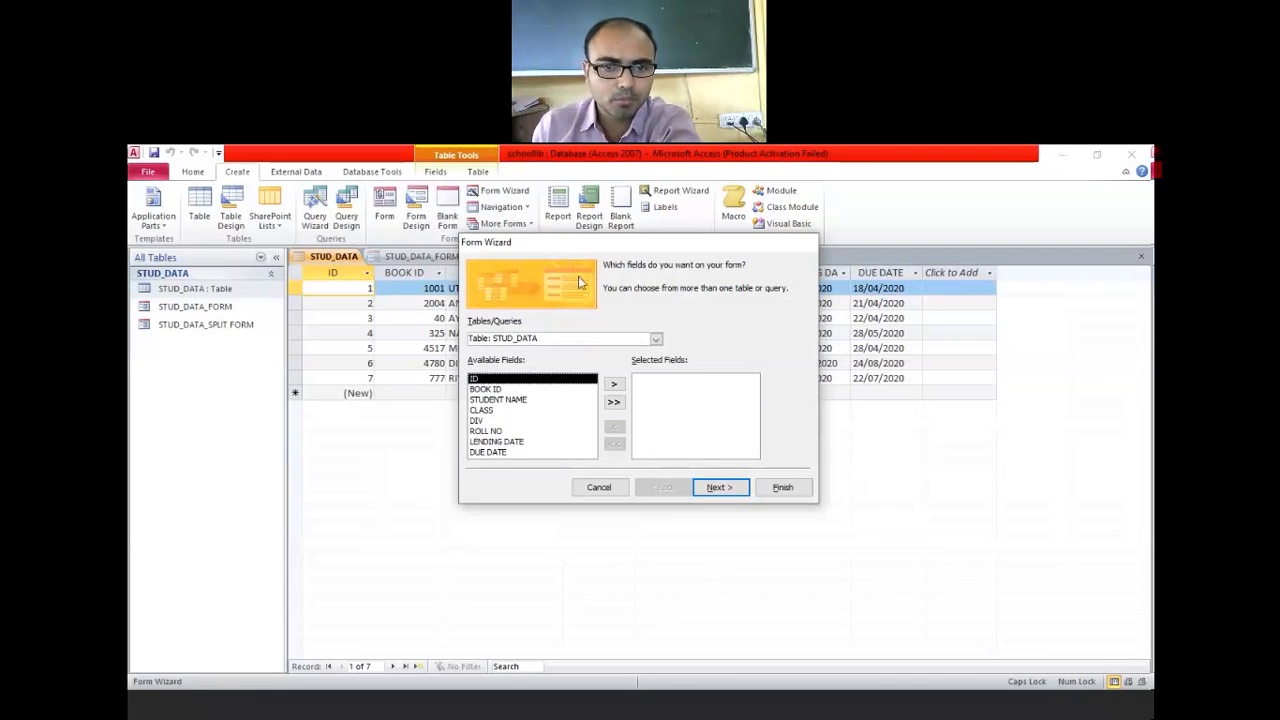
{"action": "left_click", "coordinate": [664, 368]}
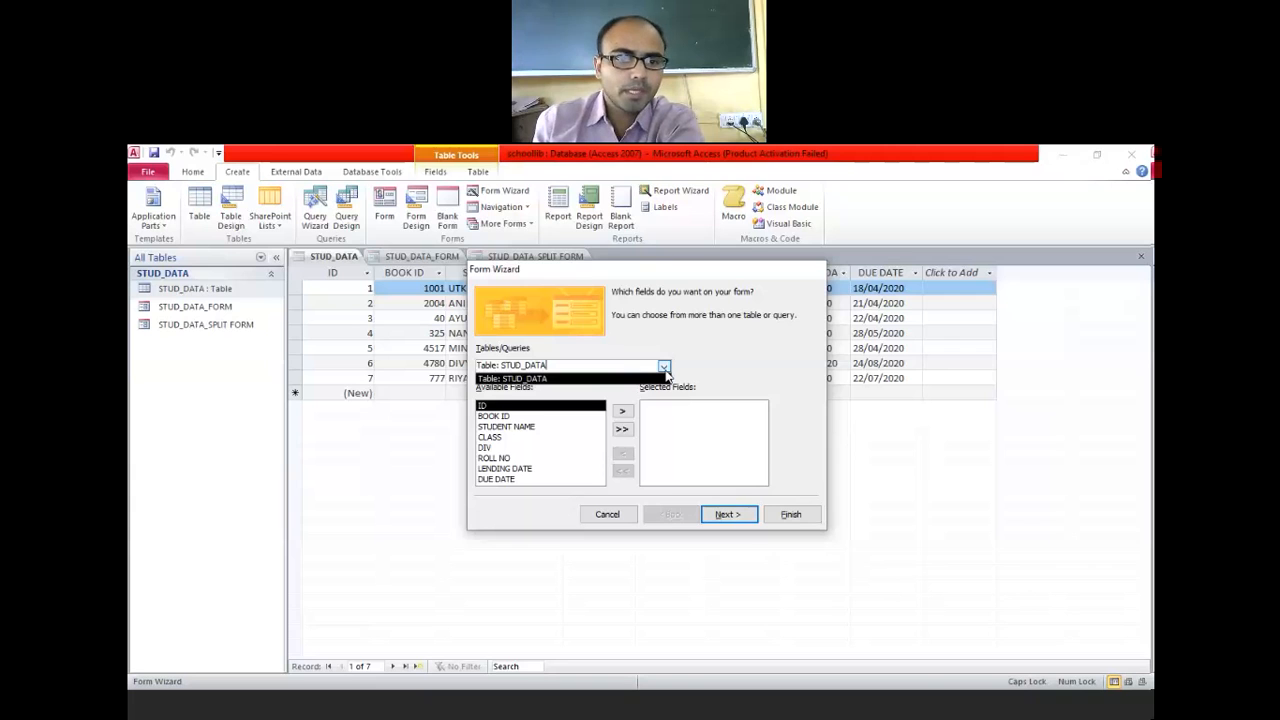
{"action": "left_click", "coordinate": [562, 382]}
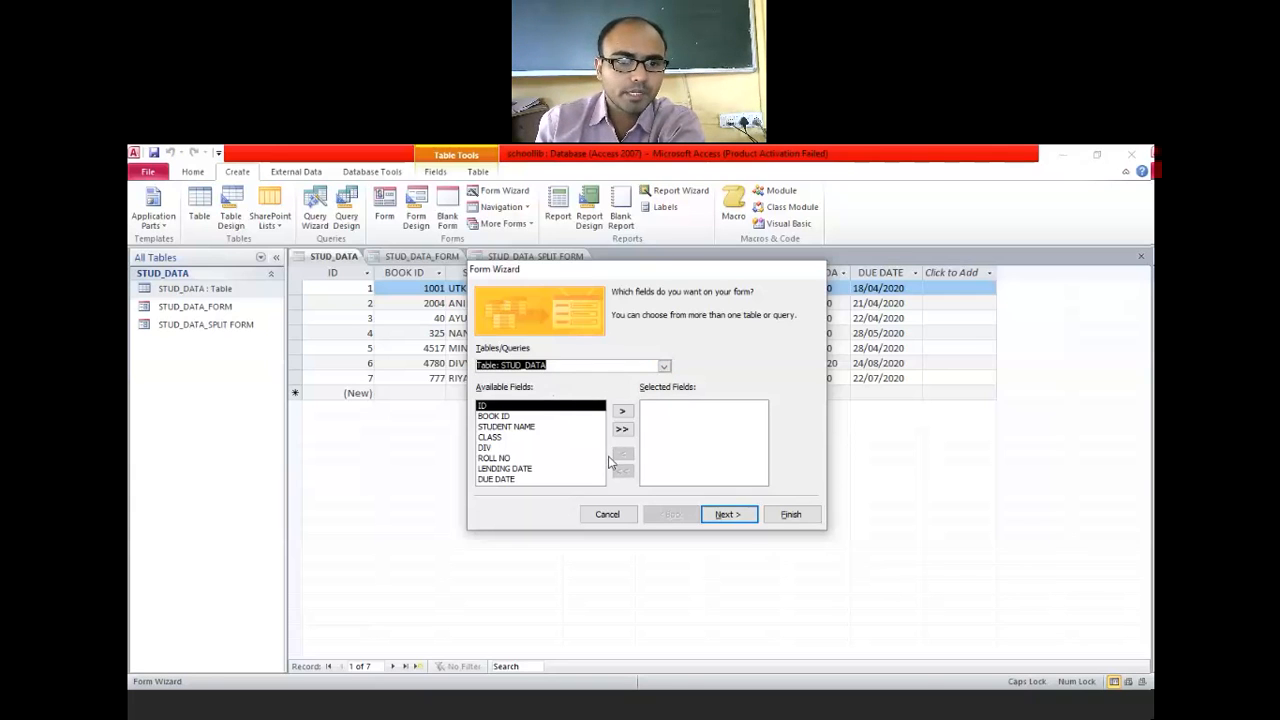
{"action": "left_click", "coordinate": [508, 417]}
{"action": "left_click", "coordinate": [507, 426]}
{"action": "left_click", "coordinate": [502, 437]}
{"action": "left_click", "coordinate": [499, 448]}
{"action": "left_click", "coordinate": [503, 458]}
{"action": "left_click", "coordinate": [505, 468]}
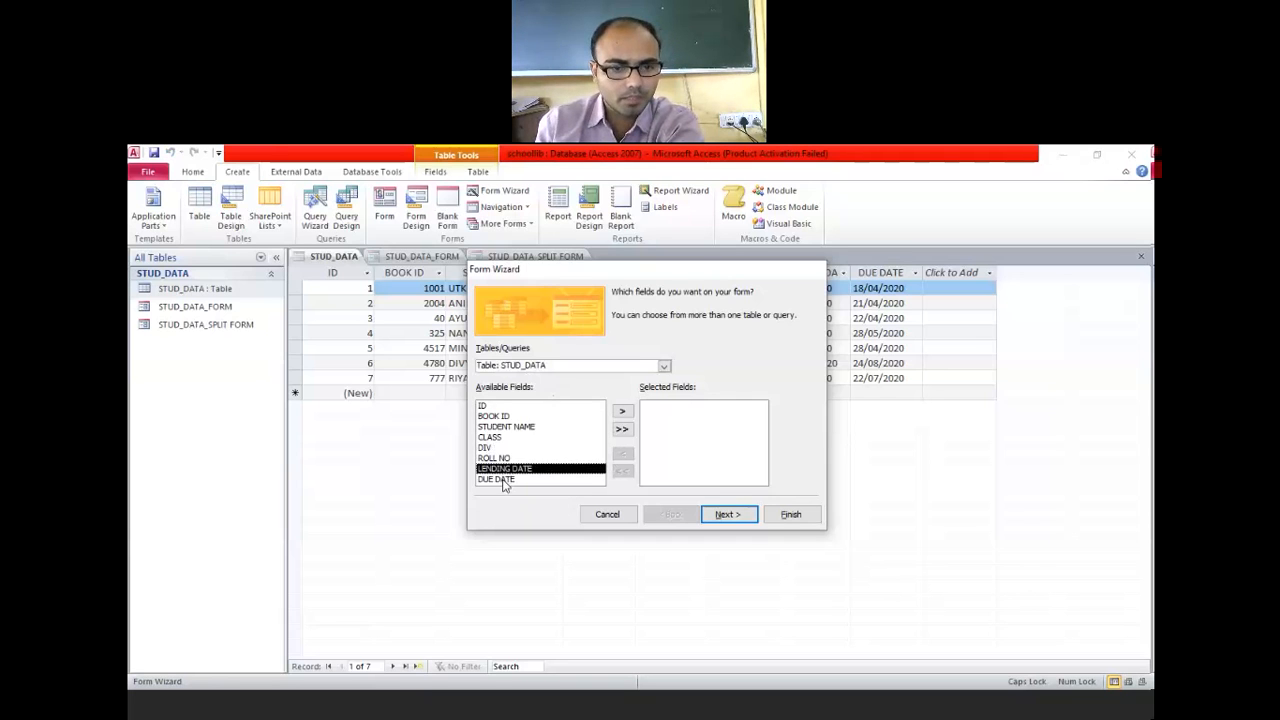
{"action": "left_click", "coordinate": [510, 479]}
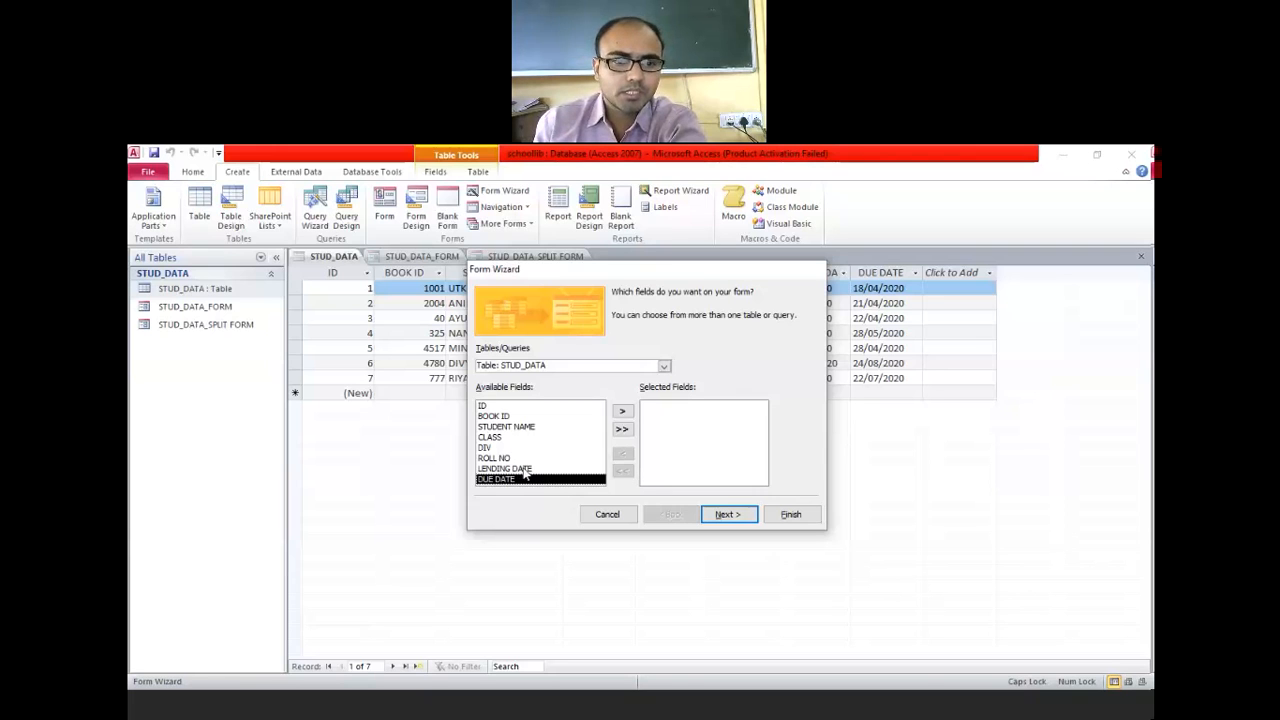
Add ID, BOOK ID, STUDENT NAME, CLASS, ROLL NO and DUE DATE to the form's fields
{"action": "left_click", "coordinate": [490, 405]}
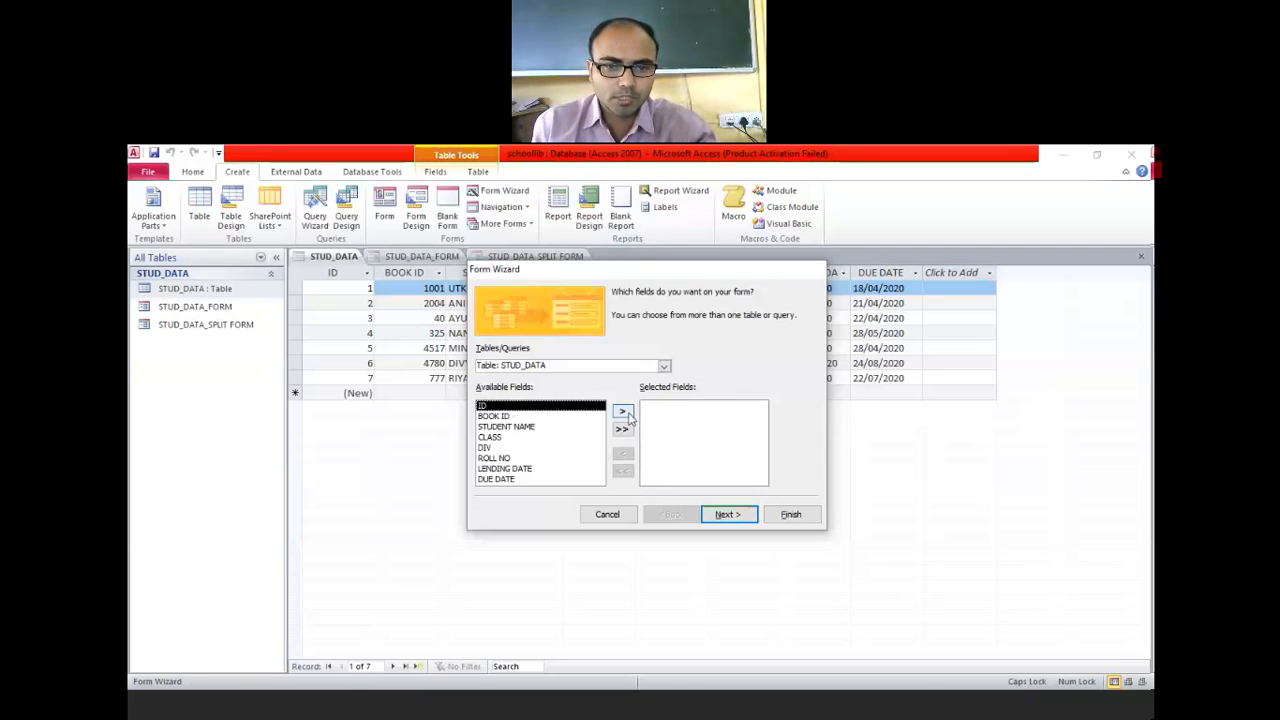
{"action": "left_click", "coordinate": [624, 413]}
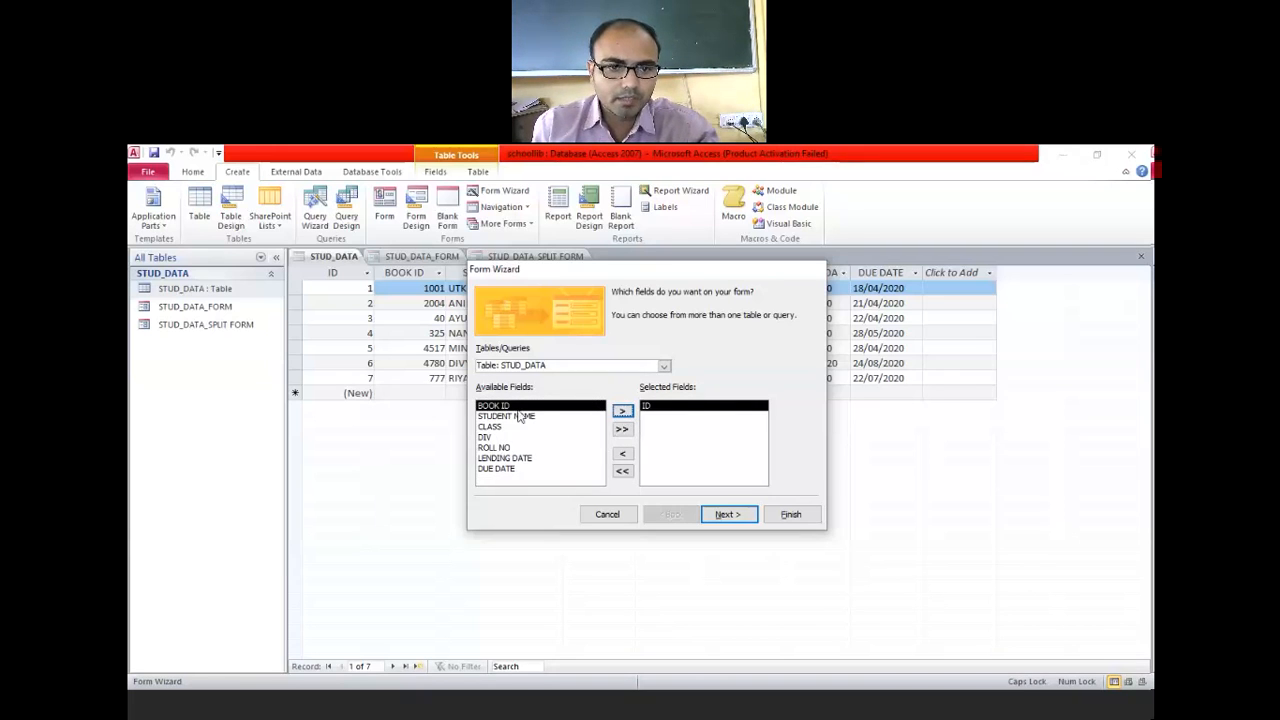
{"action": "left_click", "coordinate": [622, 412]}
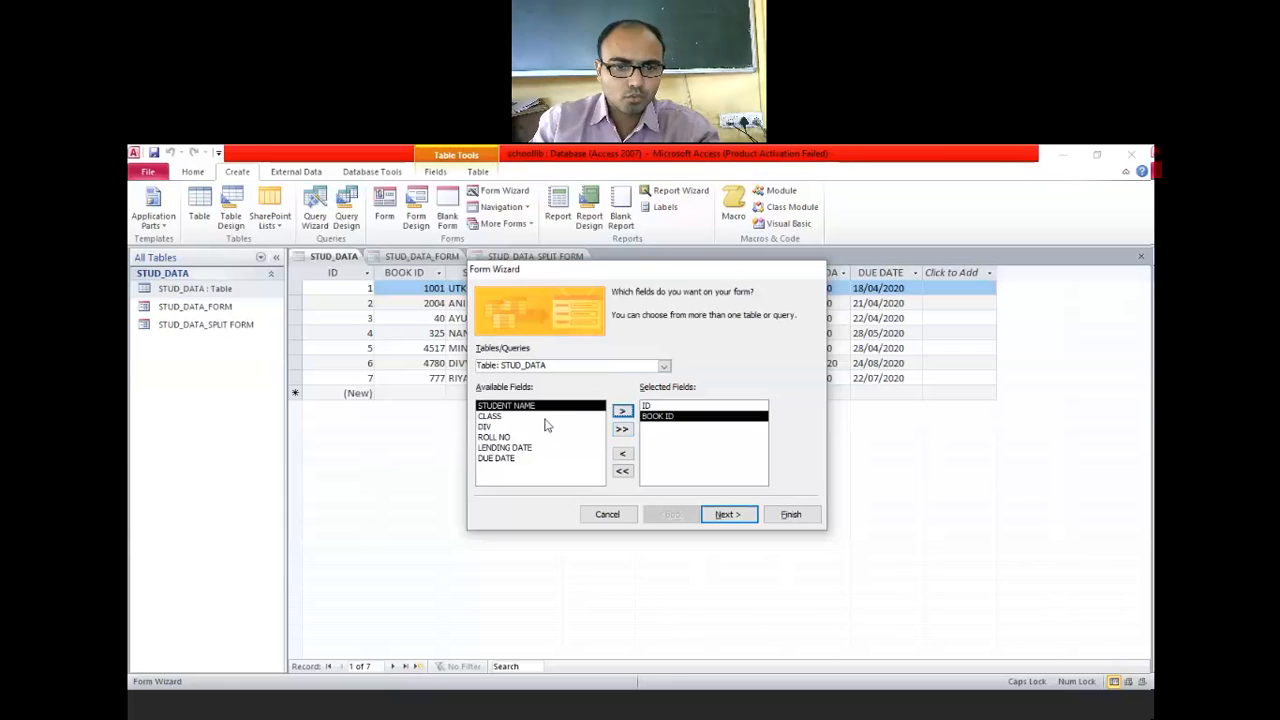
{"action": "left_click", "coordinate": [622, 411]}
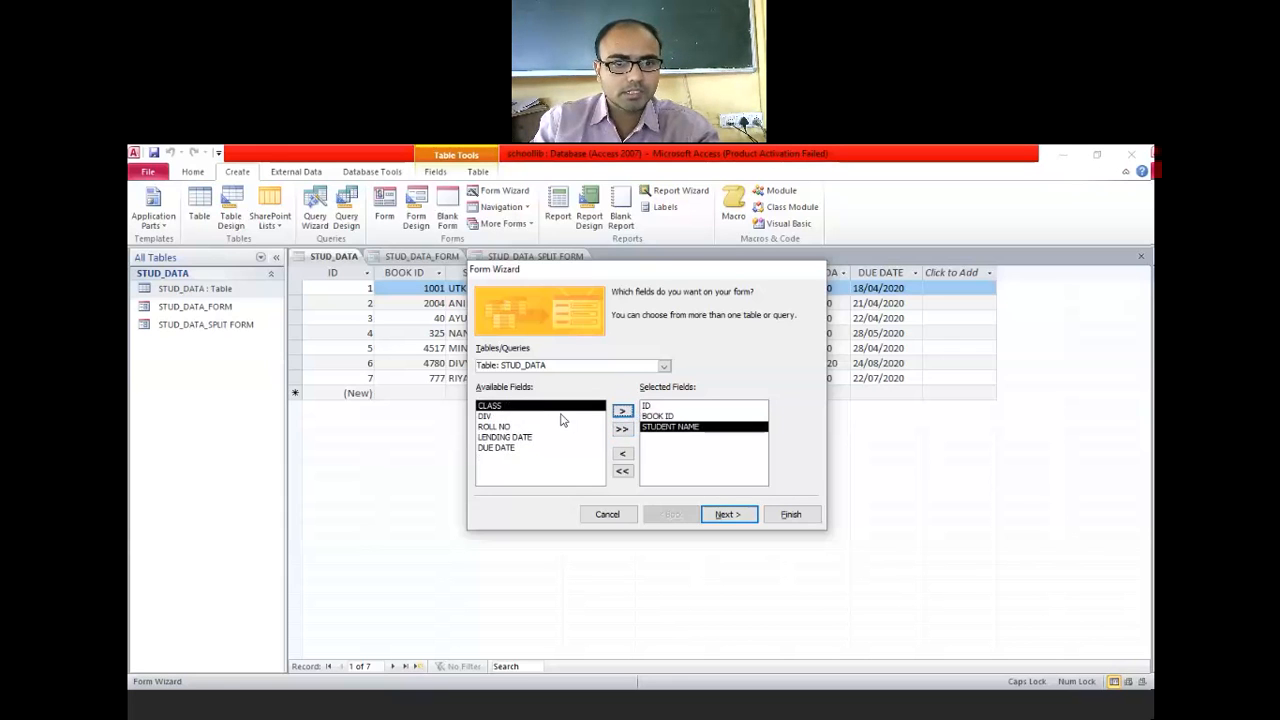
{"action": "left_click", "coordinate": [622, 411]}
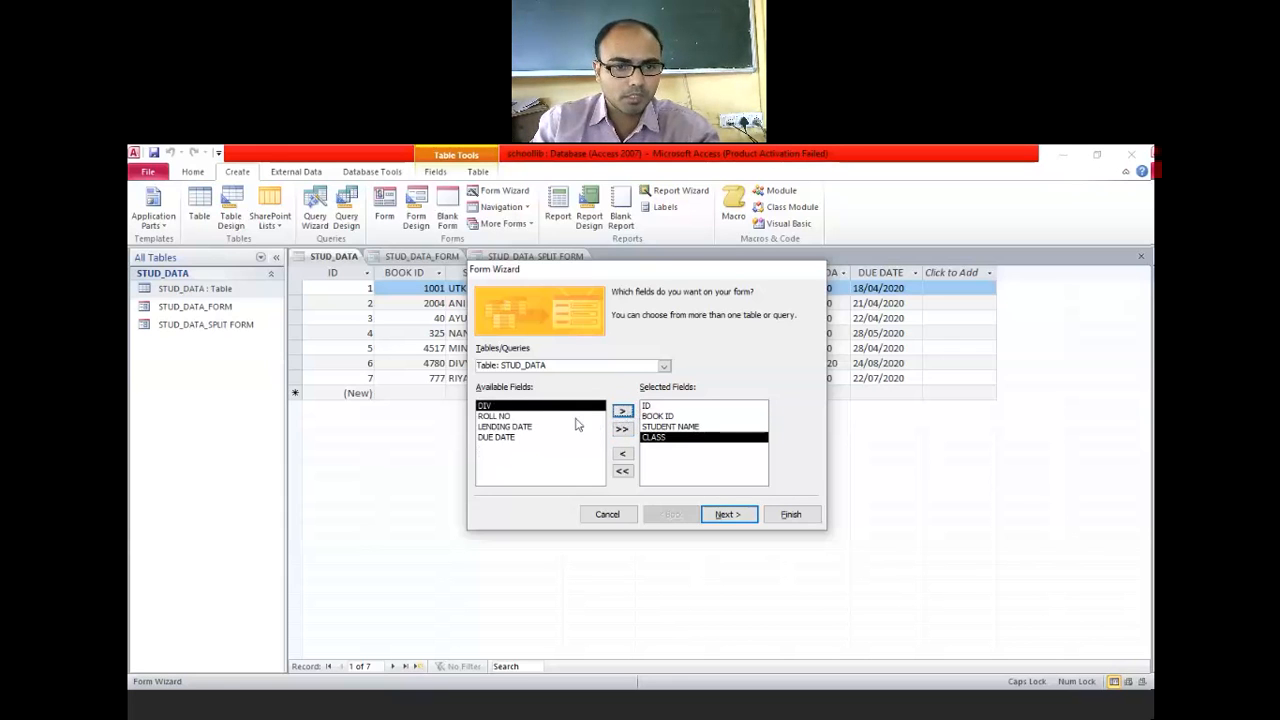
{"action": "left_click", "coordinate": [512, 416]}
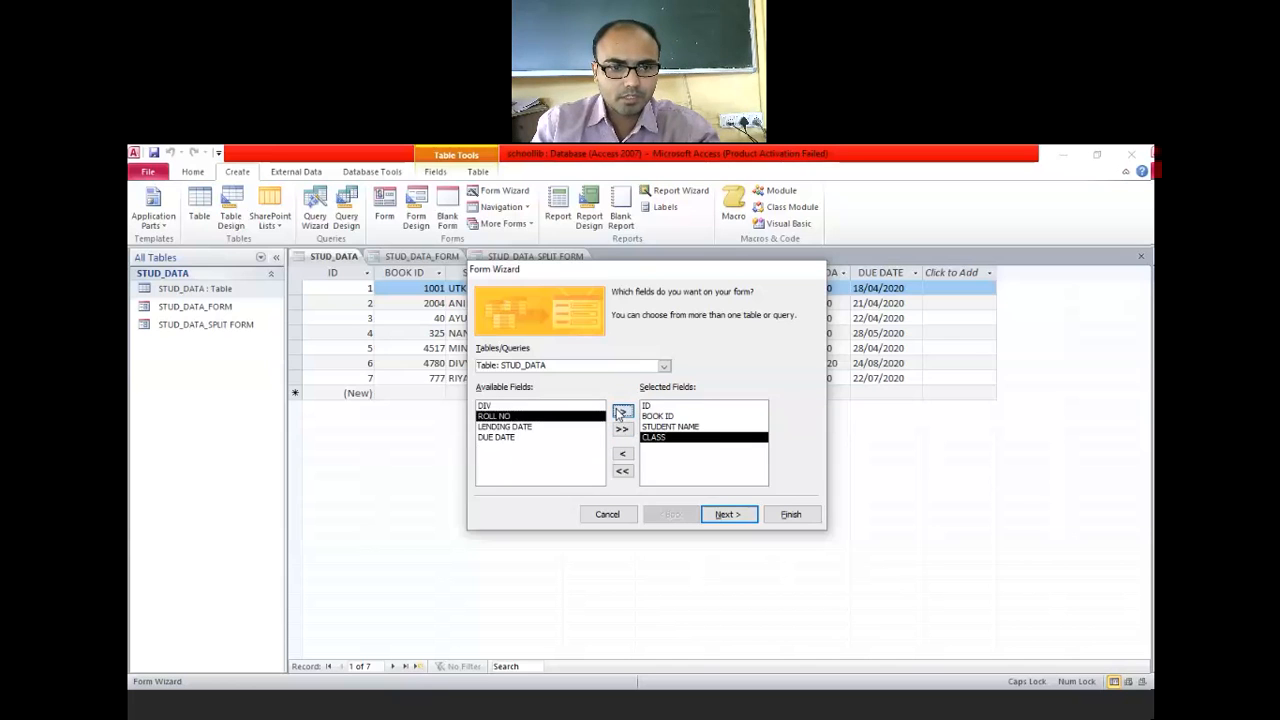
{"action": "left_click", "coordinate": [622, 411]}
{"action": "left_click", "coordinate": [508, 427]}
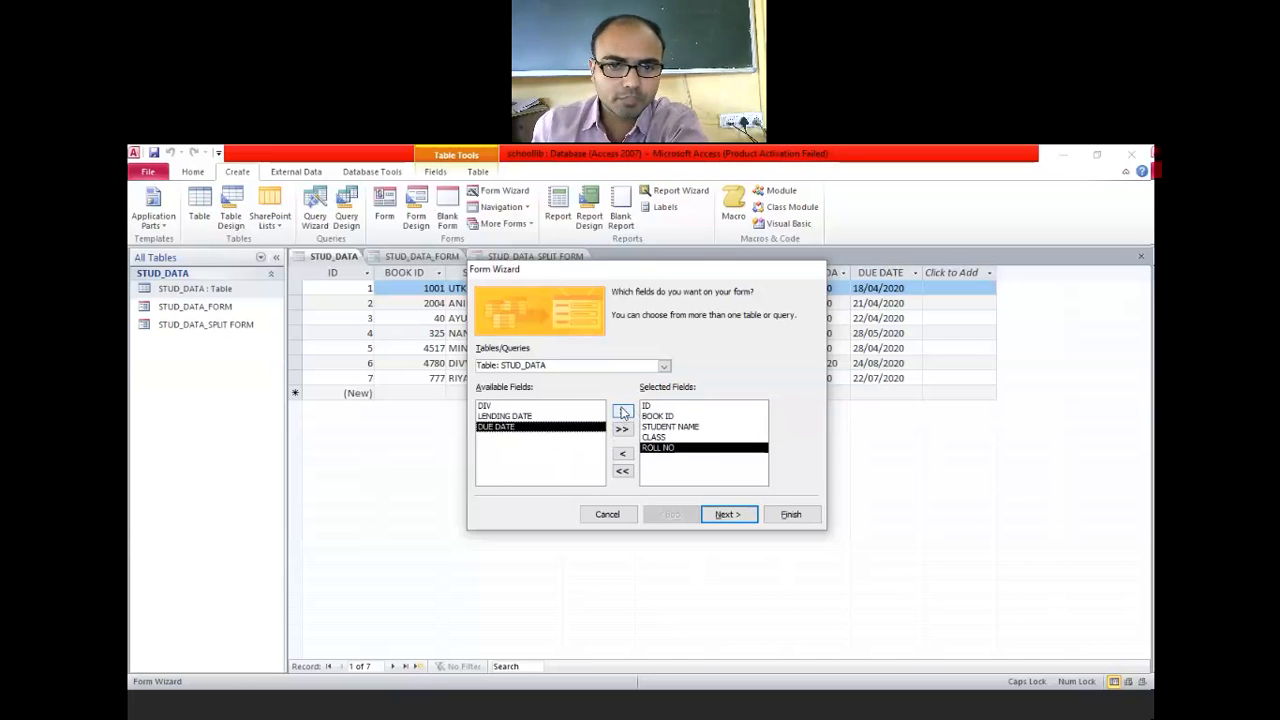
{"action": "left_click", "coordinate": [624, 414]}
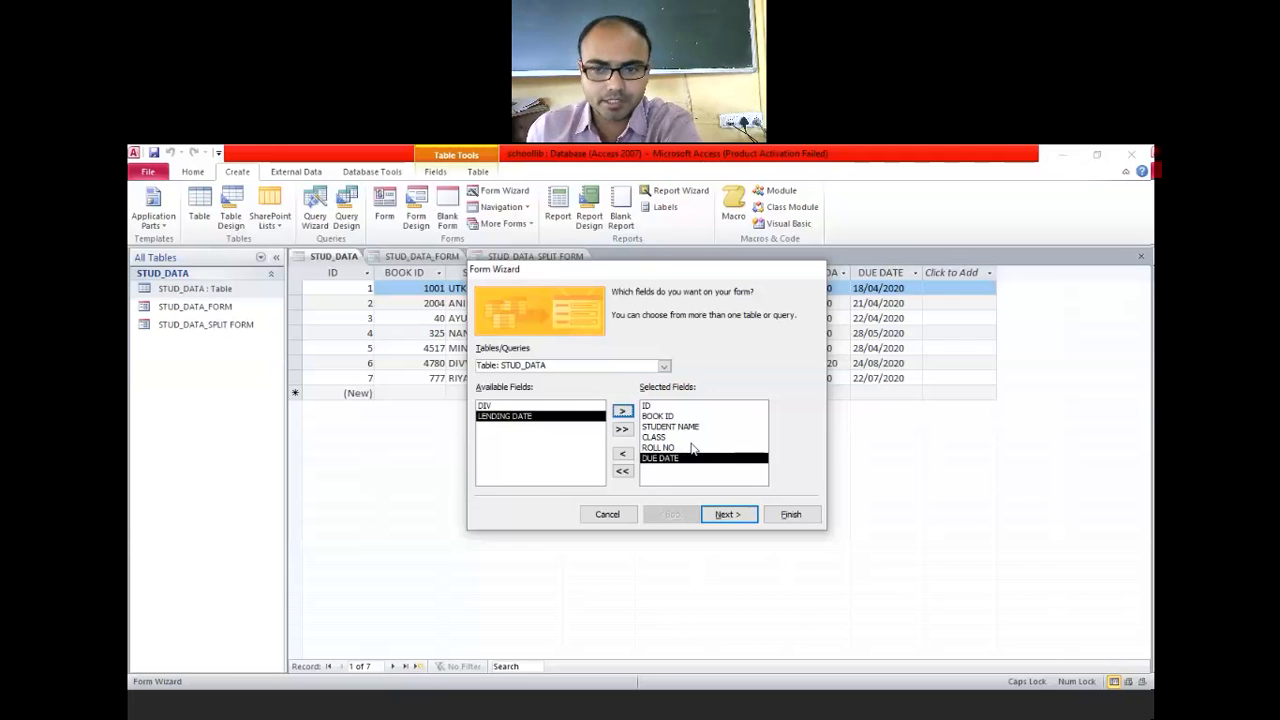
{"action": "left_click", "coordinate": [720, 515]}
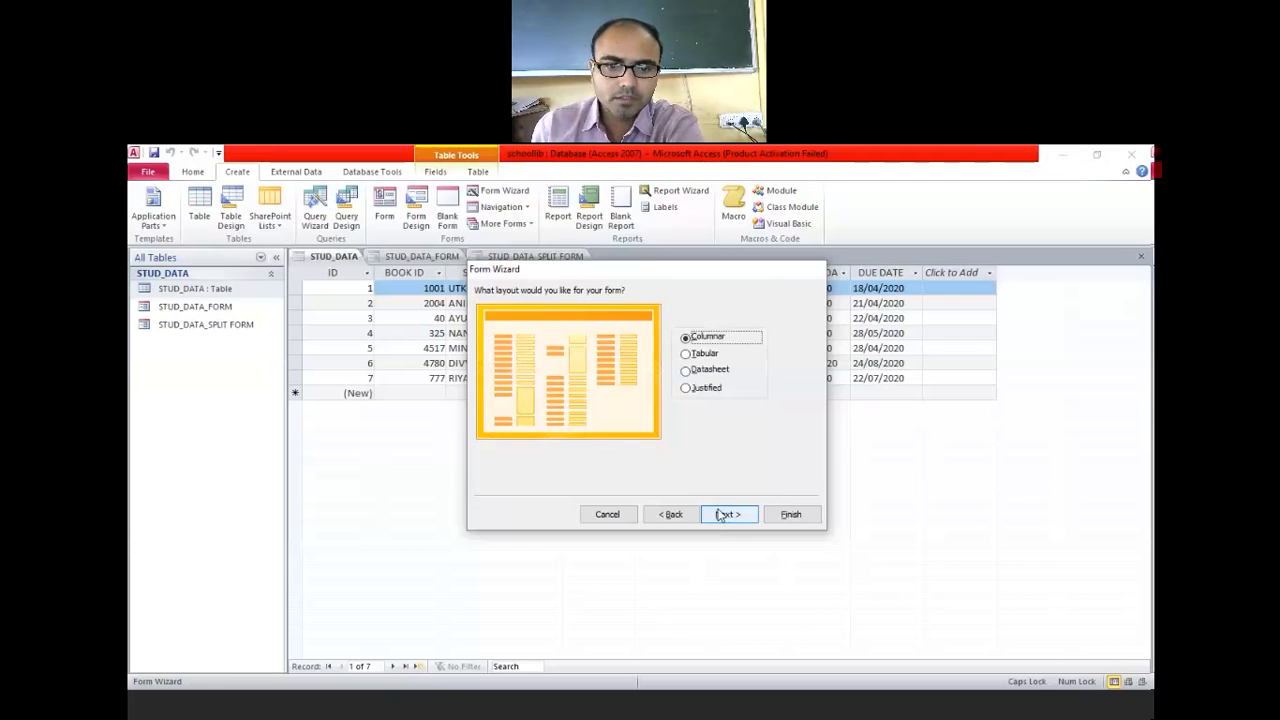
{"action": "left_click", "coordinate": [670, 515]}
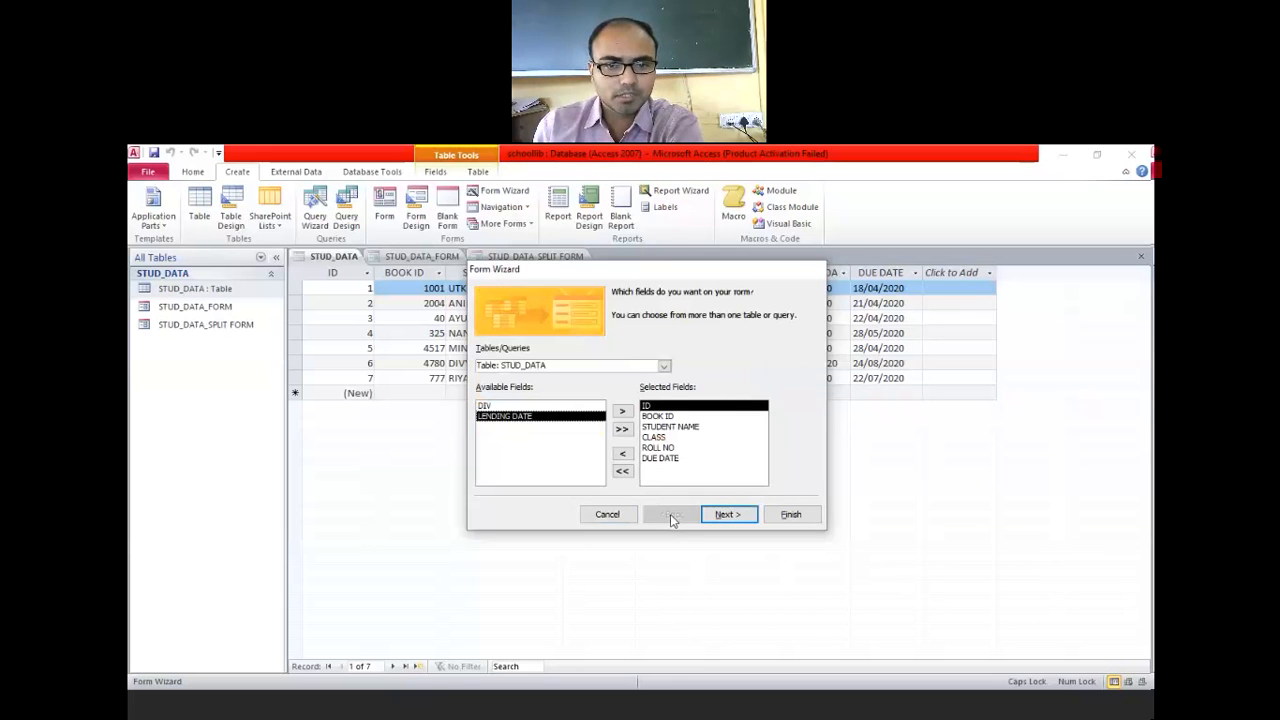
{"action": "left_click", "coordinate": [624, 472]}
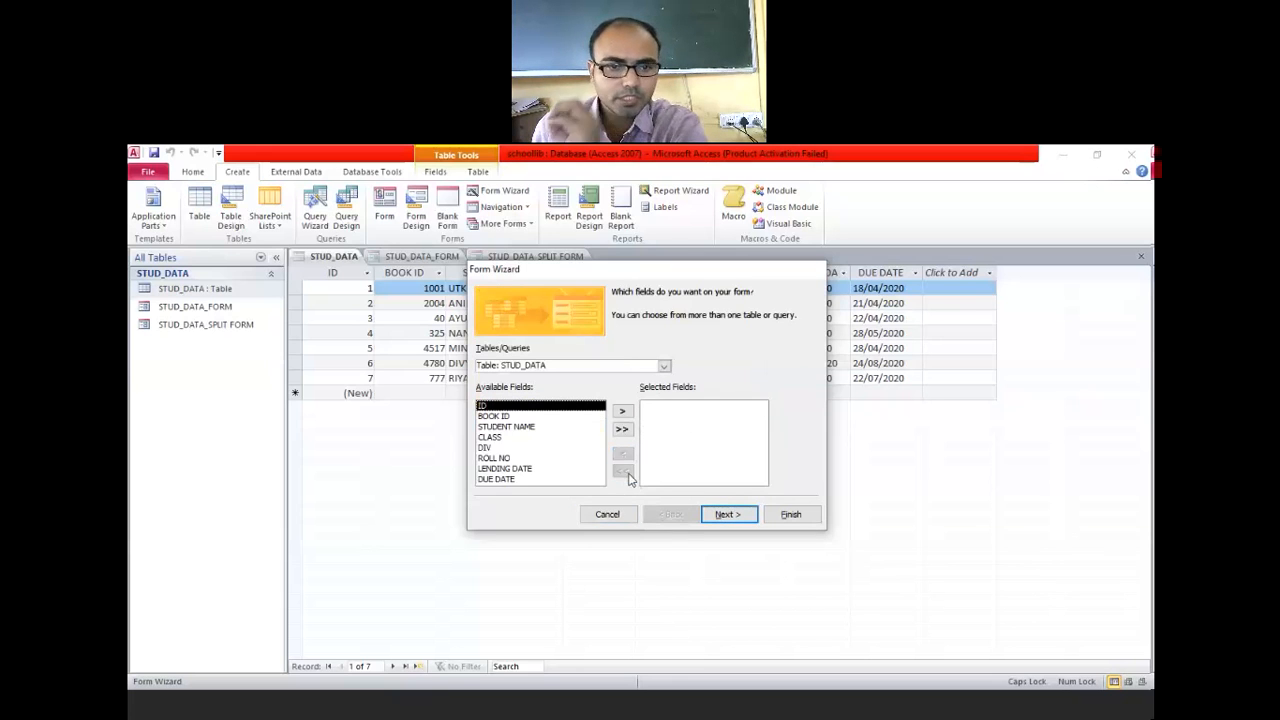
{"action": "left_click", "coordinate": [621, 412]}
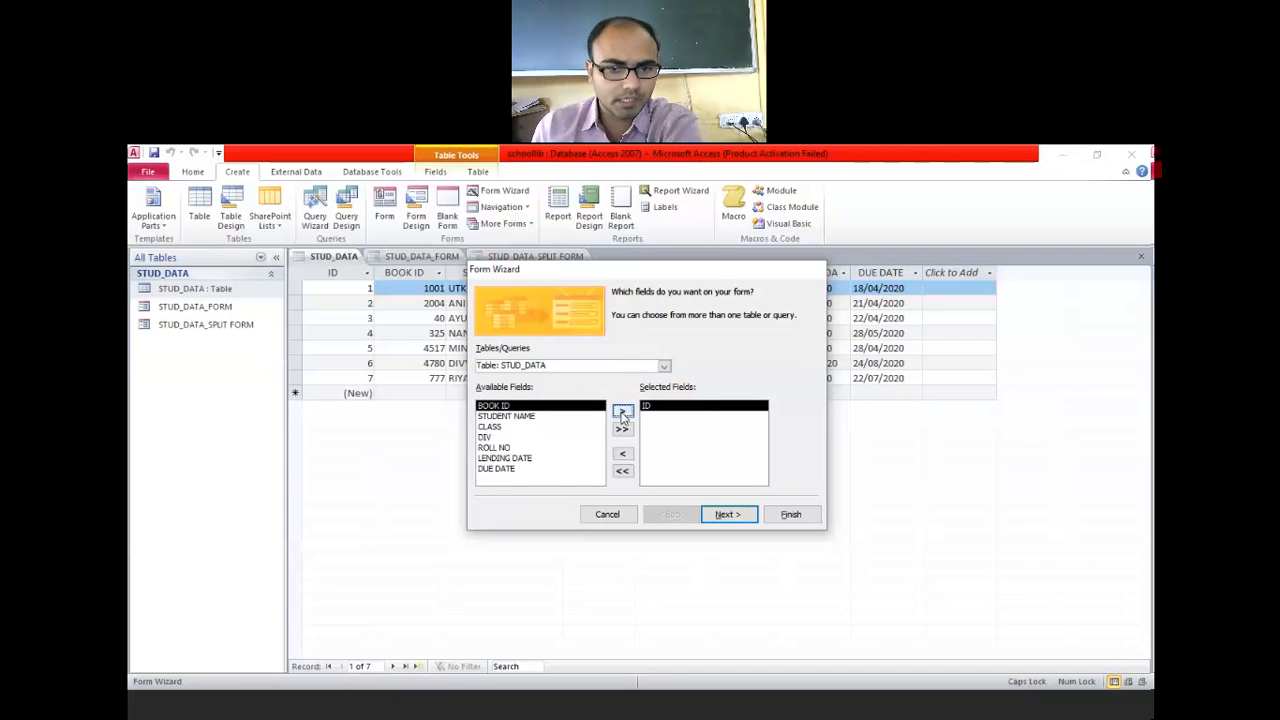
{"action": "left_click", "coordinate": [622, 413]}
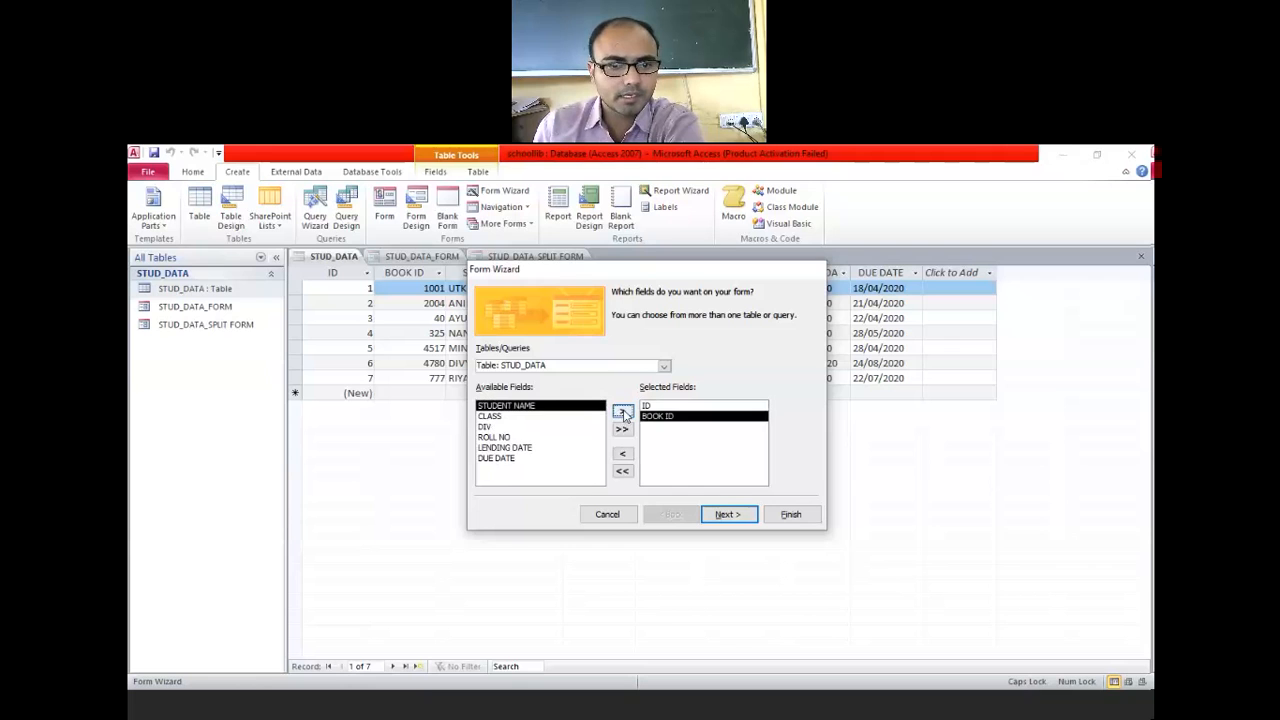
{"action": "left_click", "coordinate": [624, 413]}
{"action": "left_click", "coordinate": [624, 413]}
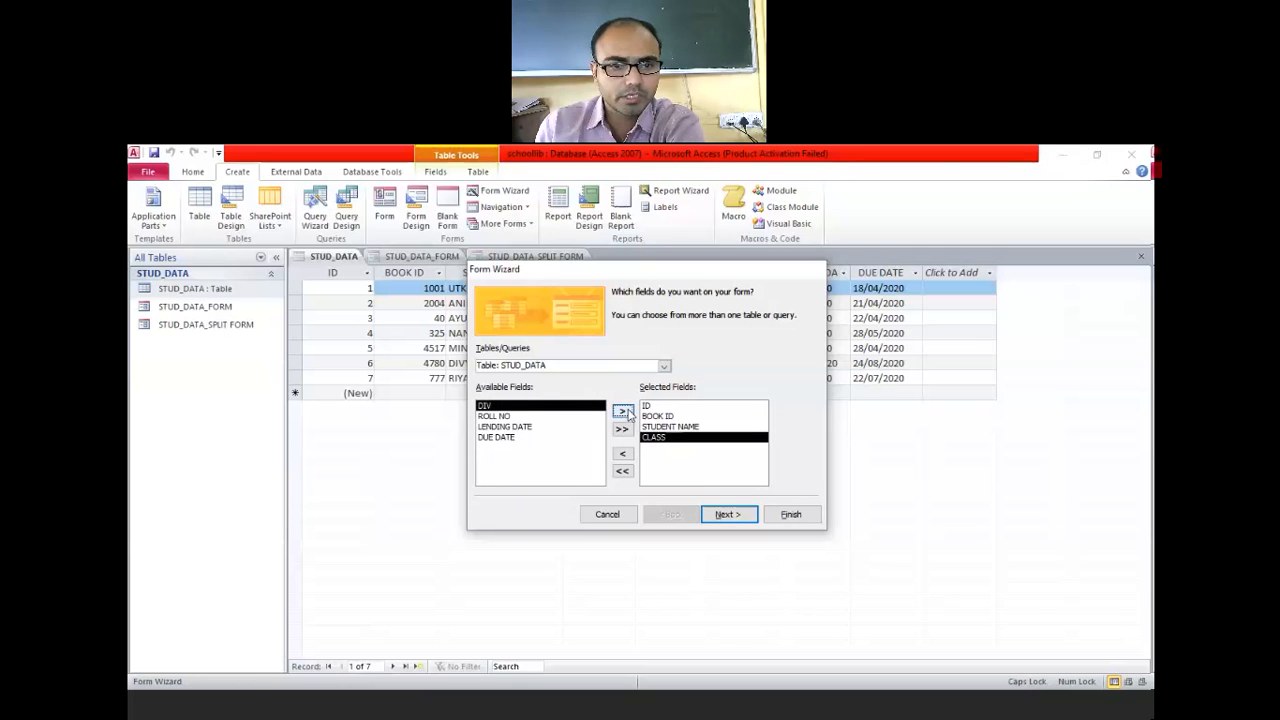
{"action": "left_click", "coordinate": [508, 416]}
{"action": "left_click", "coordinate": [622, 411]}
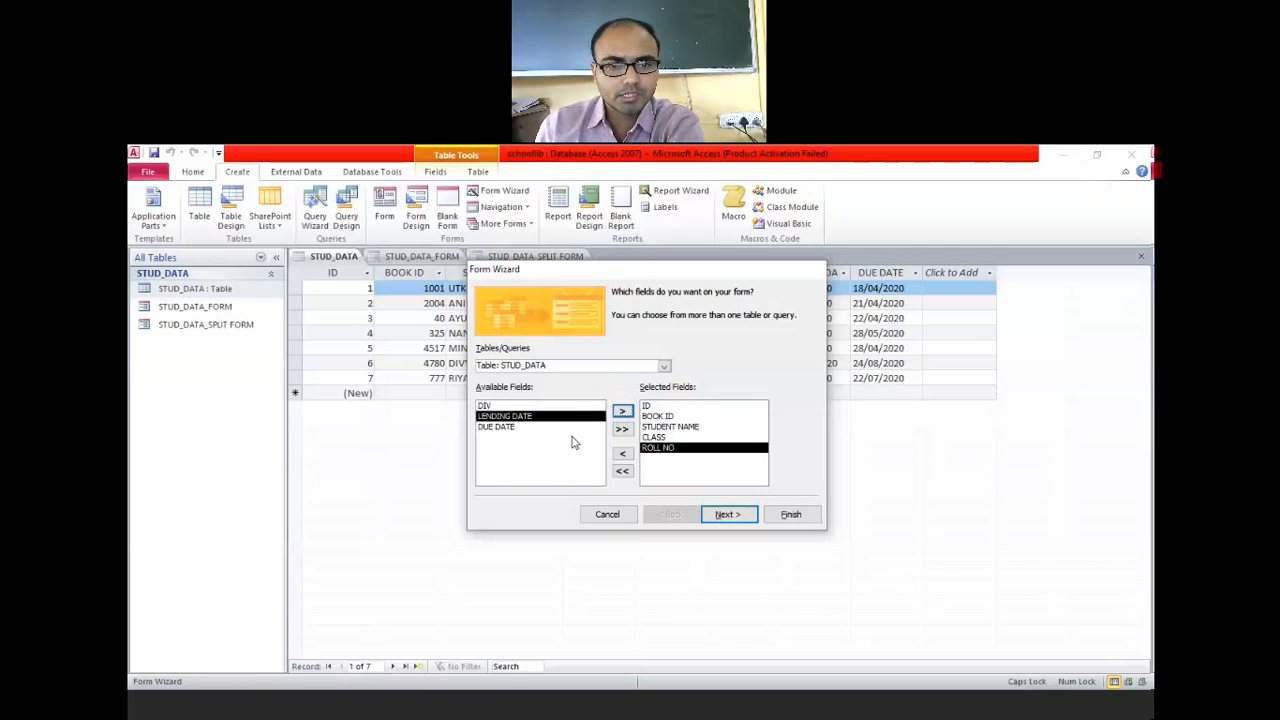
{"action": "left_click", "coordinate": [592, 425]}
{"action": "left_click", "coordinate": [622, 411]}
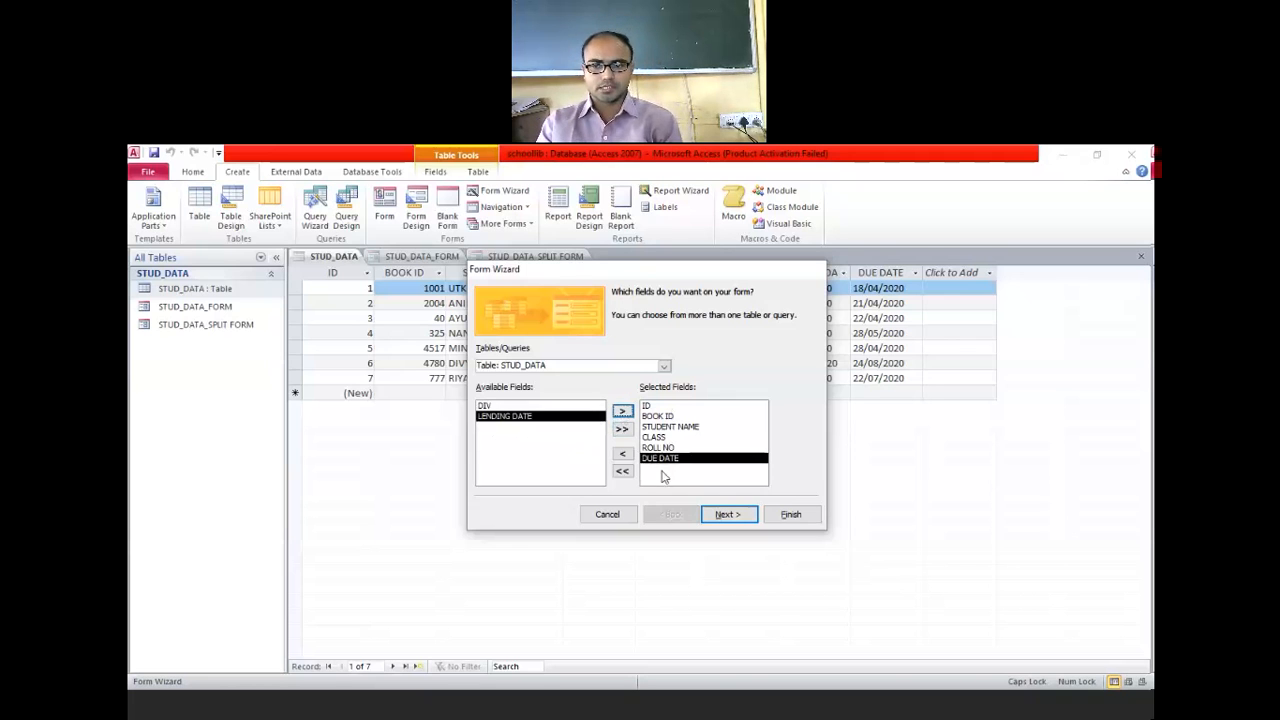
{"action": "left_click", "coordinate": [737, 516]}
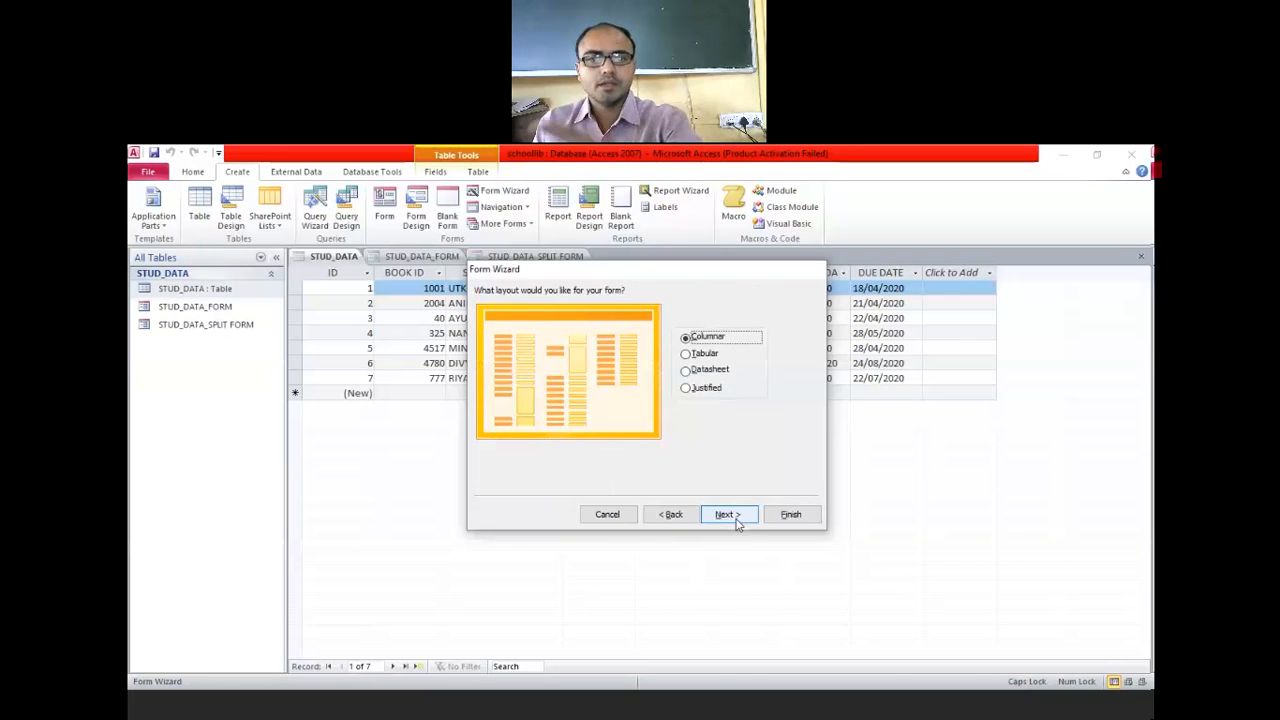
Preview the layouts and choose Columnar for the form
{"action": "left_click", "coordinate": [700, 370]}
{"action": "left_click", "coordinate": [708, 389]}
{"action": "left_click", "coordinate": [712, 372]}
{"action": "left_click", "coordinate": [708, 356]}
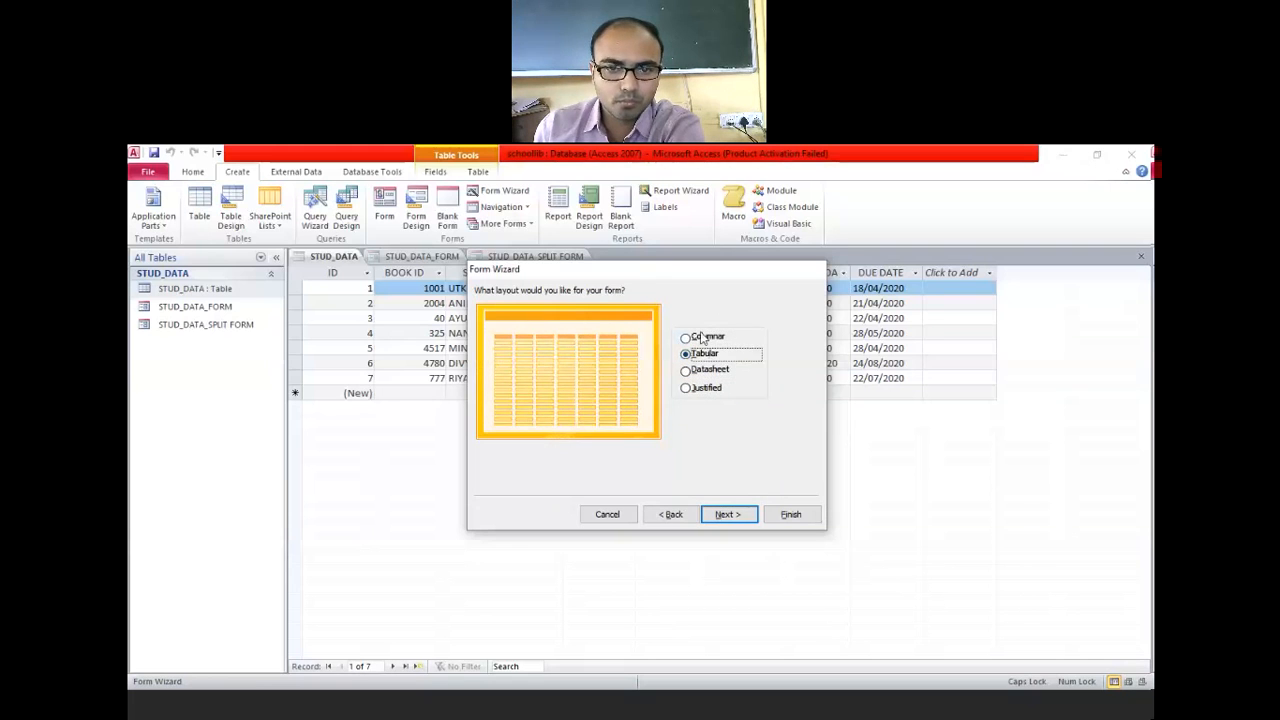
{"action": "left_click", "coordinate": [705, 338]}
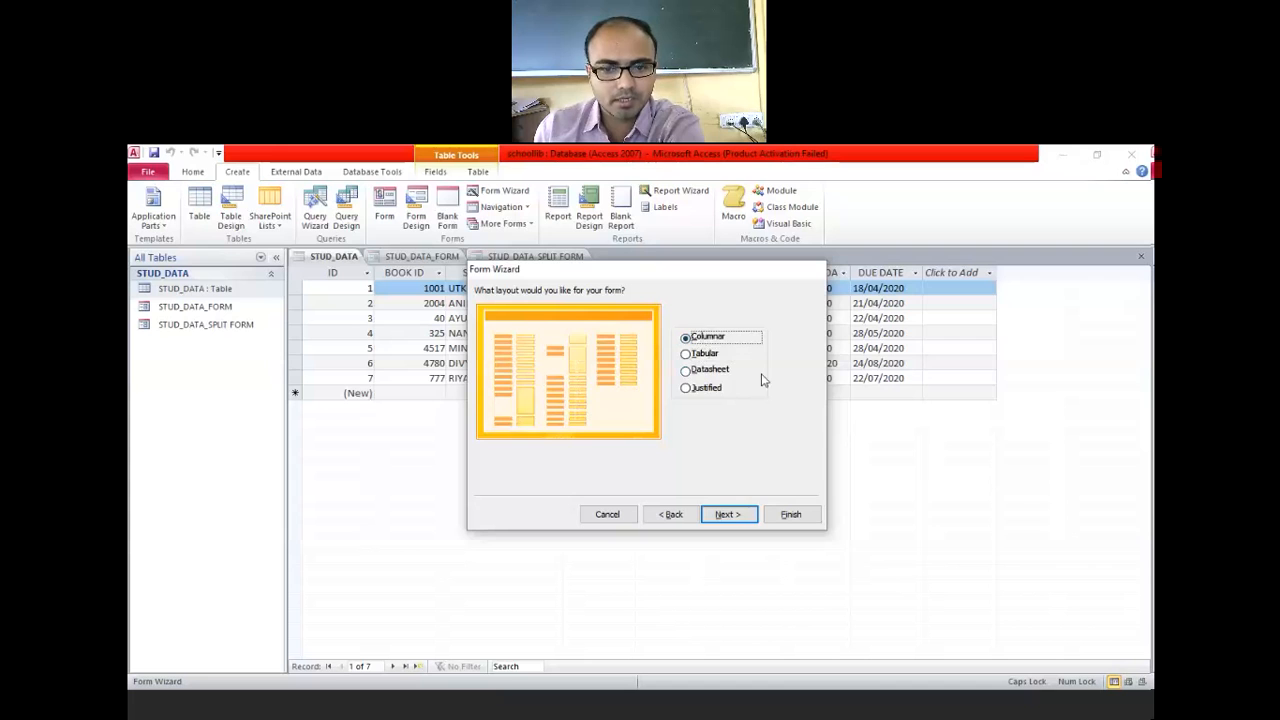
{"action": "left_click", "coordinate": [740, 514]}
Title the form STUD_DATA_WIZARD and finish the wizard
{"action": "left_click_drag", "start_coordinate": [663, 310], "coordinate": [593, 310]}
{"action": "left_click", "coordinate": [663, 312]}
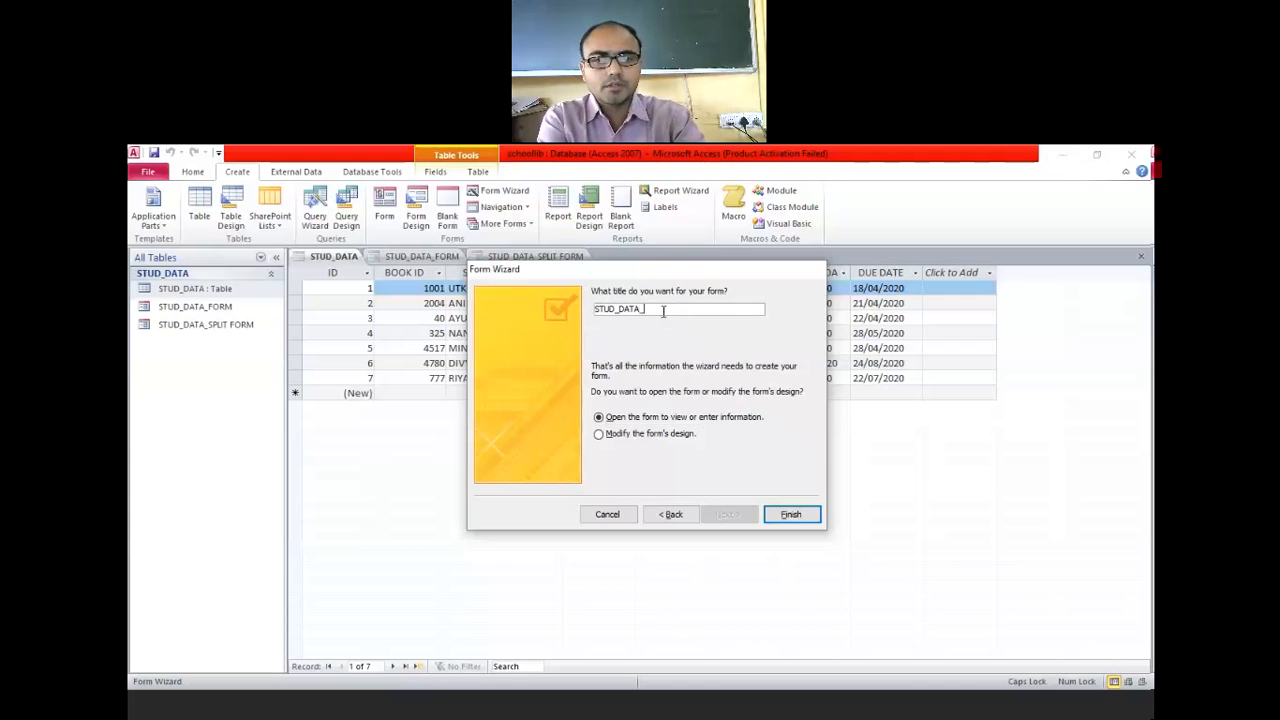
{"action": "type", "text": "_WI"}
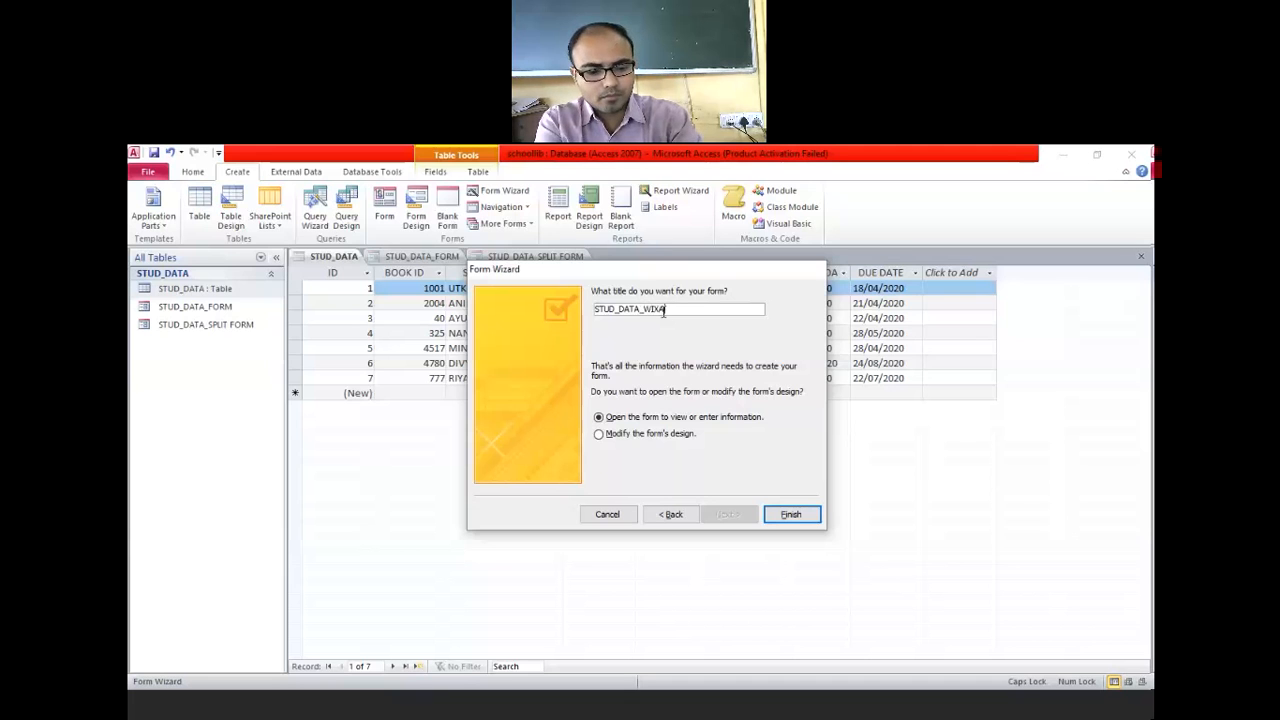
{"action": "type", "text": "ZARD"}
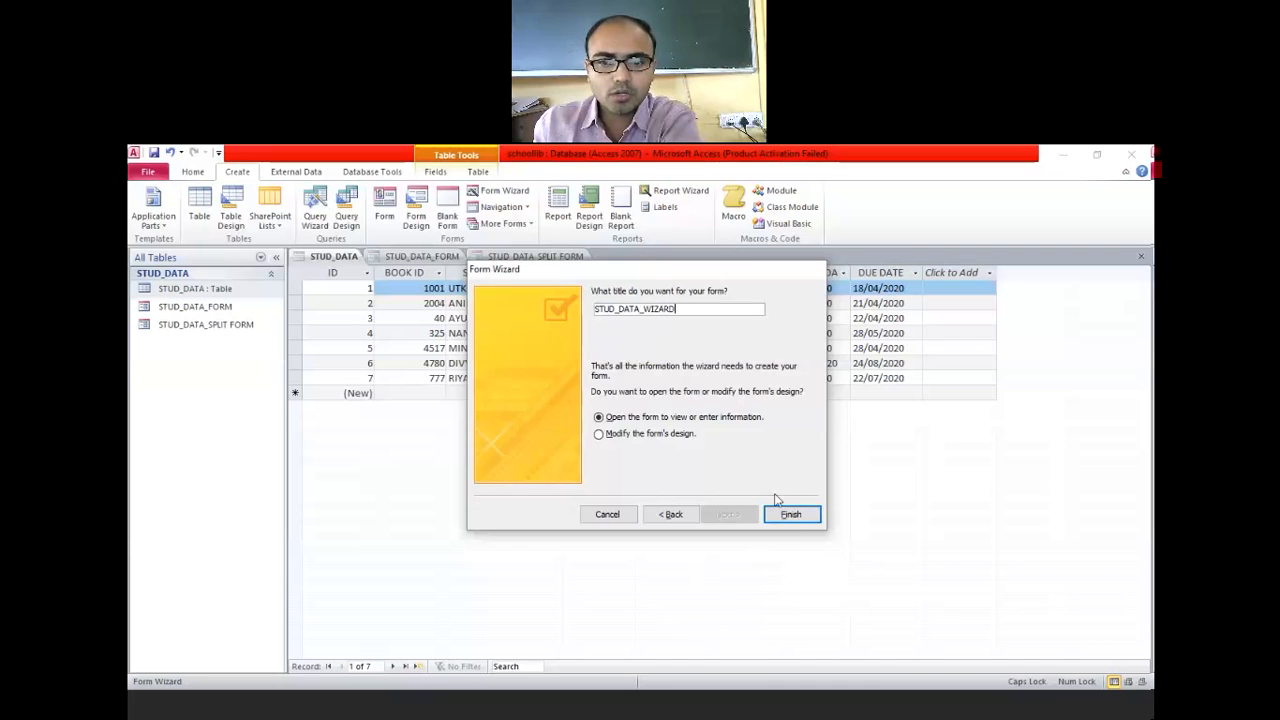
{"action": "left_click", "coordinate": [790, 514]}
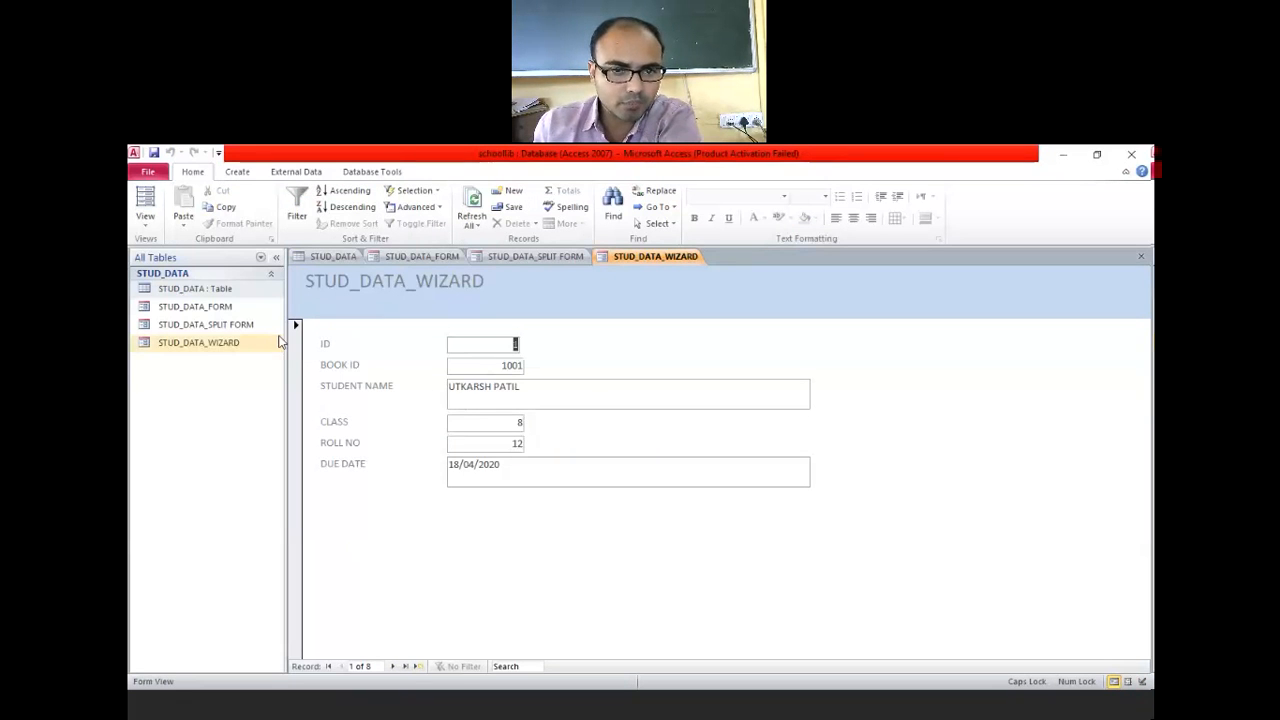
Inspect the BOOK ID and other field values on the STUD_DATA_WIZARD form
{"action": "left_click", "coordinate": [499, 366]}
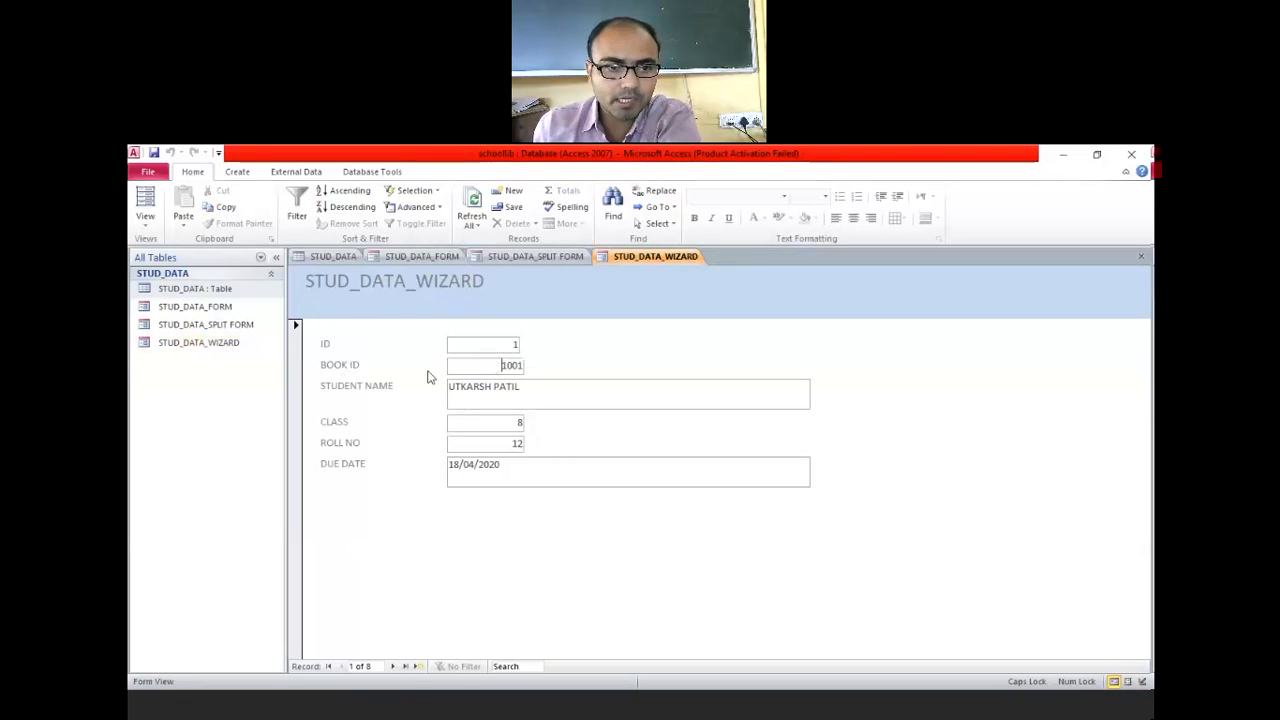
{"action": "left_click_drag", "start_coordinate": [490, 368], "coordinate": [392, 404]}
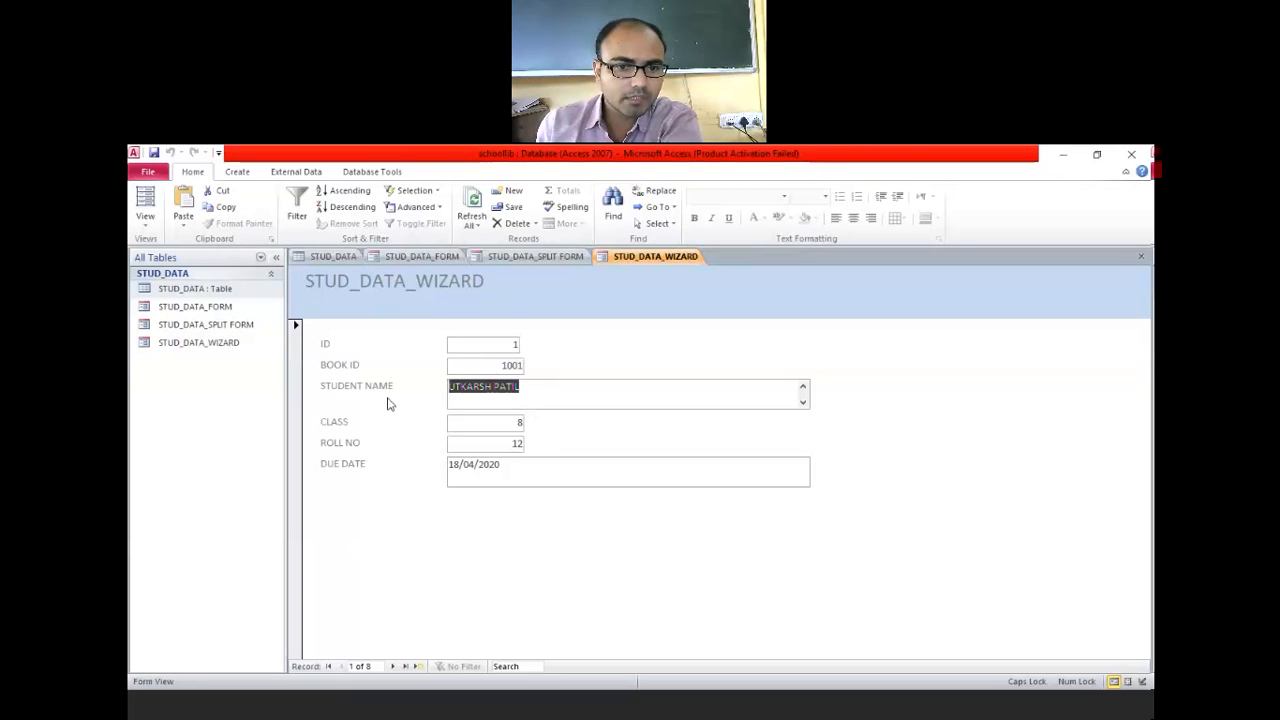
{"action": "left_click_drag", "start_coordinate": [525, 443], "coordinate": [434, 465]}
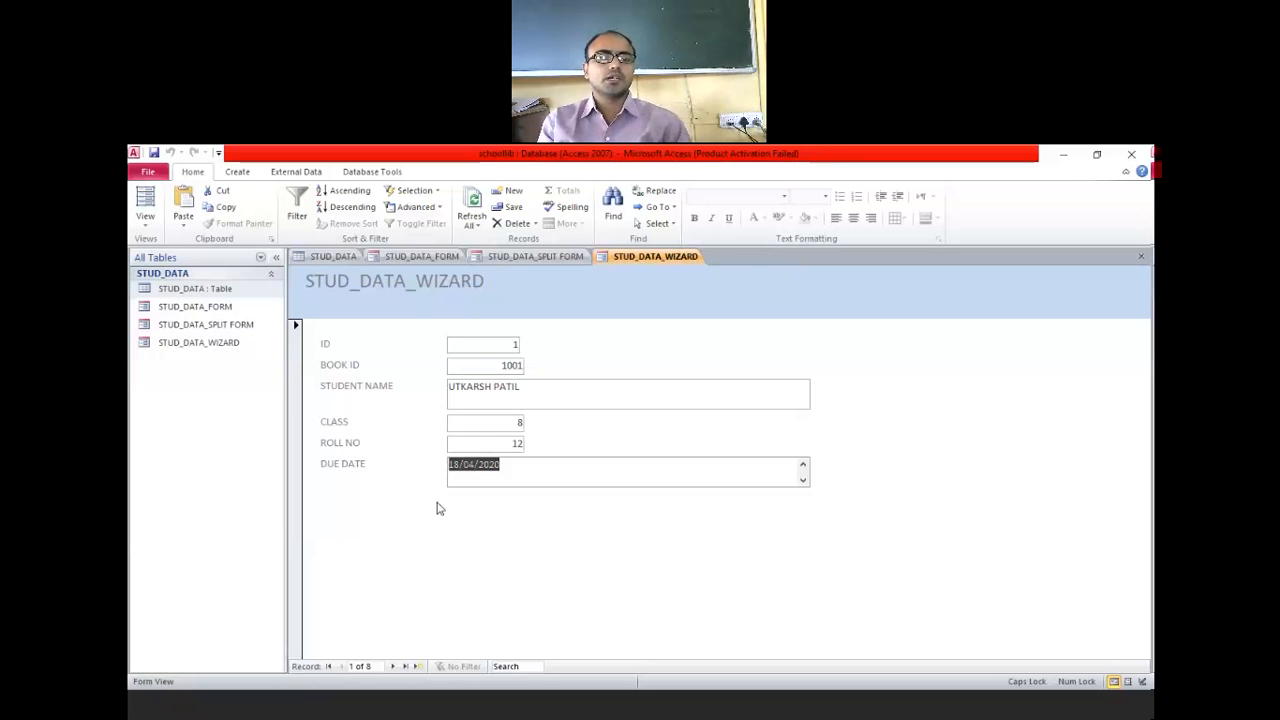
Compare it with the STUD_DATA table, STUD_DATA_FORM and split form, then save the database
{"action": "left_click", "coordinate": [330, 256]}
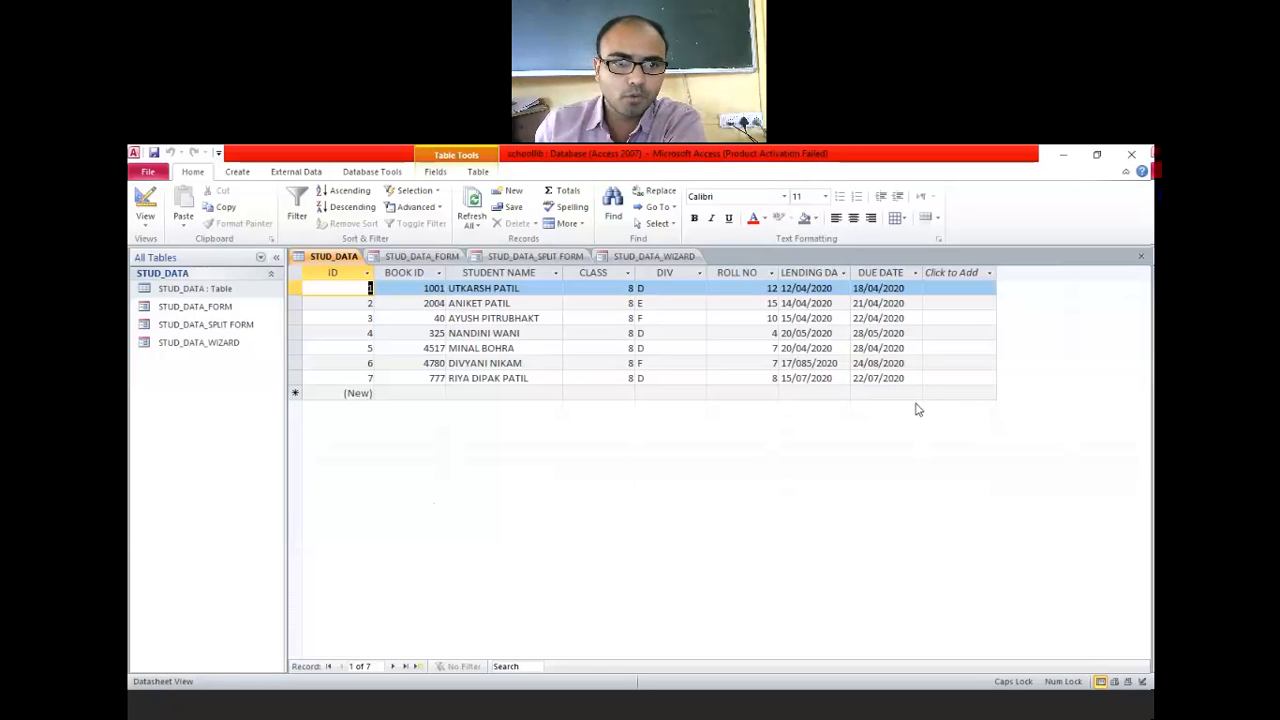
{"action": "left_click", "coordinate": [422, 257]}
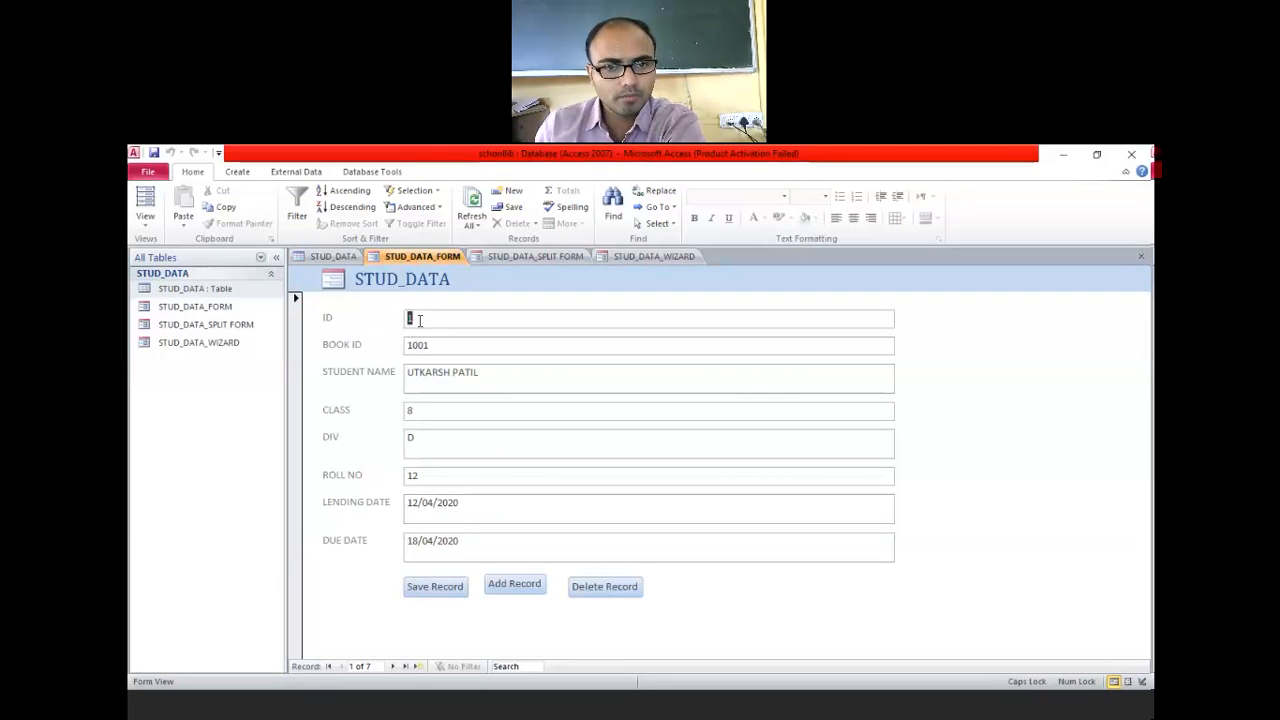
{"action": "left_click", "coordinate": [541, 258]}
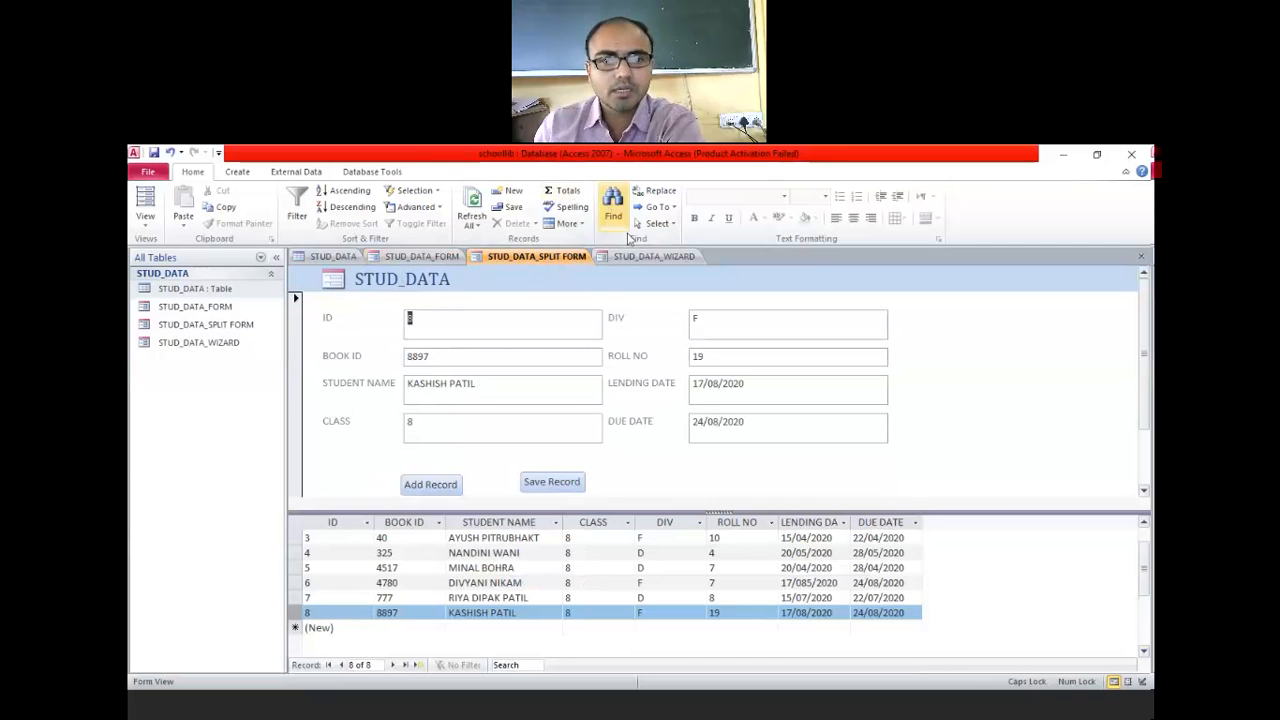
{"action": "left_click", "coordinate": [644, 258]}
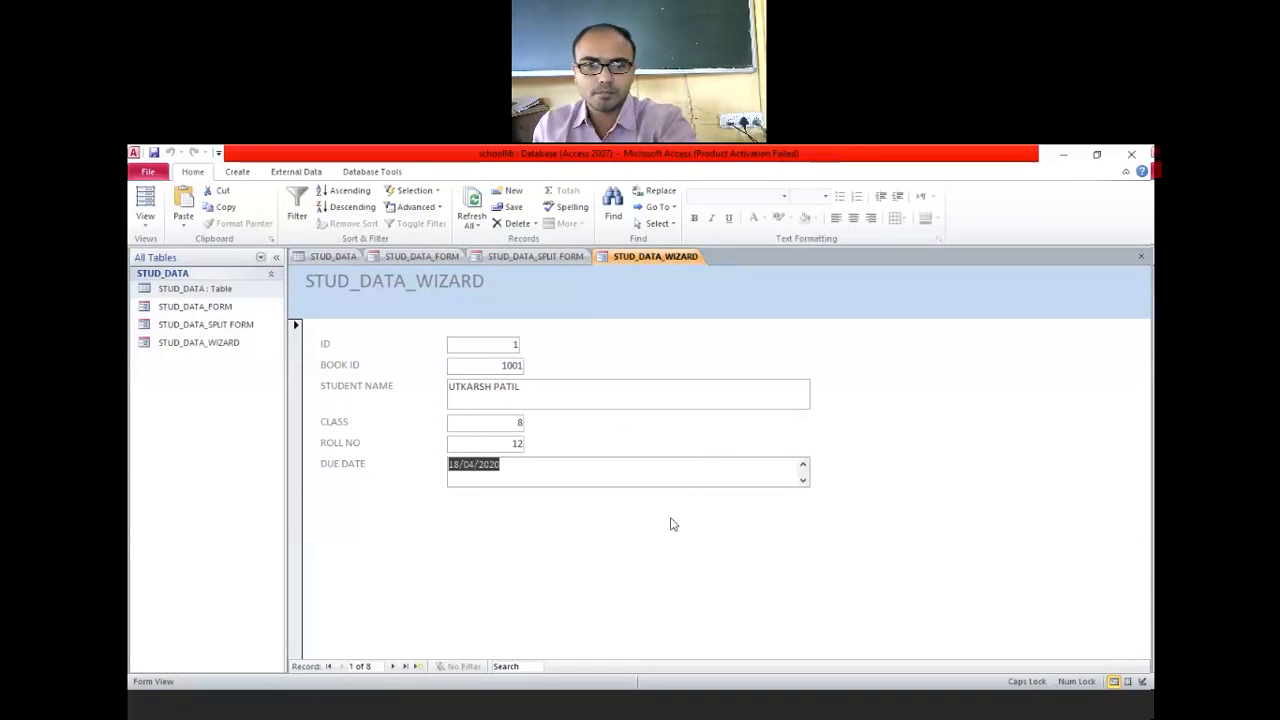
{"action": "left_click", "coordinate": [150, 172]}
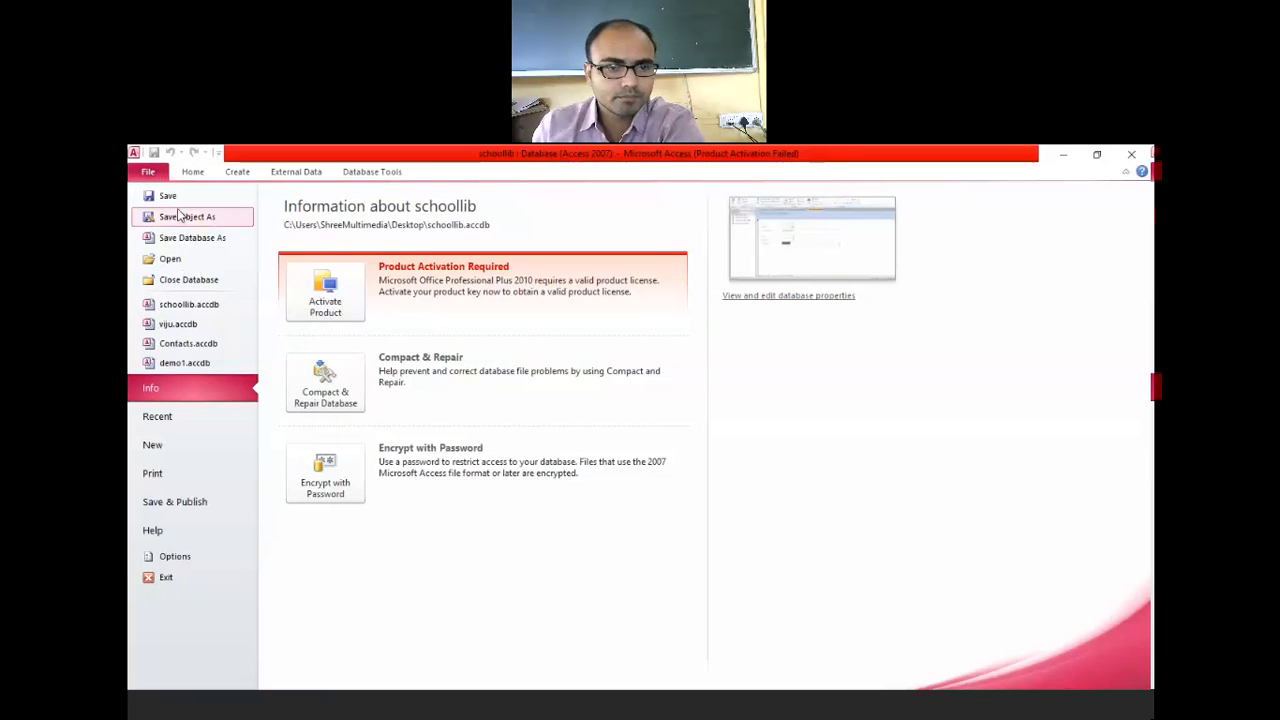
{"action": "left_click", "coordinate": [173, 198]}
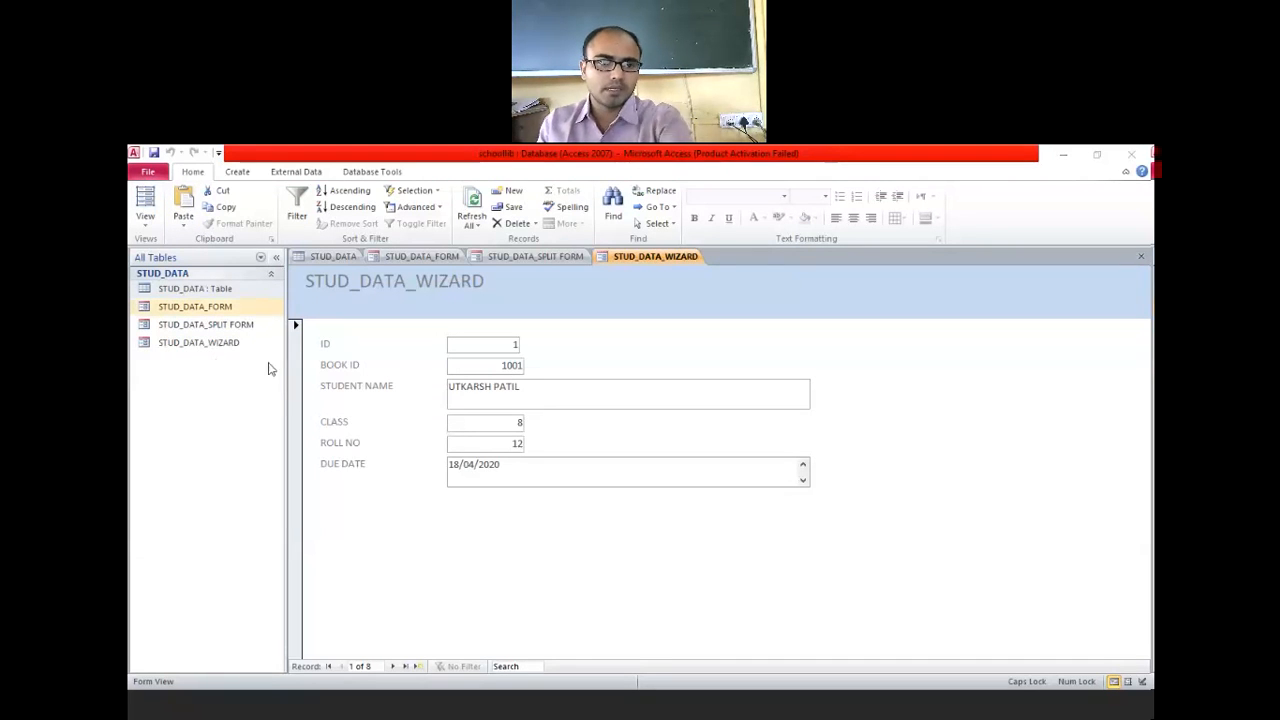
Open the split form, wizard form, STUD_DATA_FORM and STUD_DATA table from the navigation pane
{"action": "left_click", "coordinate": [239, 291]}
{"action": "left_click", "coordinate": [240, 306]}
{"action": "left_click", "coordinate": [257, 327]}
{"action": "left_click", "coordinate": [239, 343]}
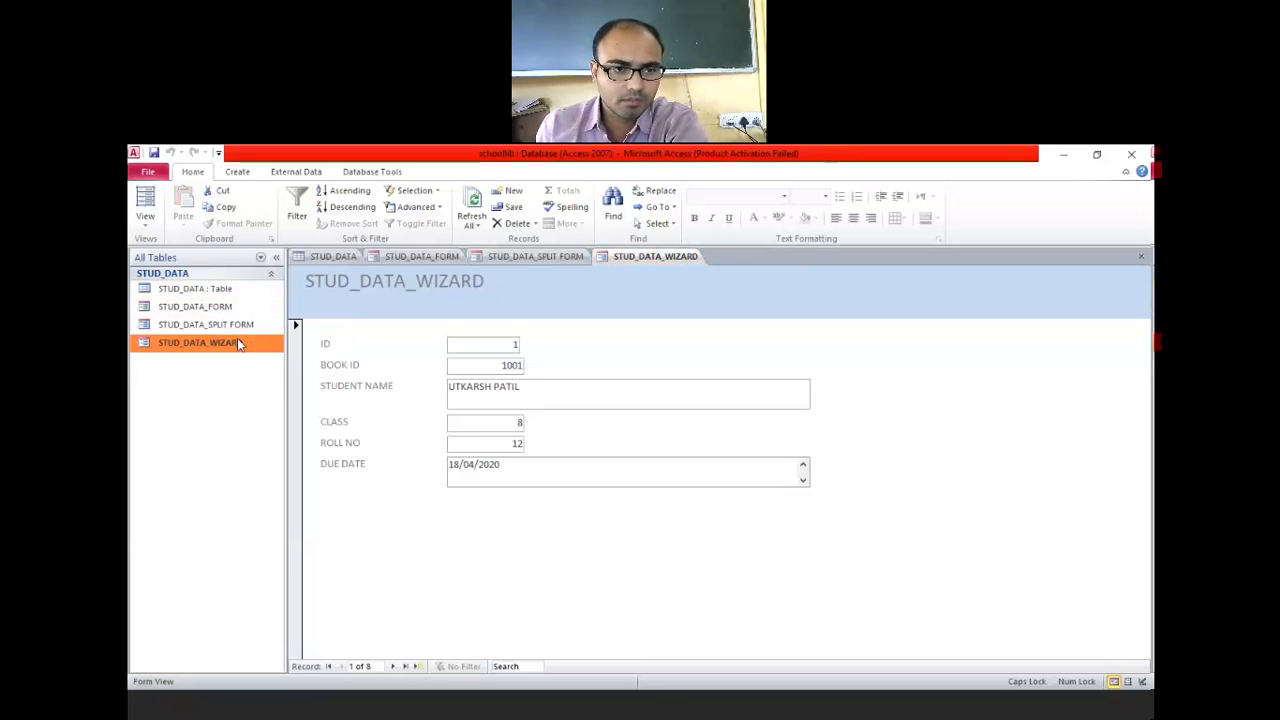
{"action": "double_click", "coordinate": [238, 329]}
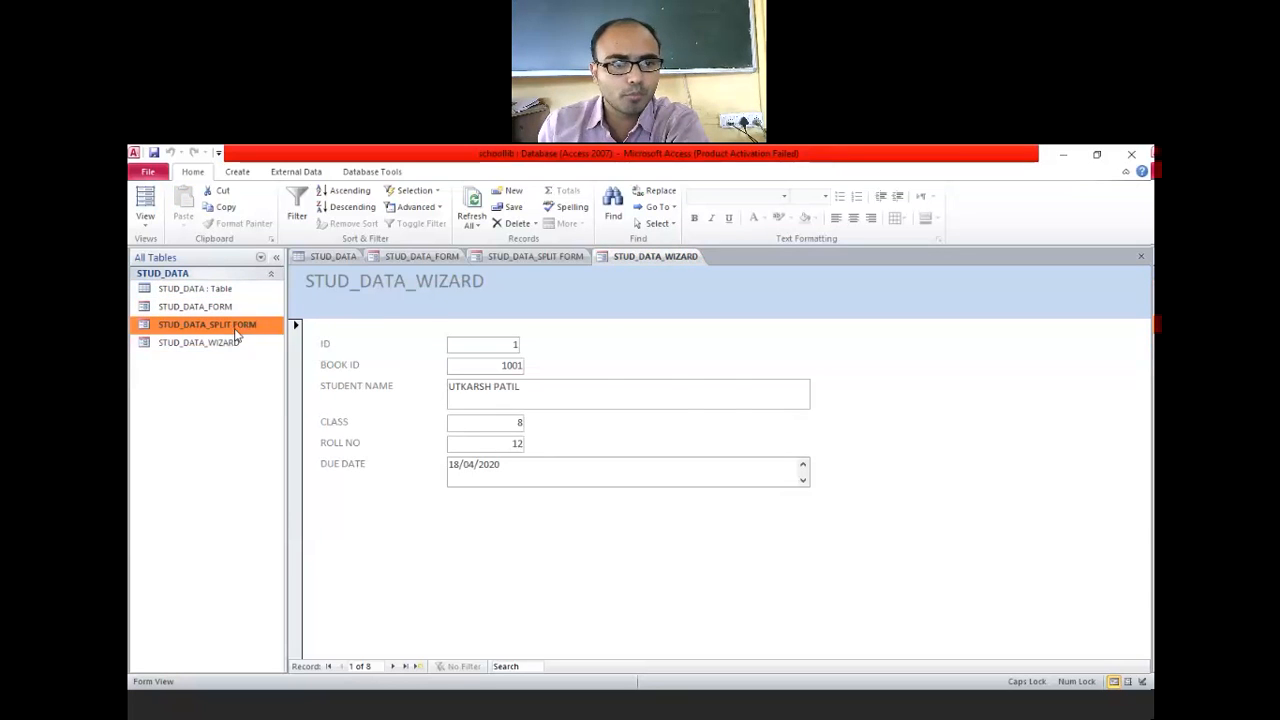
{"action": "double_click", "coordinate": [240, 342]}
{"action": "double_click", "coordinate": [215, 306]}
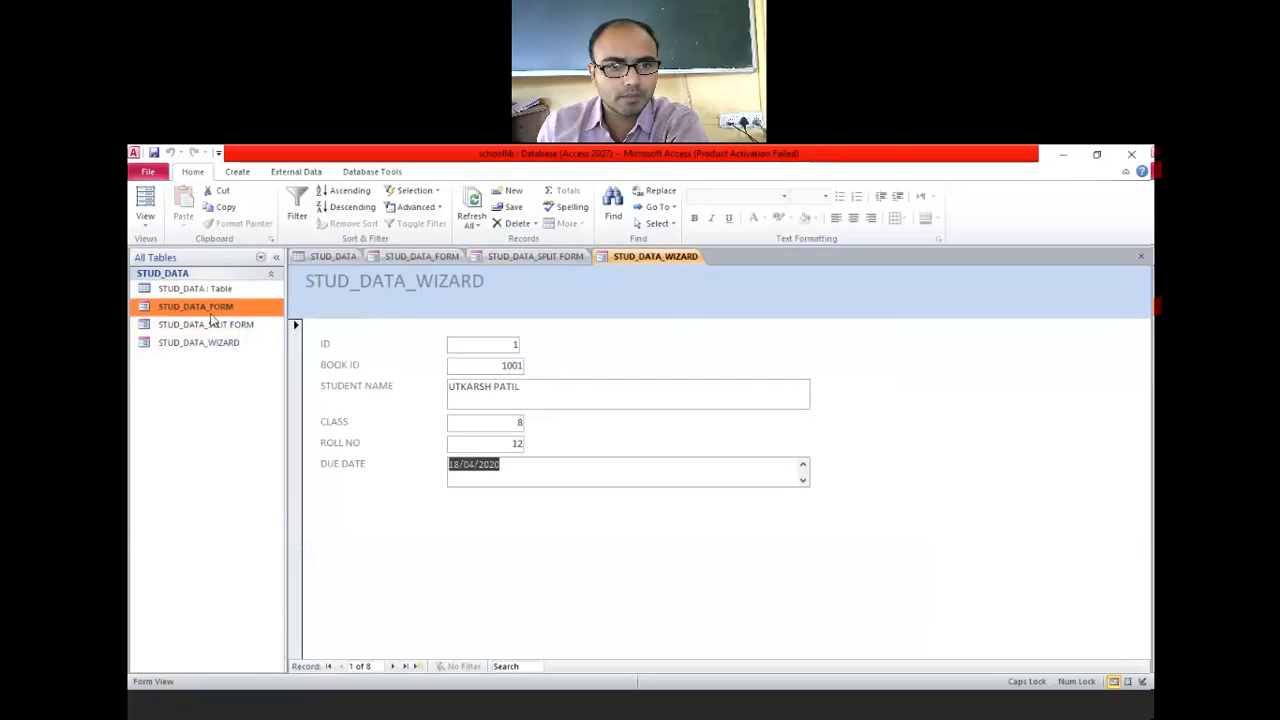
{"action": "double_click", "coordinate": [218, 290]}
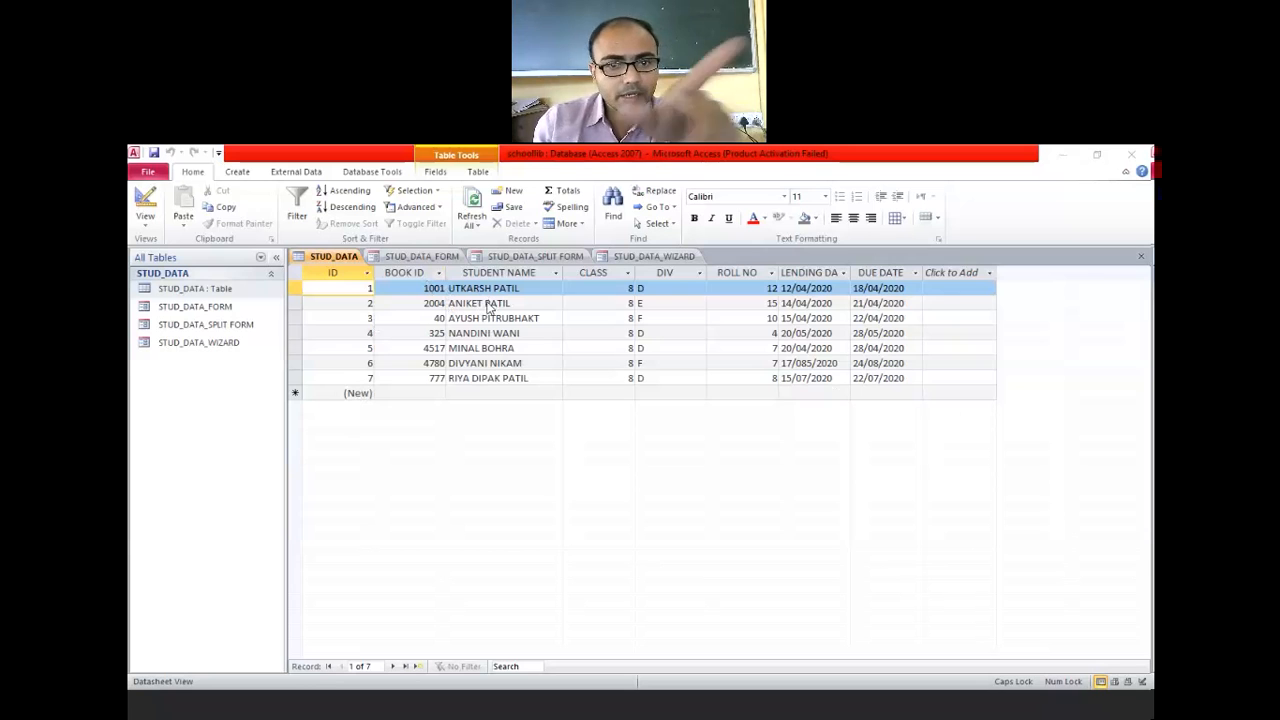
Compare the STUD_DATA records with the wizard form, then bring up the textbook PDF
{"action": "left_click", "coordinate": [632, 257]}
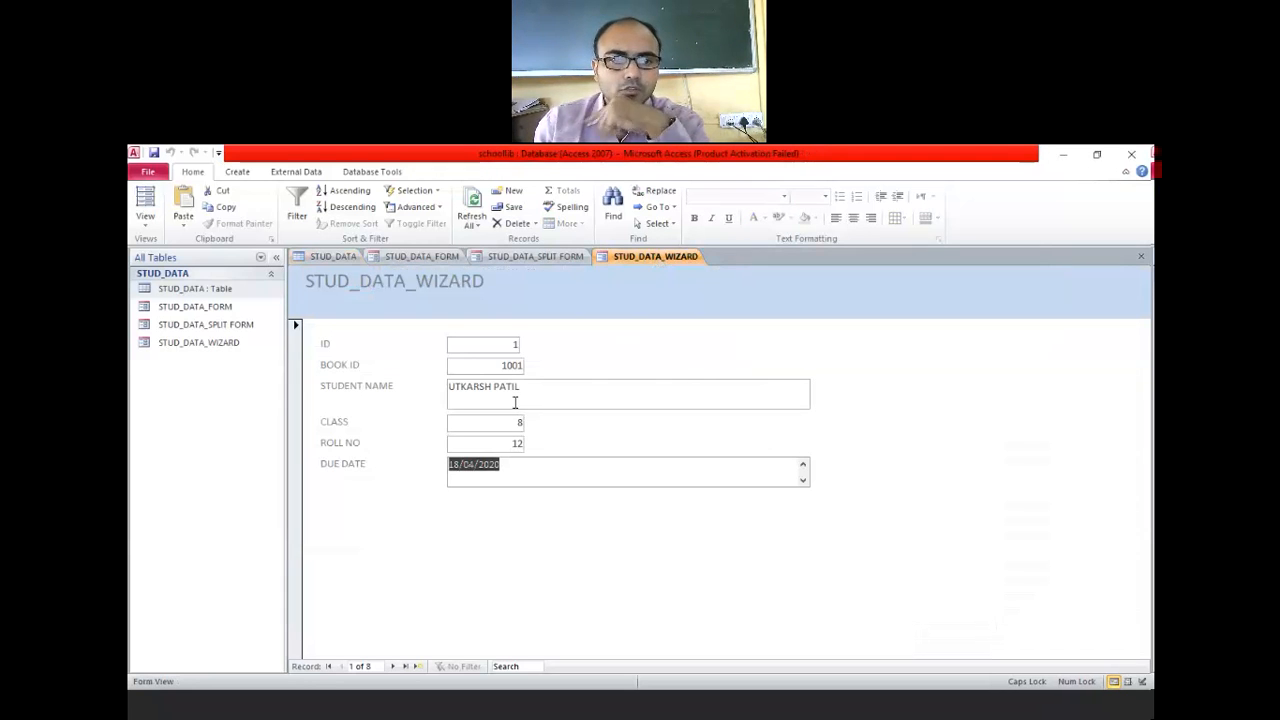
{"action": "left_click", "coordinate": [333, 262]}
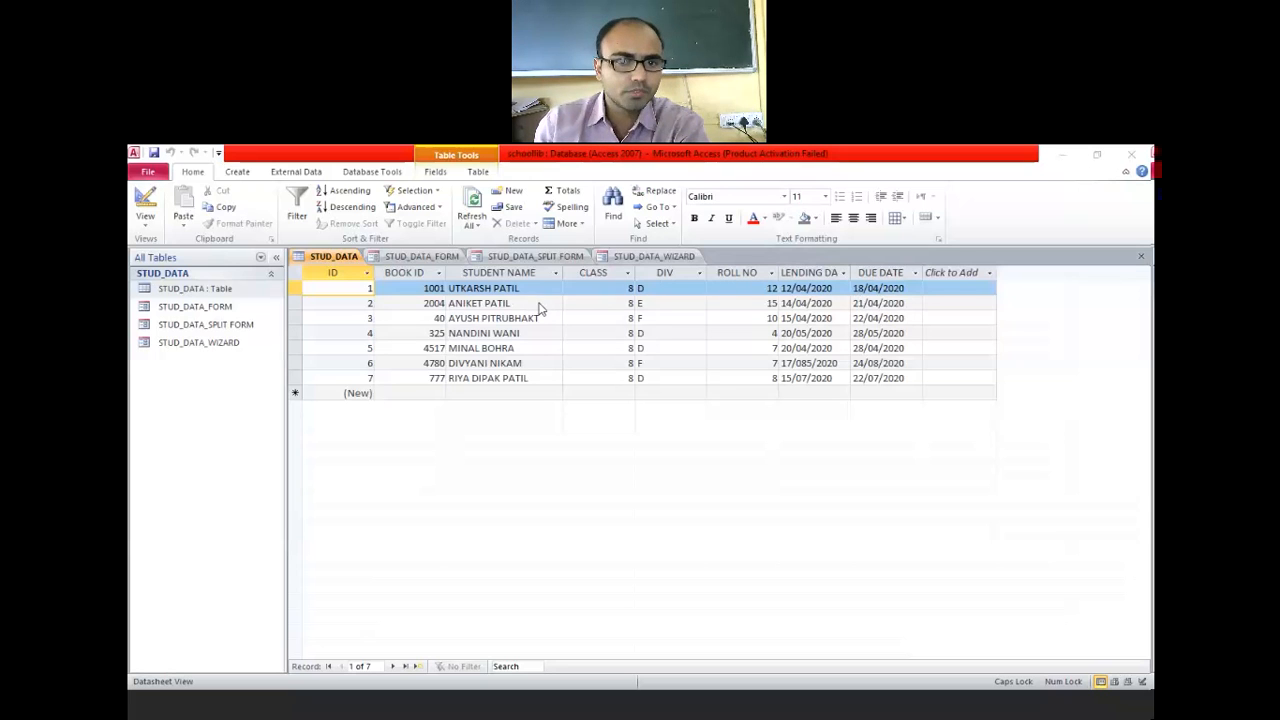
{"action": "left_click", "coordinate": [640, 258]}
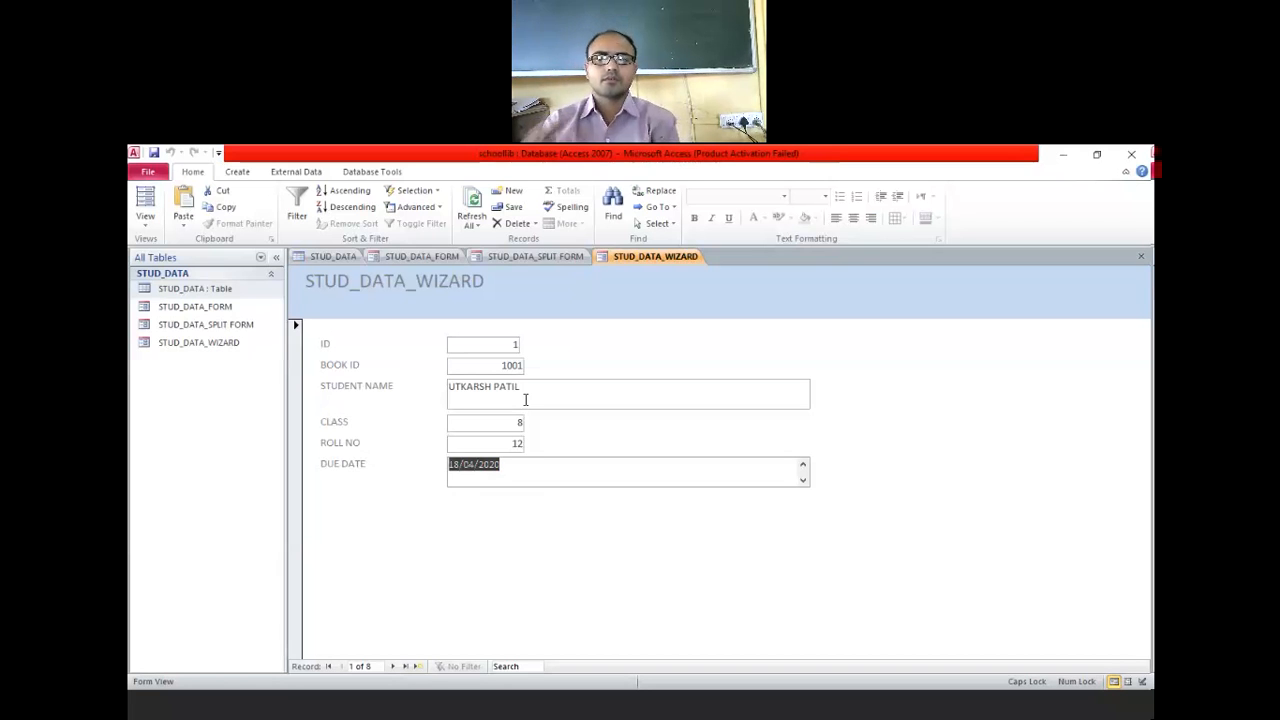
{"action": "left_click", "coordinate": [805, 317]}
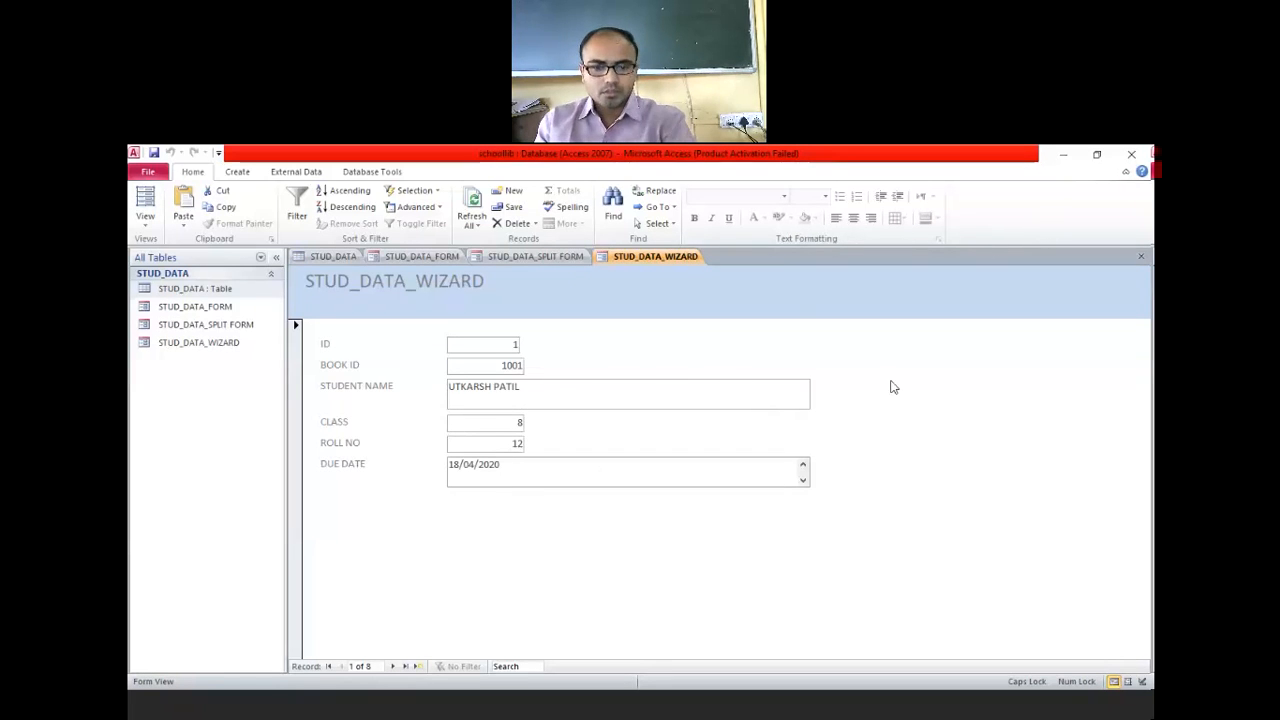
{"action": "left_click", "coordinate": [601, 710]}
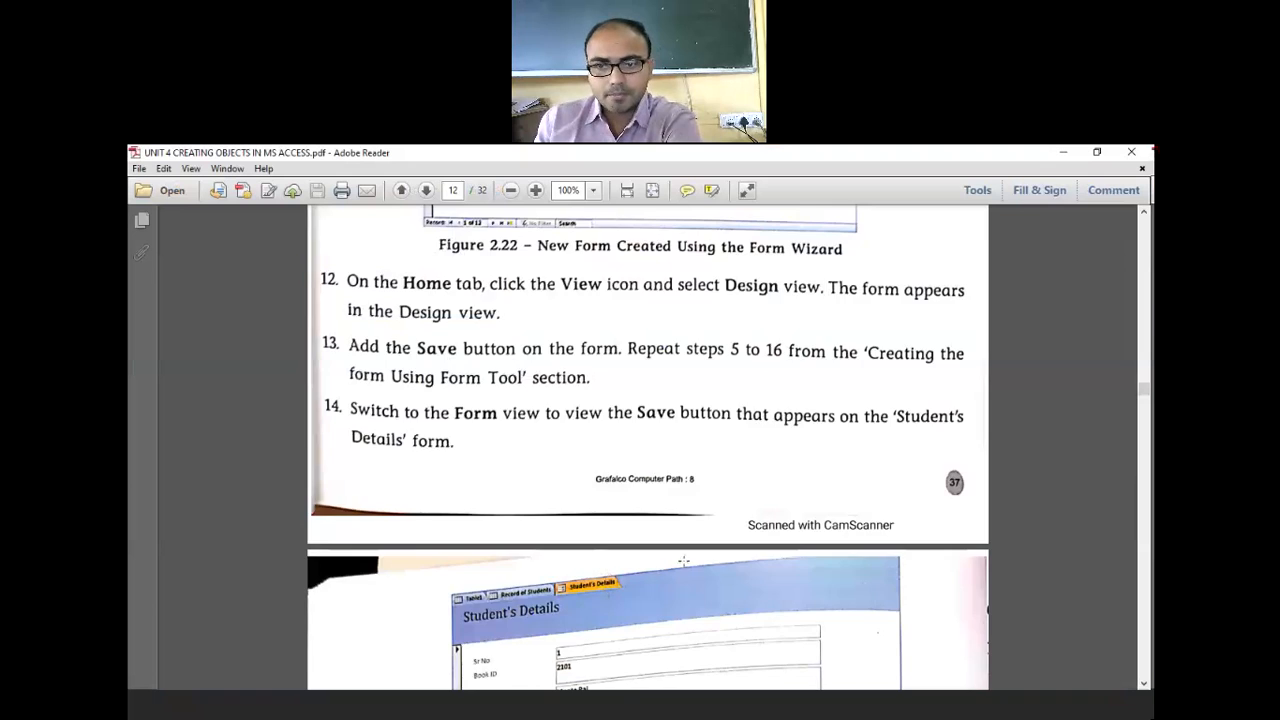
Read the PDF's Save-button steps down to Figure 2.23 on page 13, then return to Access
{"action": "scroll", "coordinate": [684, 562], "scroll_direction": "up", "scroll_amount": 3}
{"action": "scroll", "coordinate": [710, 403], "scroll_direction": "down", "scroll_amount": 3}
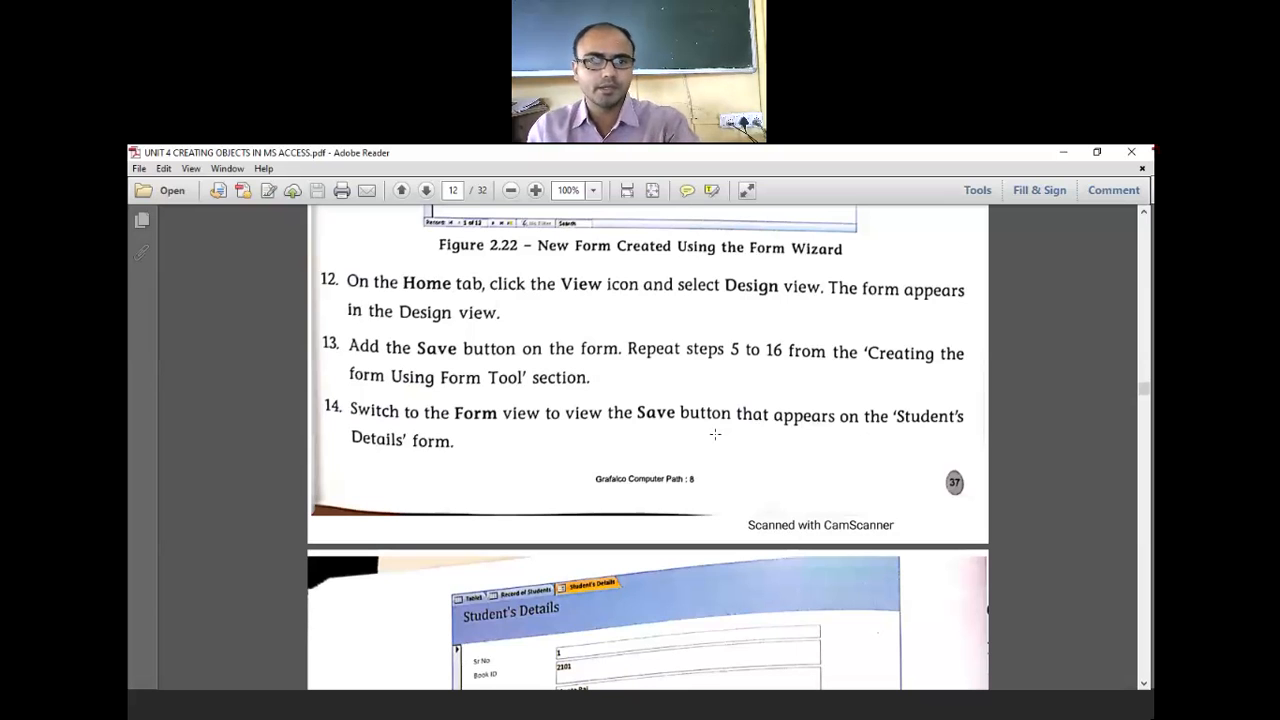
{"action": "scroll", "coordinate": [704, 393], "scroll_direction": "up", "scroll_amount": 2}
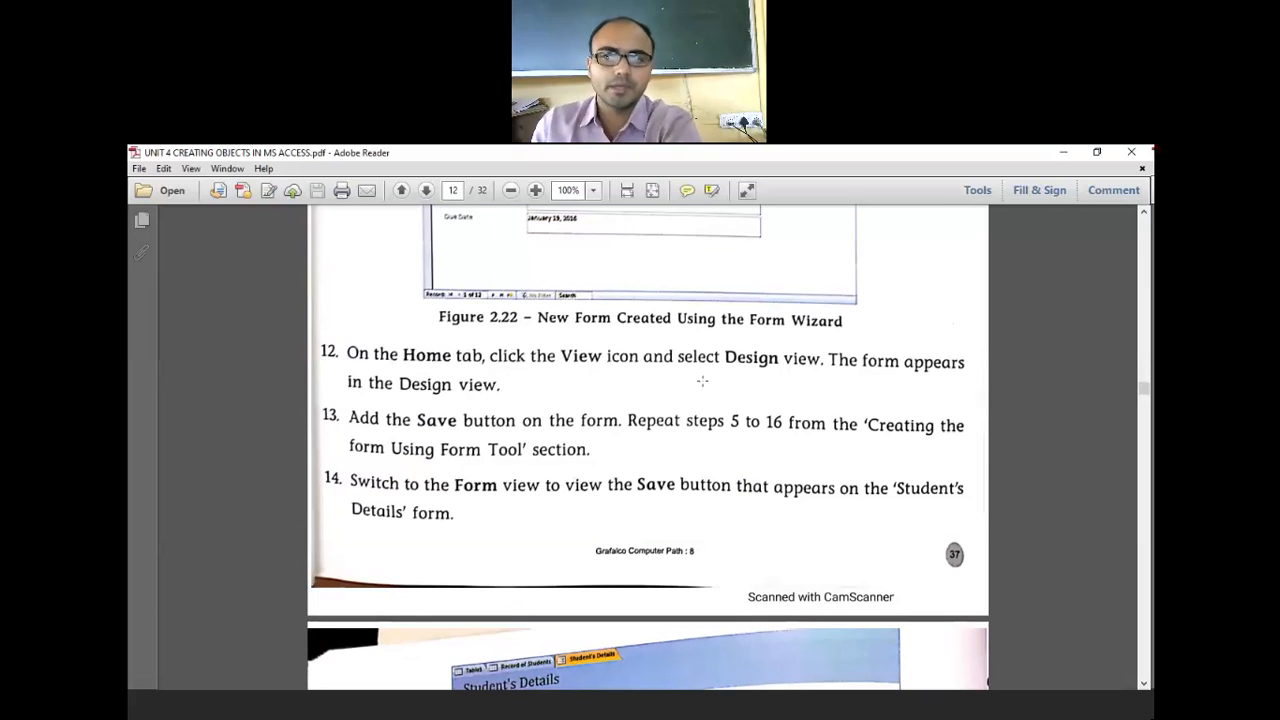
{"action": "left_click", "coordinate": [1072, 267]}
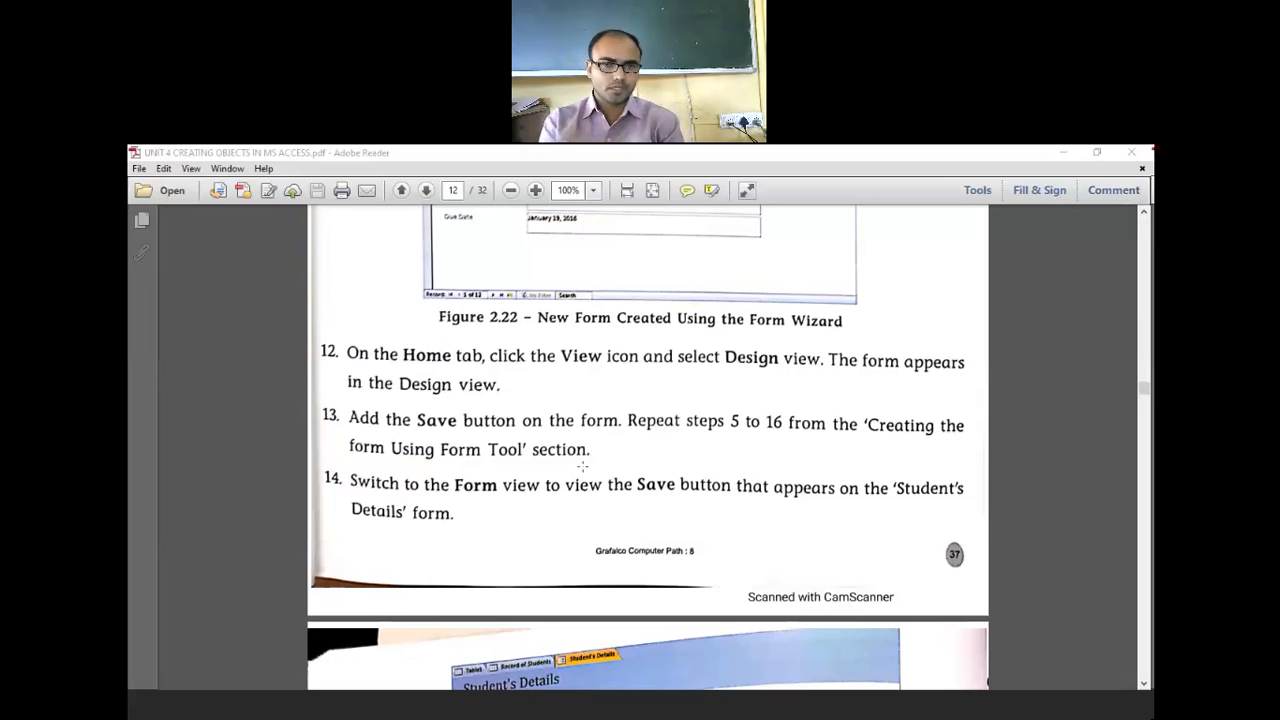
{"action": "scroll", "coordinate": [483, 356], "scroll_direction": "up", "scroll_amount": 3}
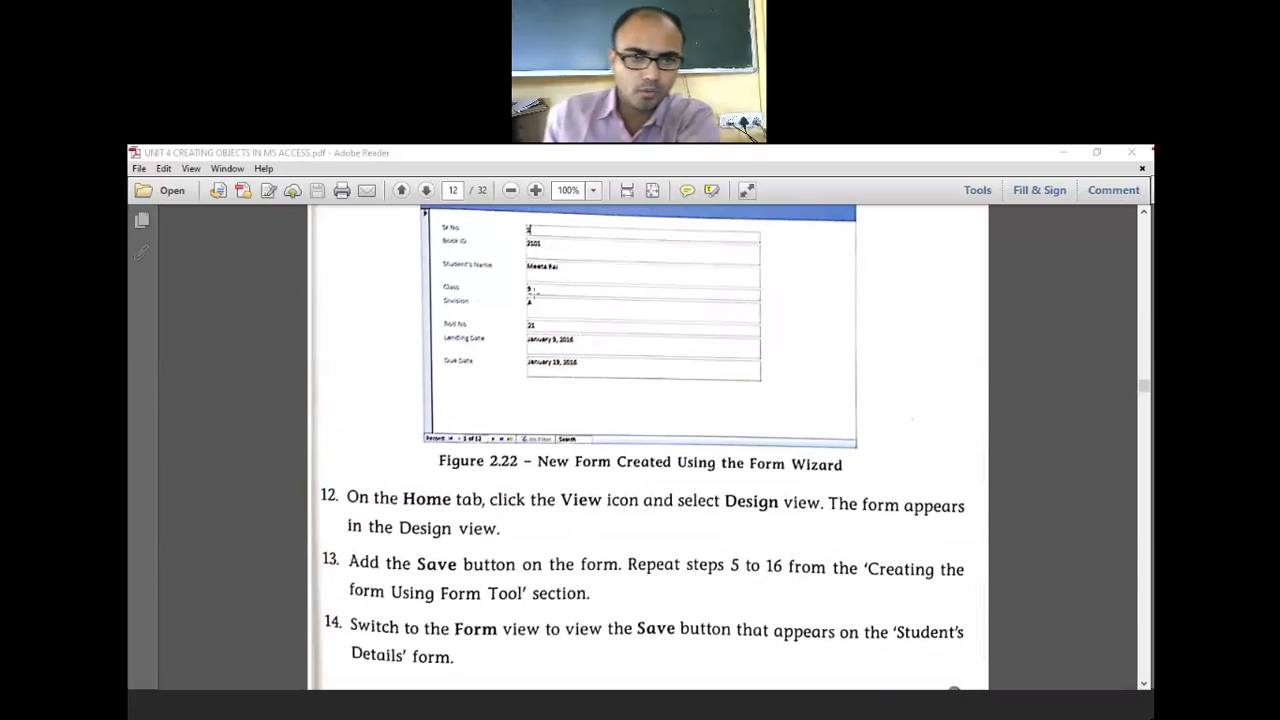
{"action": "left_click_drag", "start_coordinate": [434, 226], "coordinate": [775, 406]}
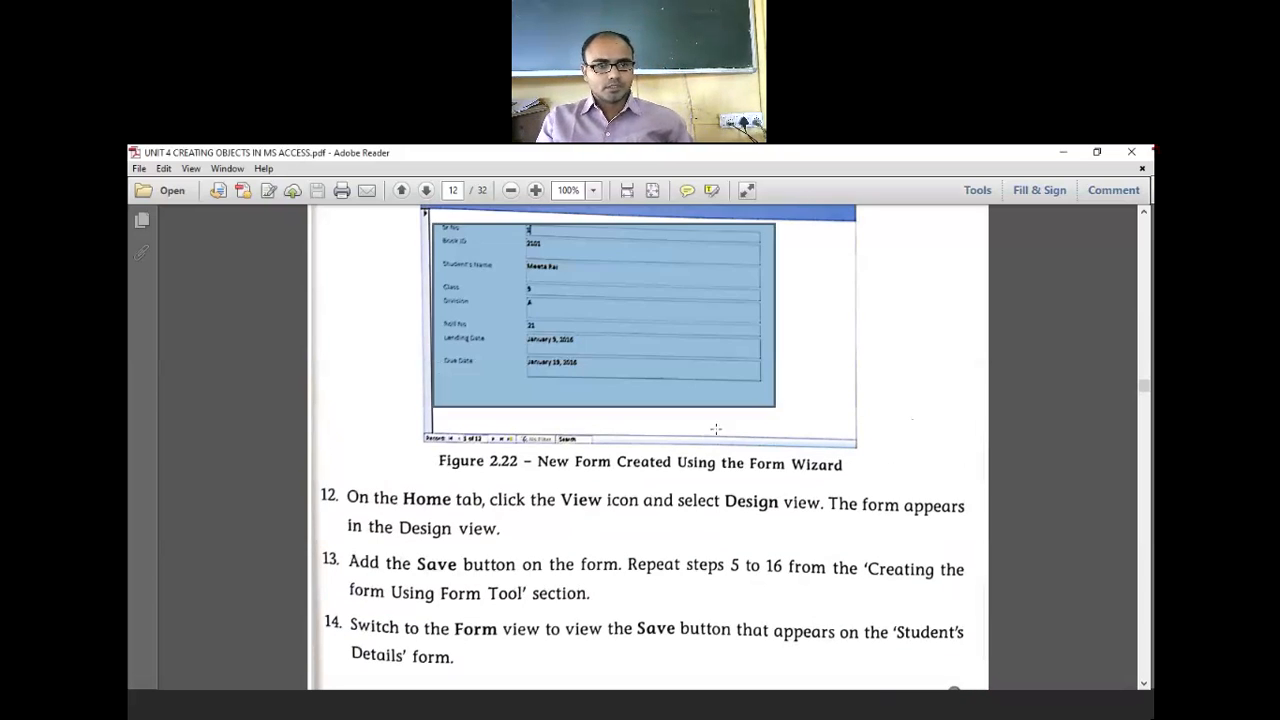
{"action": "scroll", "coordinate": [563, 399], "scroll_direction": "down", "scroll_amount": 4}
{"action": "left_click", "coordinate": [432, 364]}
{"action": "left_click", "coordinate": [455, 356]}
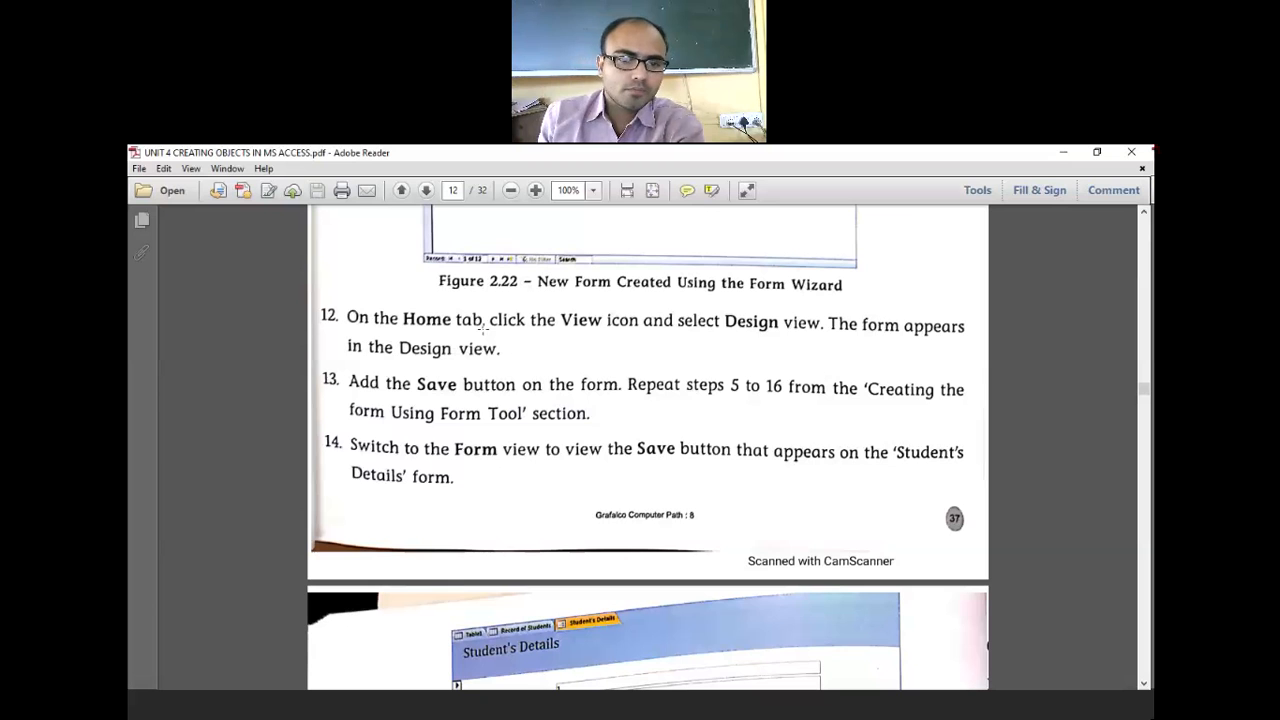
{"action": "scroll", "coordinate": [503, 338], "scroll_direction": "down", "scroll_amount": 9}
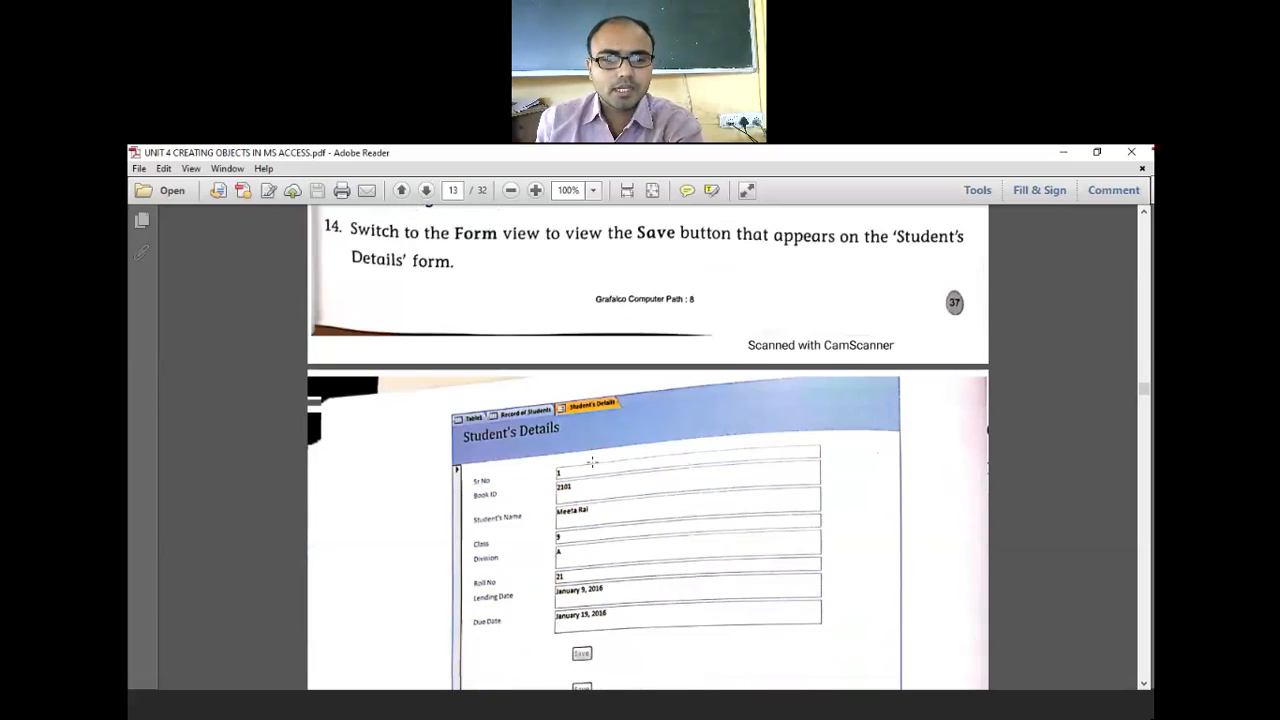
{"action": "left_click", "coordinate": [619, 716]}
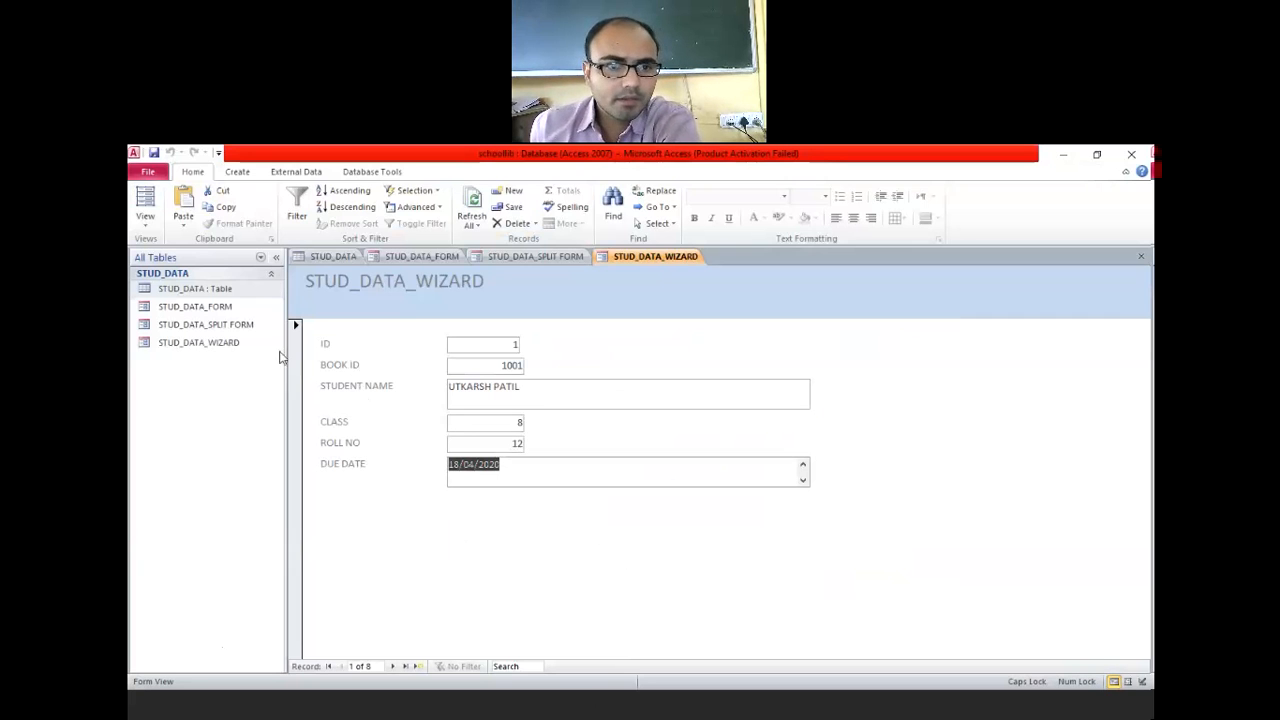
Switch the wizard form to Design View and make the Detail section taller
{"action": "left_click", "coordinate": [145, 217]}
{"action": "left_click", "coordinate": [189, 312]}
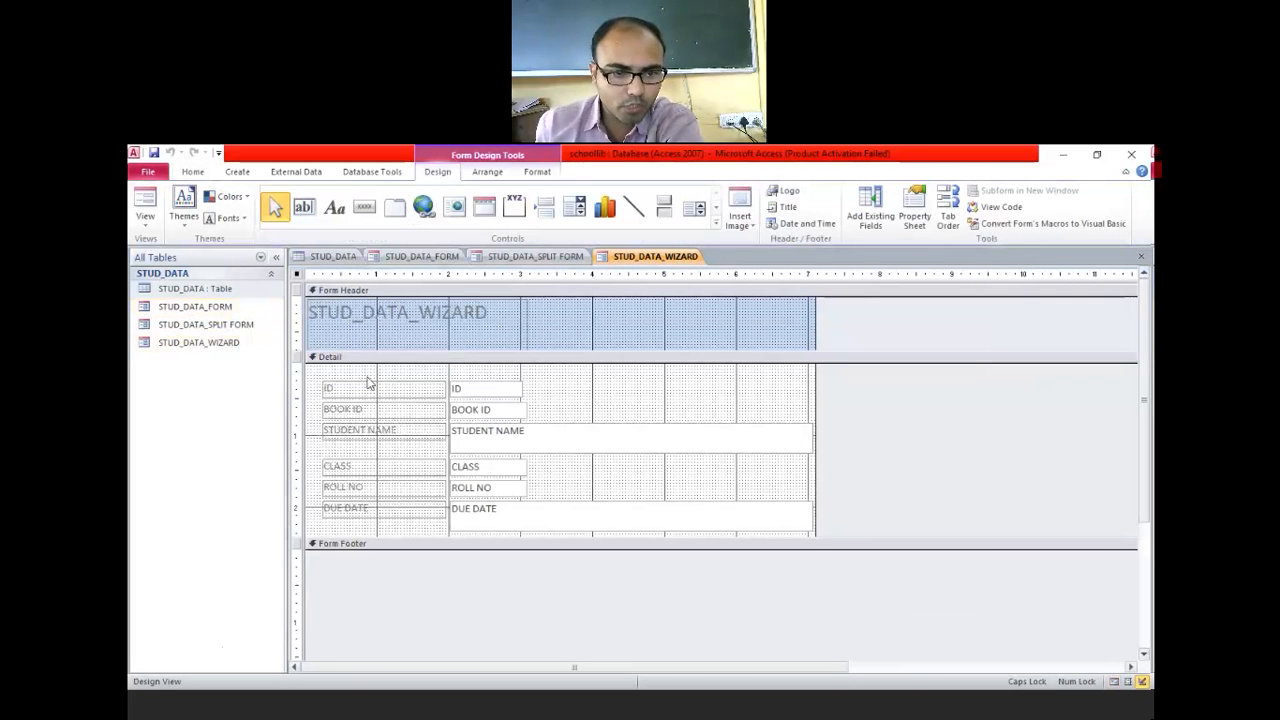
{"action": "left_click_drag", "start_coordinate": [449, 537], "coordinate": [436, 610]}
{"action": "left_click", "coordinate": [393, 564]}
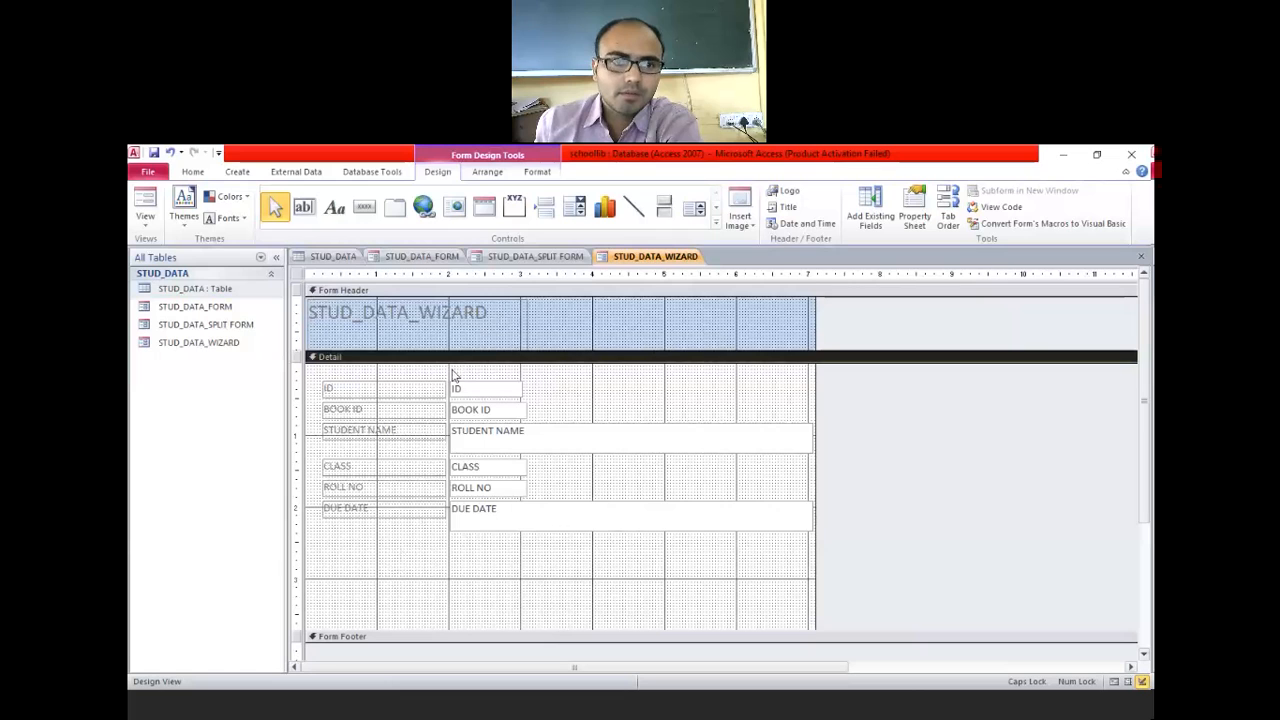
Draw a text-labelled Go To Next Record button below the DUE DATE field
{"action": "left_click", "coordinate": [364, 207]}
{"action": "left_click_drag", "start_coordinate": [337, 558], "coordinate": [460, 582]}
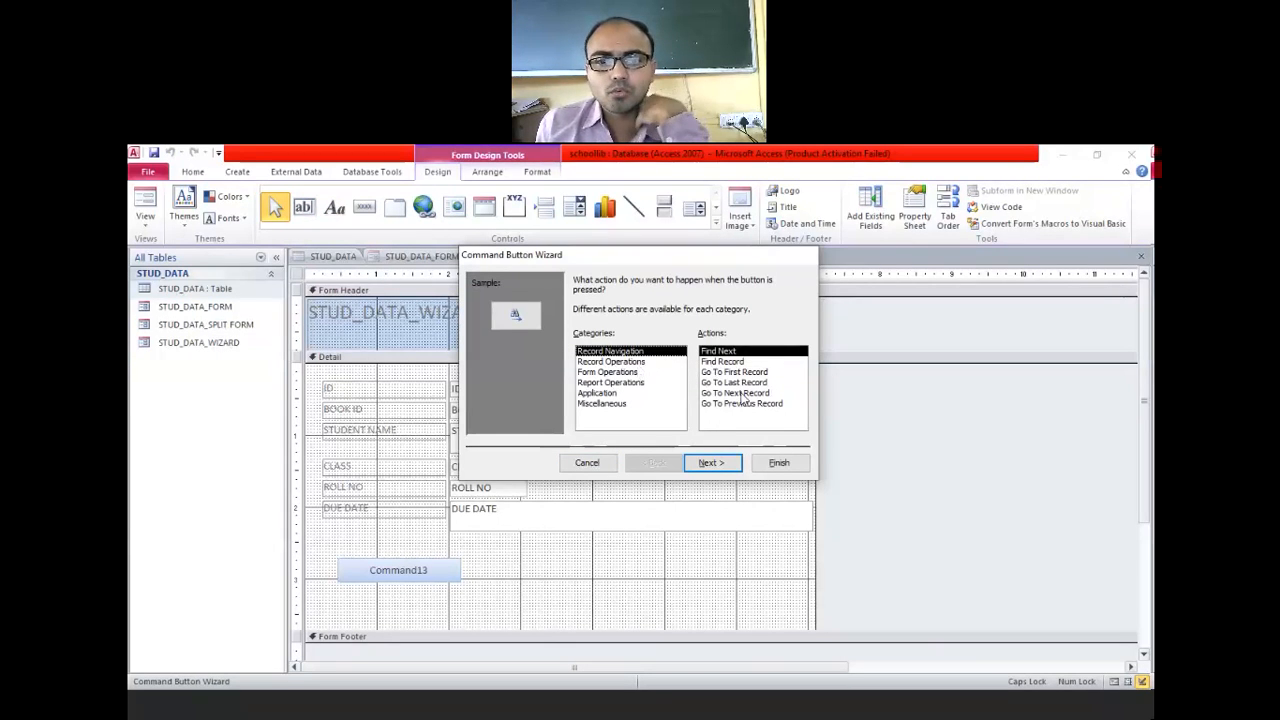
{"action": "left_click", "coordinate": [738, 394]}
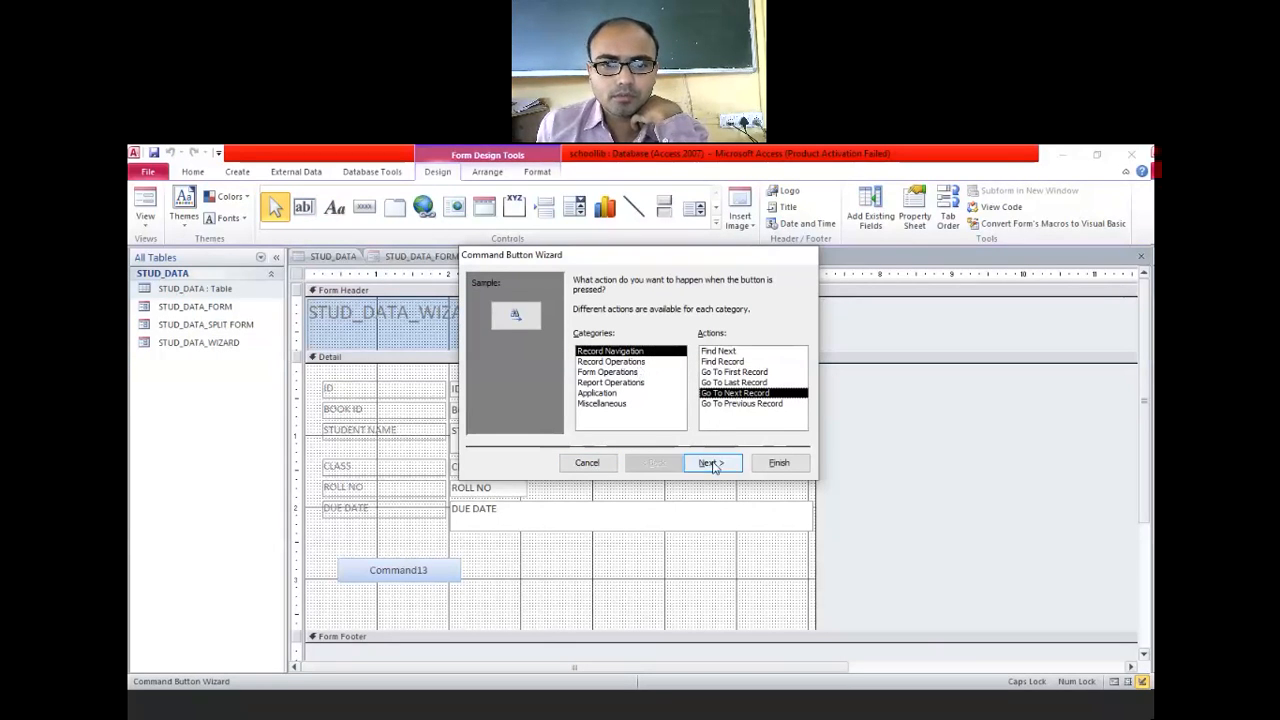
{"action": "left_click", "coordinate": [710, 463]}
{"action": "left_click", "coordinate": [596, 341]}
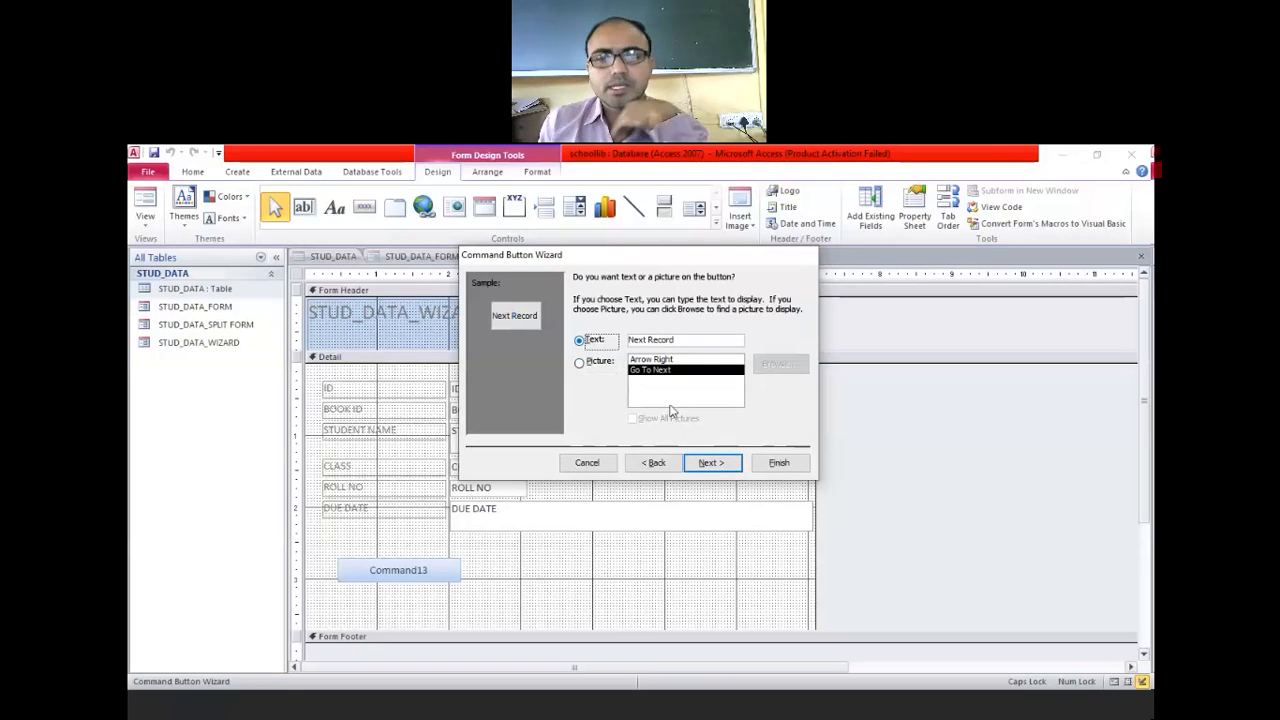
{"action": "left_click", "coordinate": [712, 463]}
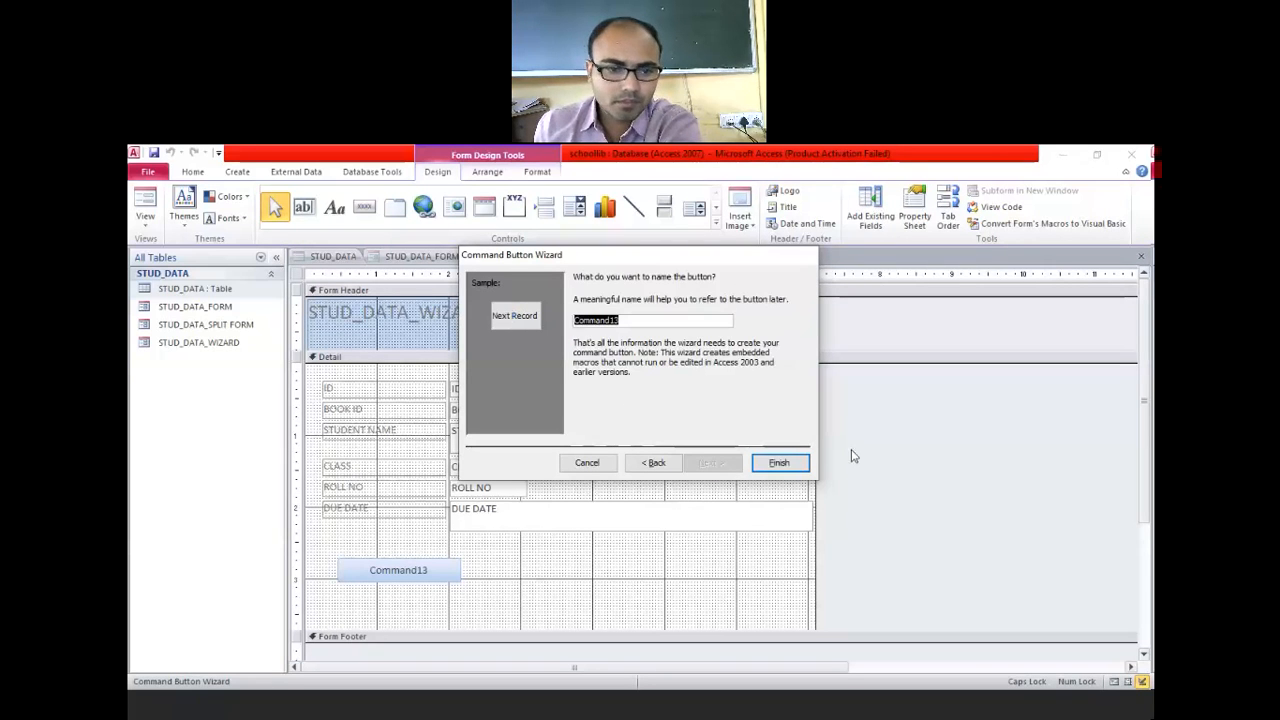
{"action": "left_click", "coordinate": [779, 462]}
{"action": "left_click", "coordinate": [387, 353]}
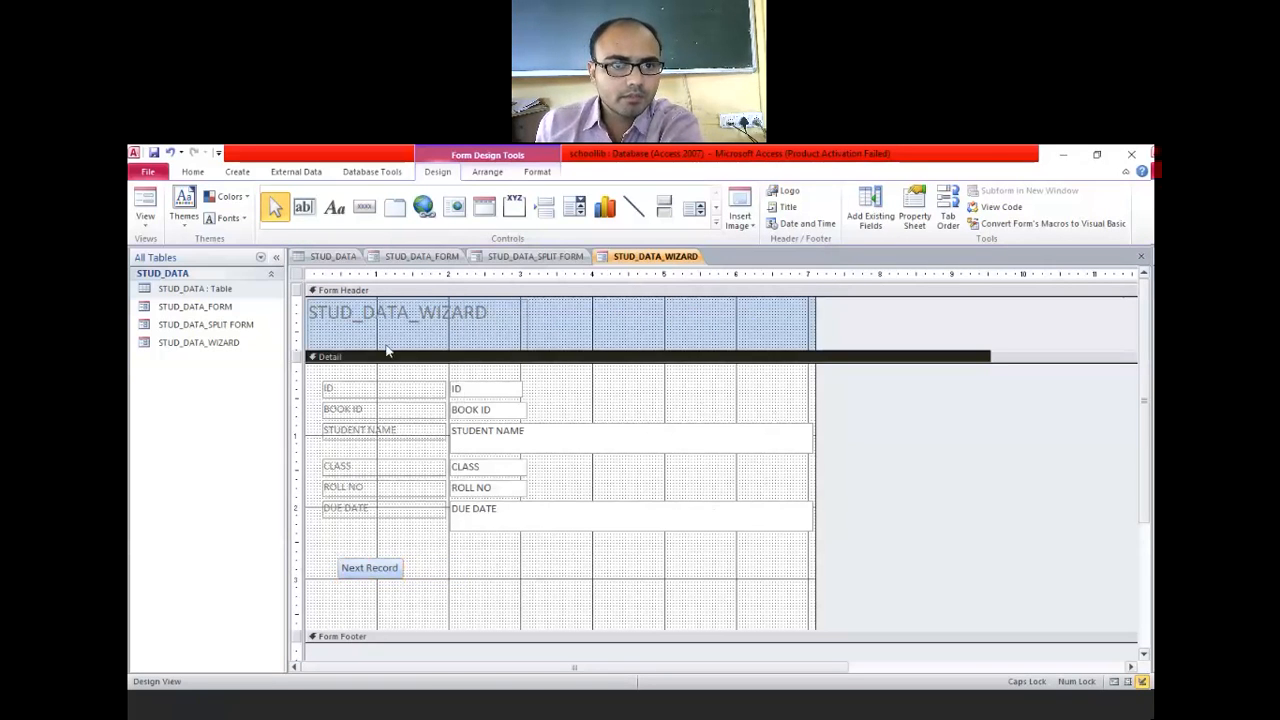
Add a text-labelled Go To Previous Record button right of Next Record
{"action": "left_click", "coordinate": [364, 207]}
{"action": "left_click_drag", "start_coordinate": [430, 563], "coordinate": [541, 584]}
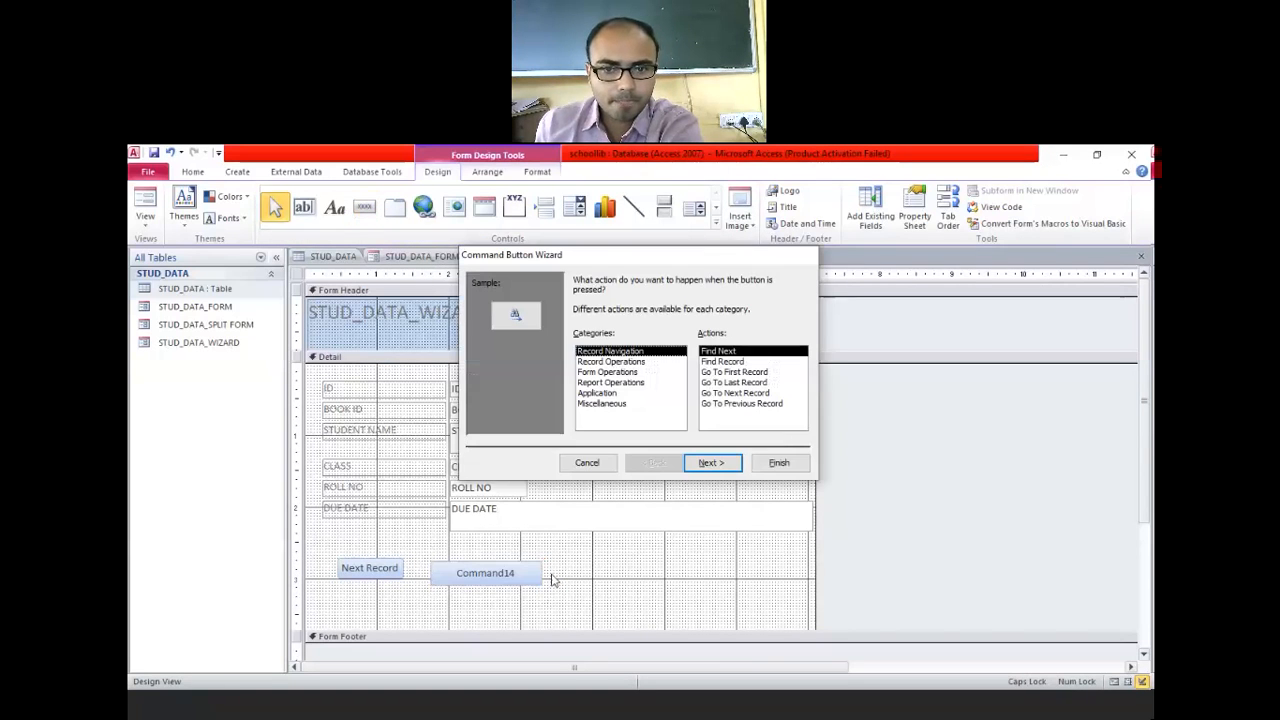
{"action": "left_click", "coordinate": [744, 383]}
{"action": "left_click", "coordinate": [737, 404]}
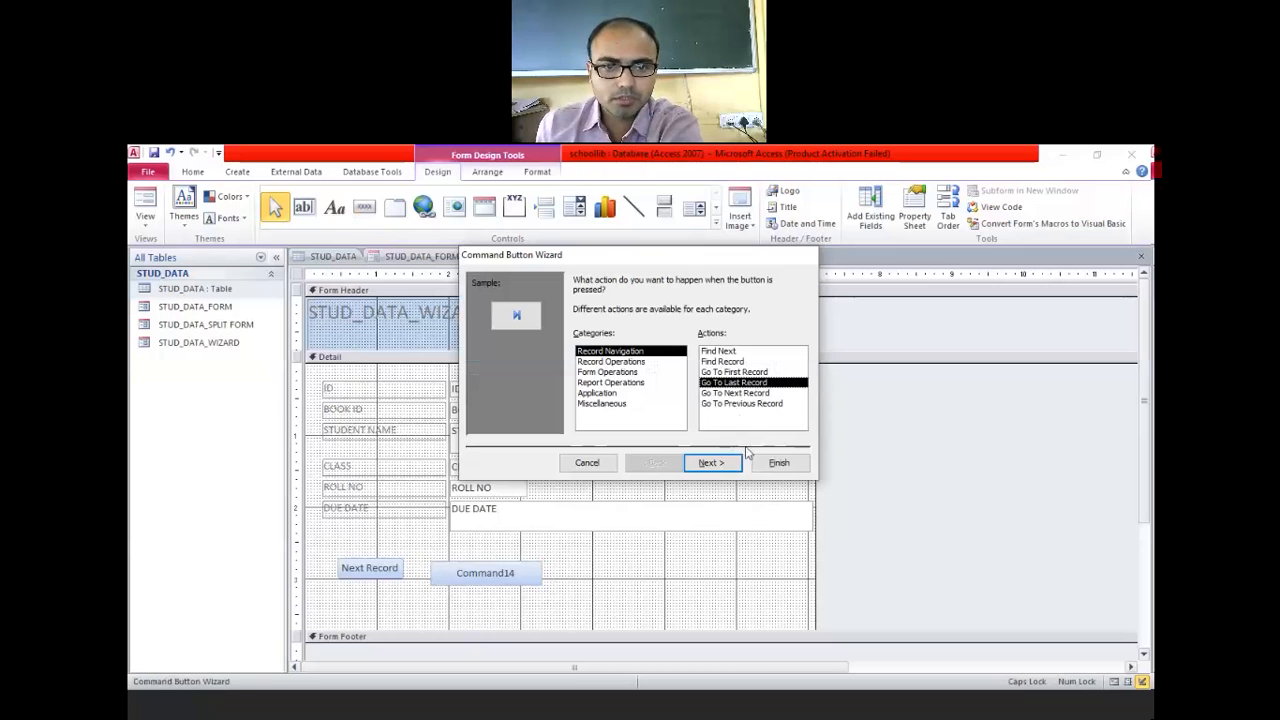
{"action": "left_click", "coordinate": [709, 462]}
{"action": "left_click", "coordinate": [581, 341]}
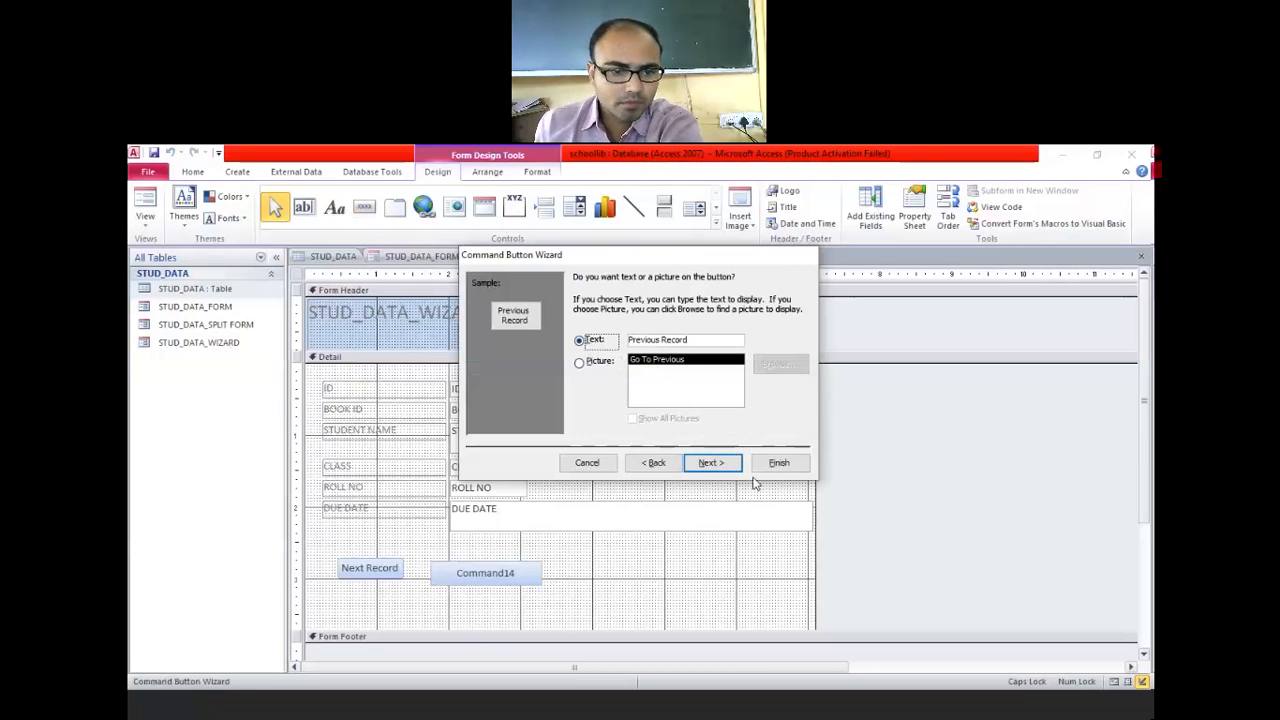
{"action": "left_click", "coordinate": [712, 462]}
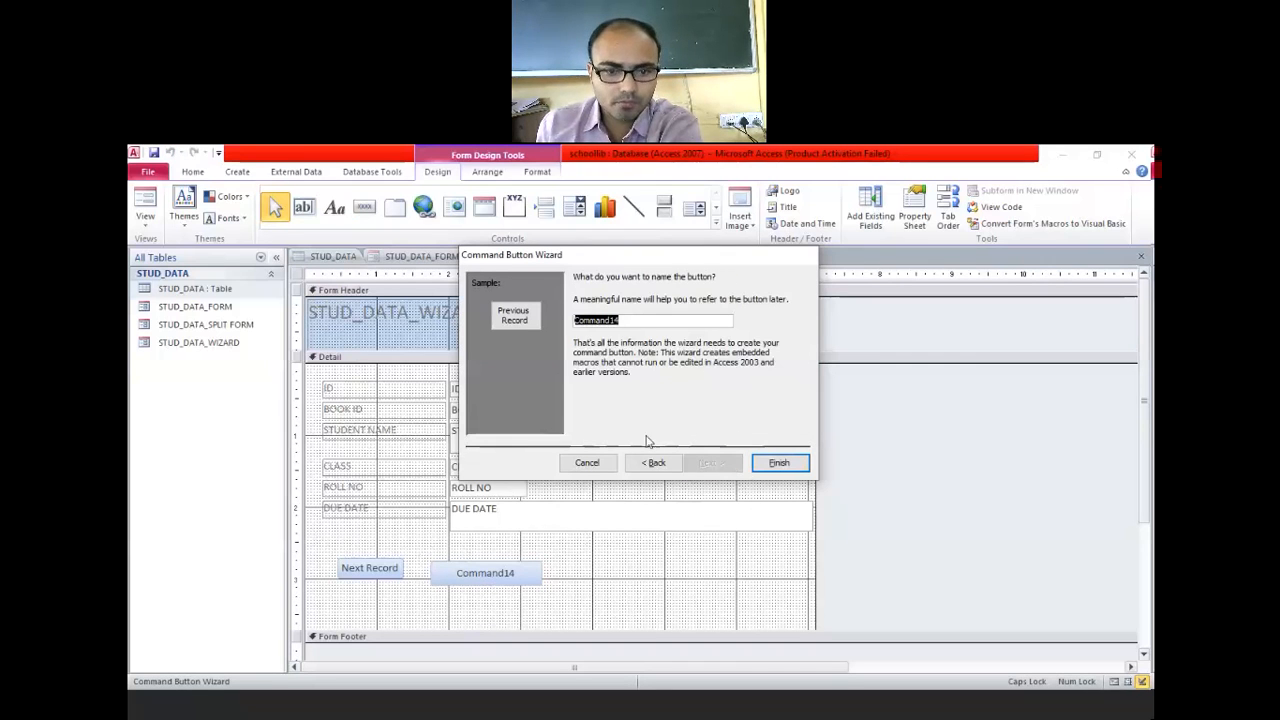
{"action": "left_click", "coordinate": [798, 466]}
{"action": "left_click", "coordinate": [543, 568]}
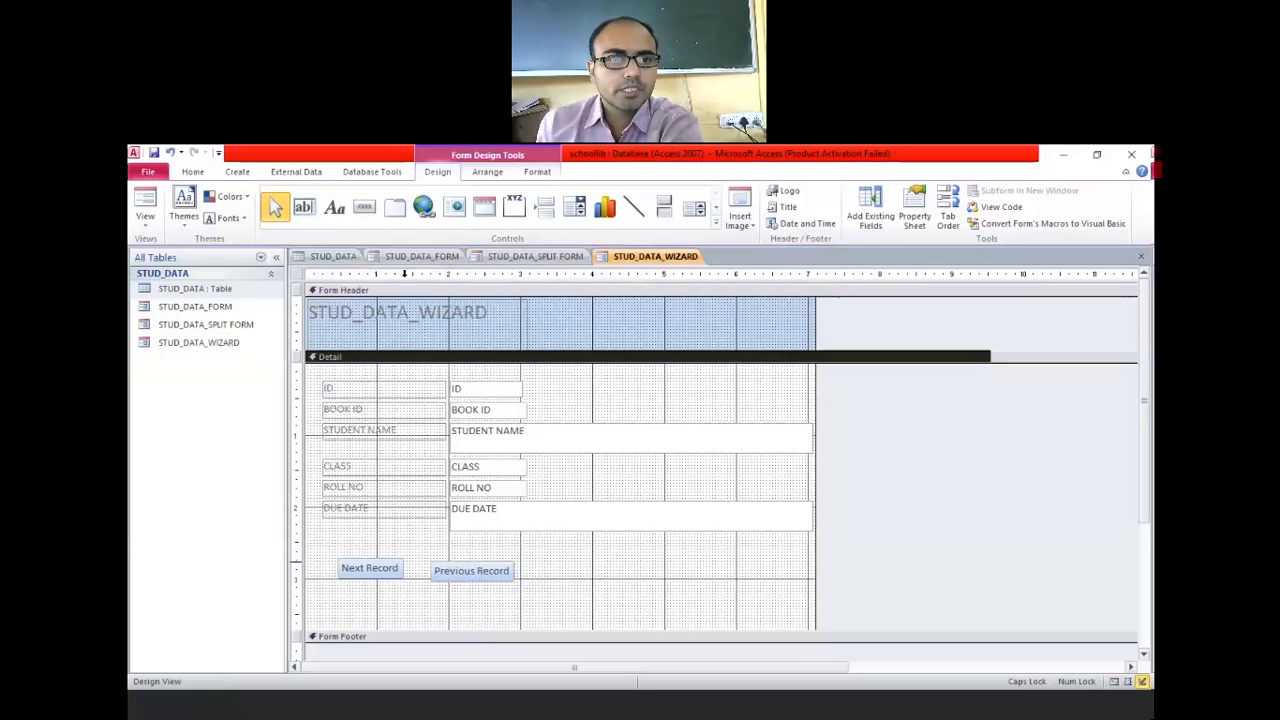
Draw a third button set to Record Operations > Save Record with a text label
{"action": "left_click", "coordinate": [364, 207]}
{"action": "mouse_move", "coordinate": [534, 558]}
{"action": "left_mouse_down"}
{"action": "mouse_move", "coordinate": [623, 606]}
{"action": "mouse_move", "coordinate": [645, 586]}
{"action": "left_mouse_up"}
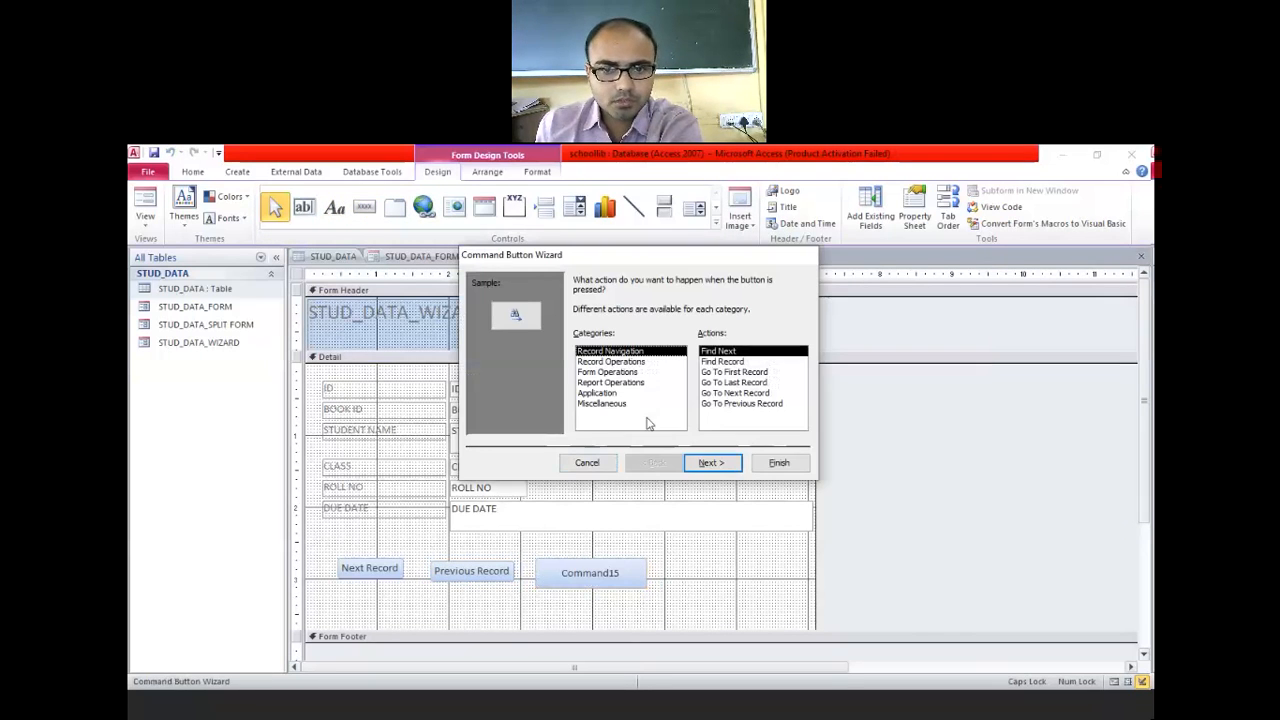
{"action": "left_click", "coordinate": [632, 362]}
{"action": "left_click", "coordinate": [720, 393]}
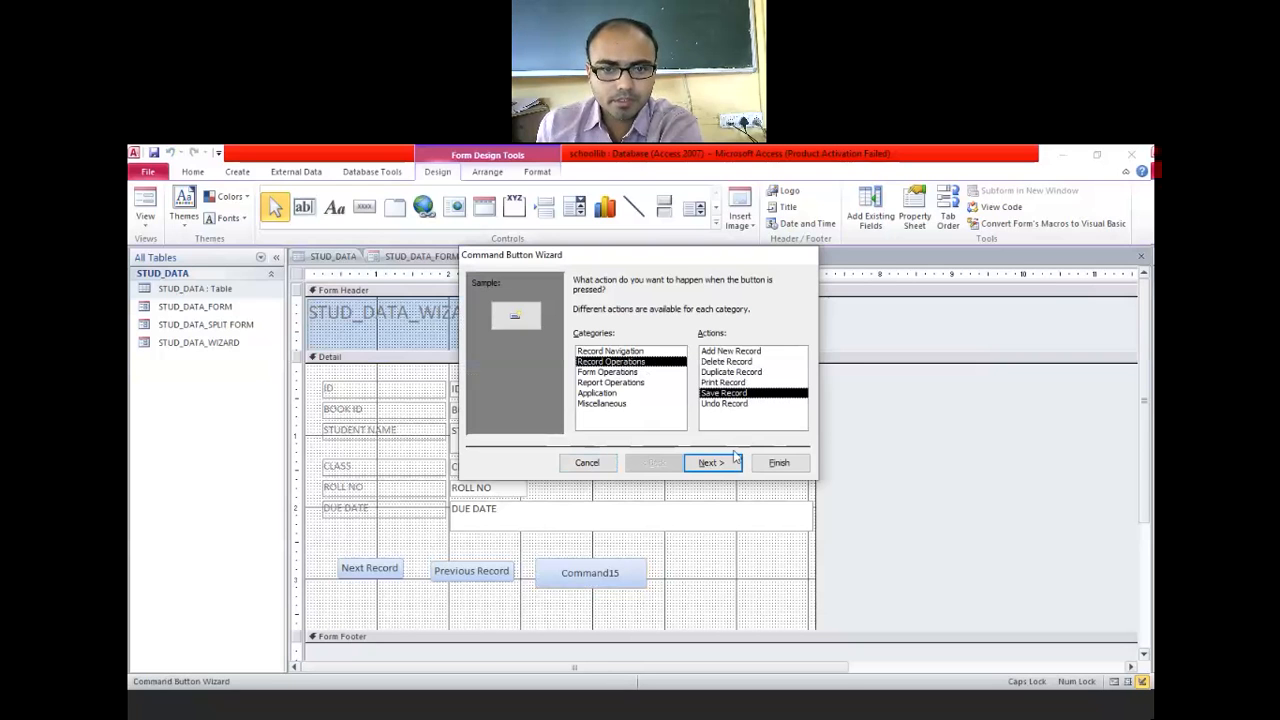
{"action": "left_click", "coordinate": [725, 461]}
{"action": "left_click", "coordinate": [595, 341]}
{"action": "left_click", "coordinate": [712, 462]}
Complete the Save Record button and add an Add New Record button beside it
{"action": "left_click", "coordinate": [780, 462]}
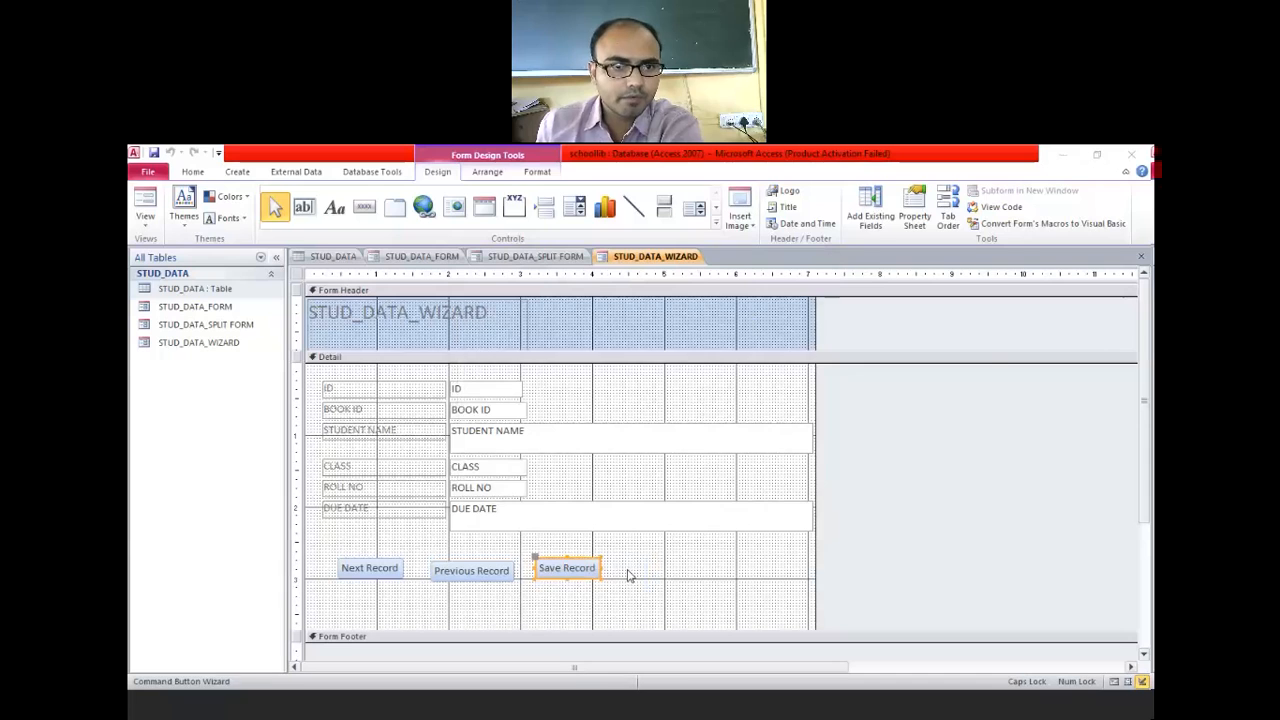
{"action": "left_click", "coordinate": [360, 212]}
{"action": "left_click_drag", "start_coordinate": [628, 565], "coordinate": [746, 598]}
{"action": "left_click", "coordinate": [610, 361]}
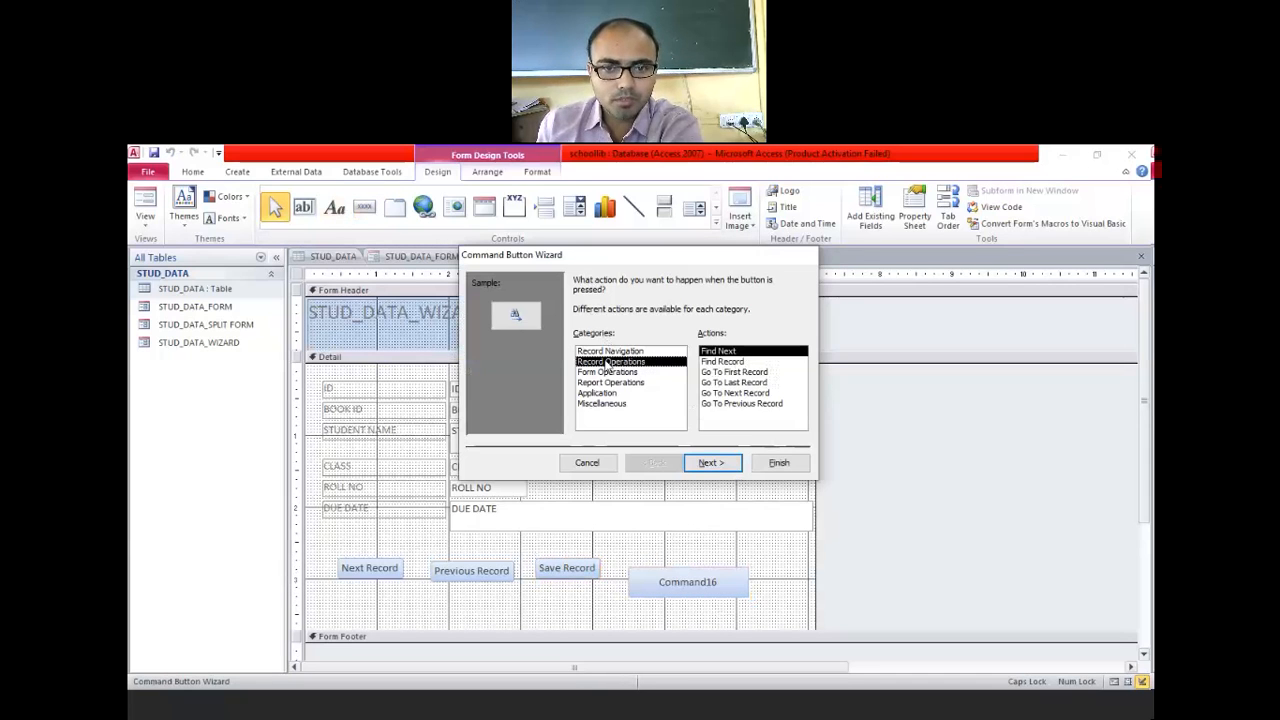
{"action": "left_click", "coordinate": [704, 462]}
{"action": "left_click", "coordinate": [583, 338]}
{"action": "left_click", "coordinate": [714, 463]}
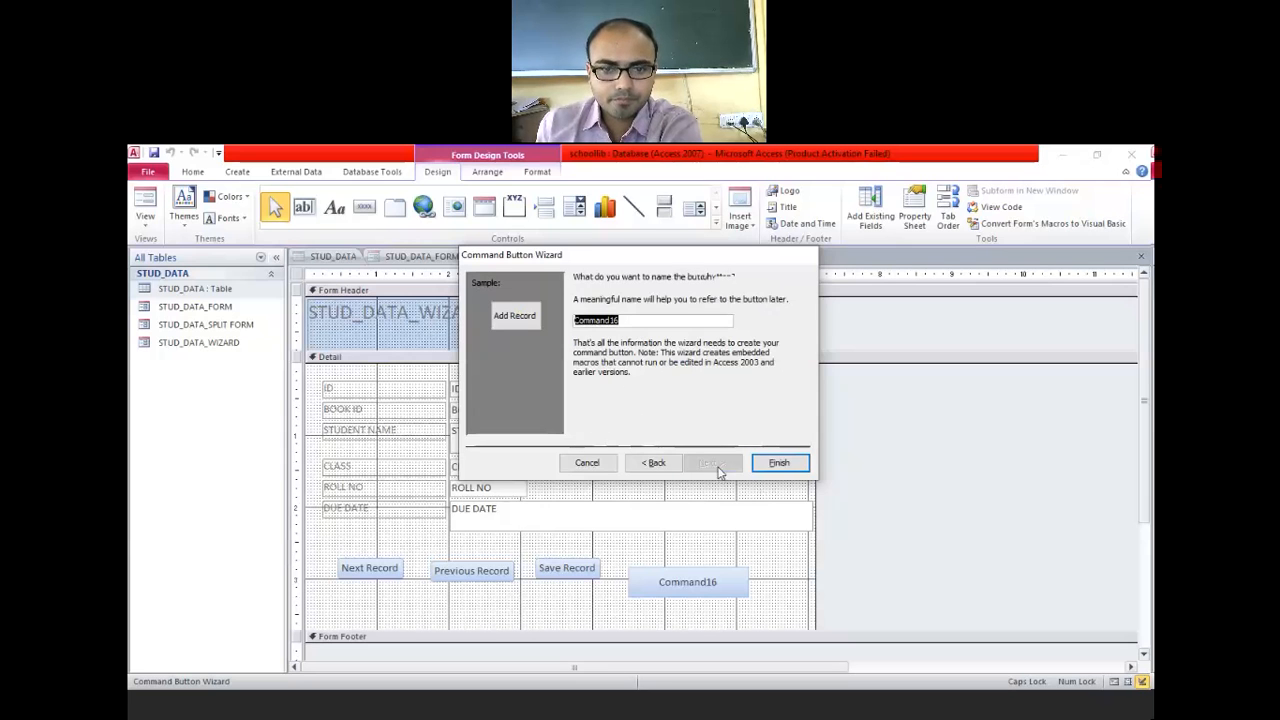
{"action": "left_click", "coordinate": [775, 463]}
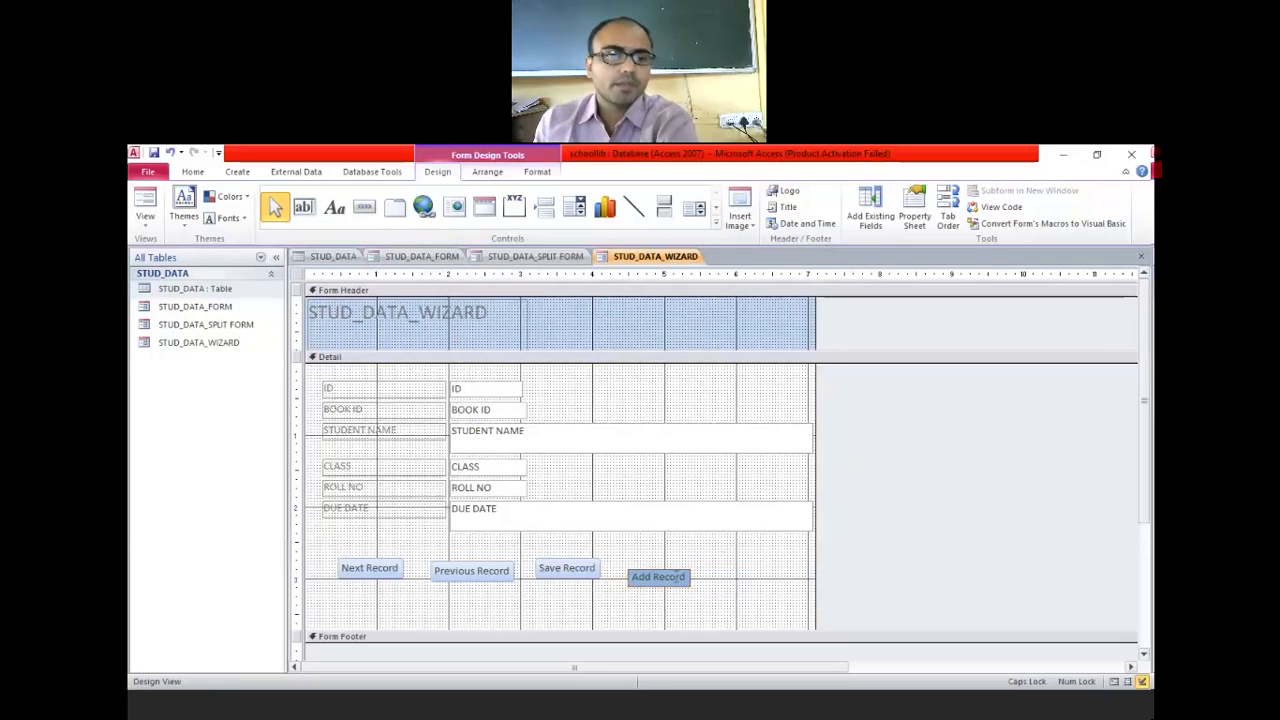
Select all four buttons together and nudge them up into one row
{"action": "left_click", "coordinate": [394, 569]}
{"action": "left_click", "coordinate": [508, 576], "text": "shift"}
{"action": "left_click", "coordinate": [594, 572], "text": "shift"}
{"action": "left_click", "coordinate": [650, 579], "text": "shift"}
{"action": "left_click_drag", "start_coordinate": [650, 579], "coordinate": [650, 573]}
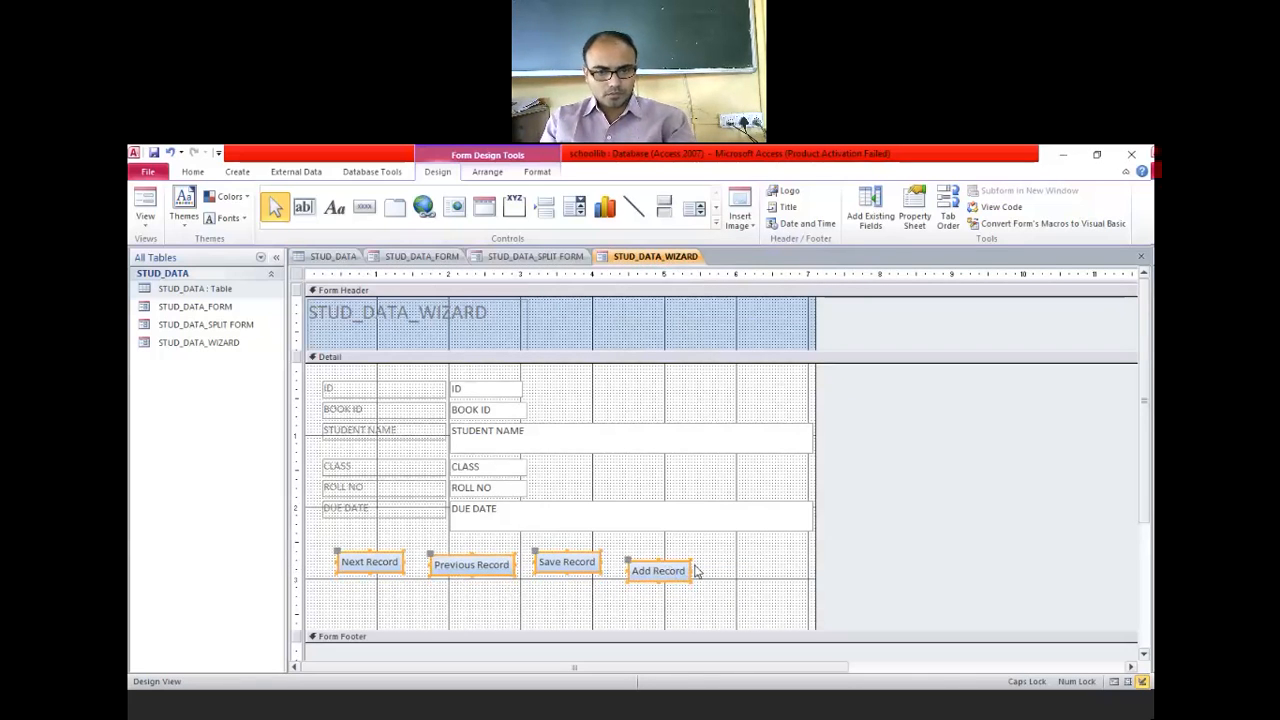
{"action": "left_click", "coordinate": [718, 563]}
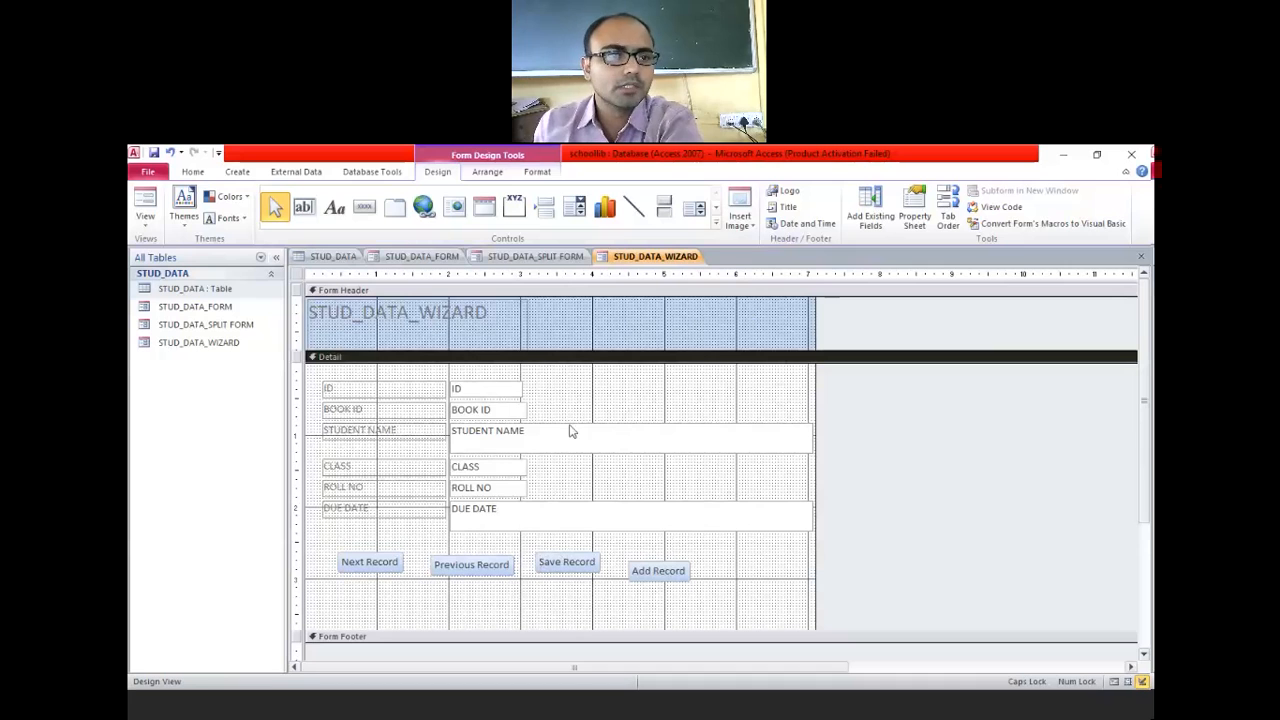
In Form View, use Next Record to step through to record 8 of 8
{"action": "left_click", "coordinate": [145, 217]}
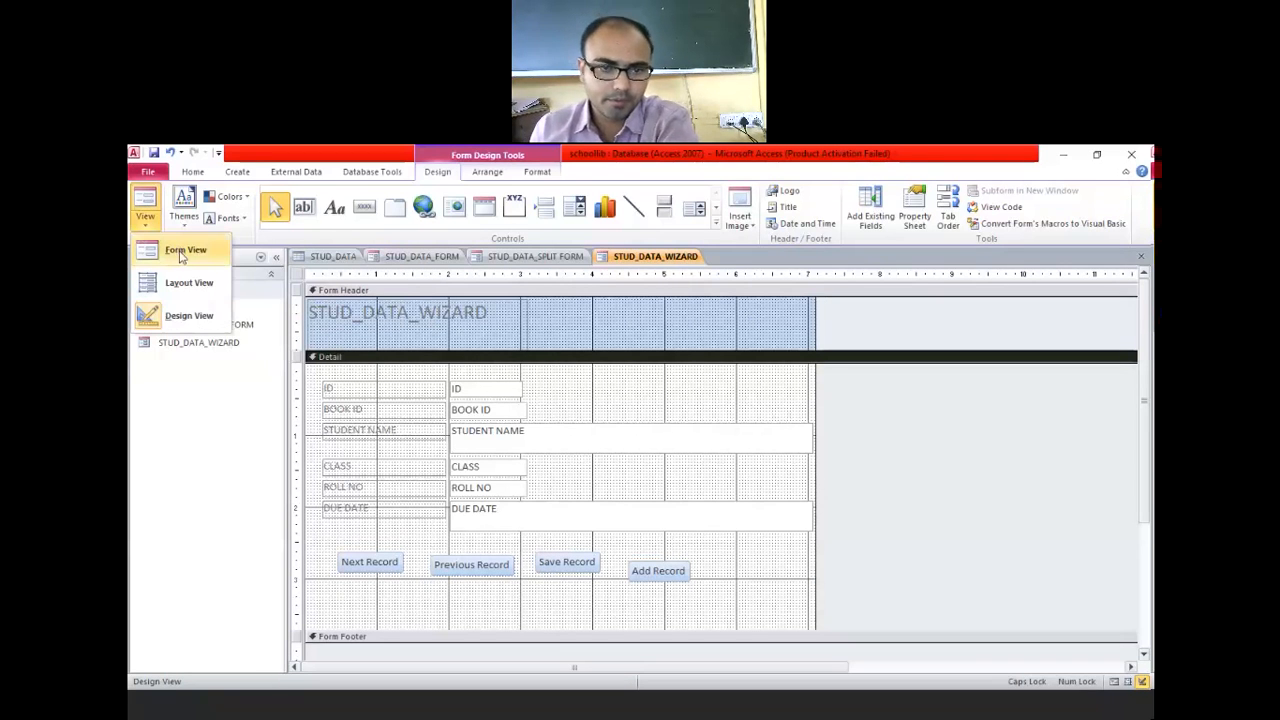
{"action": "left_click", "coordinate": [182, 252]}
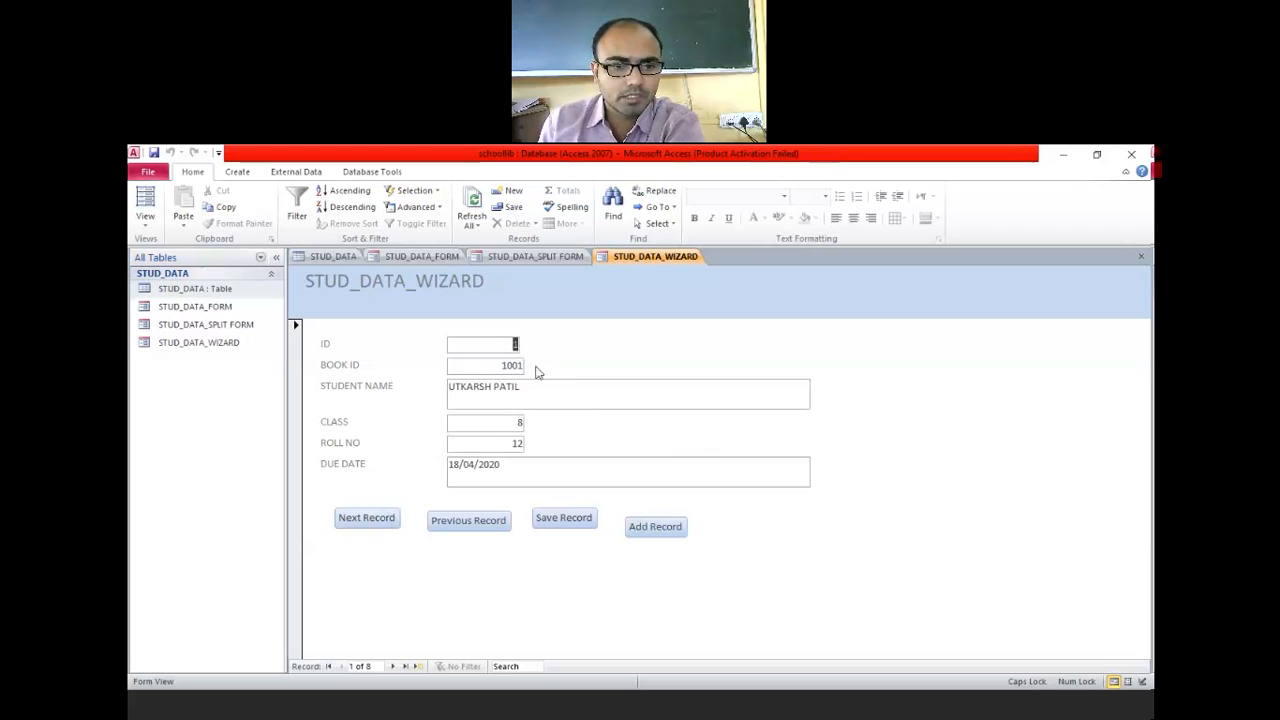
{"action": "left_click", "coordinate": [374, 522]}
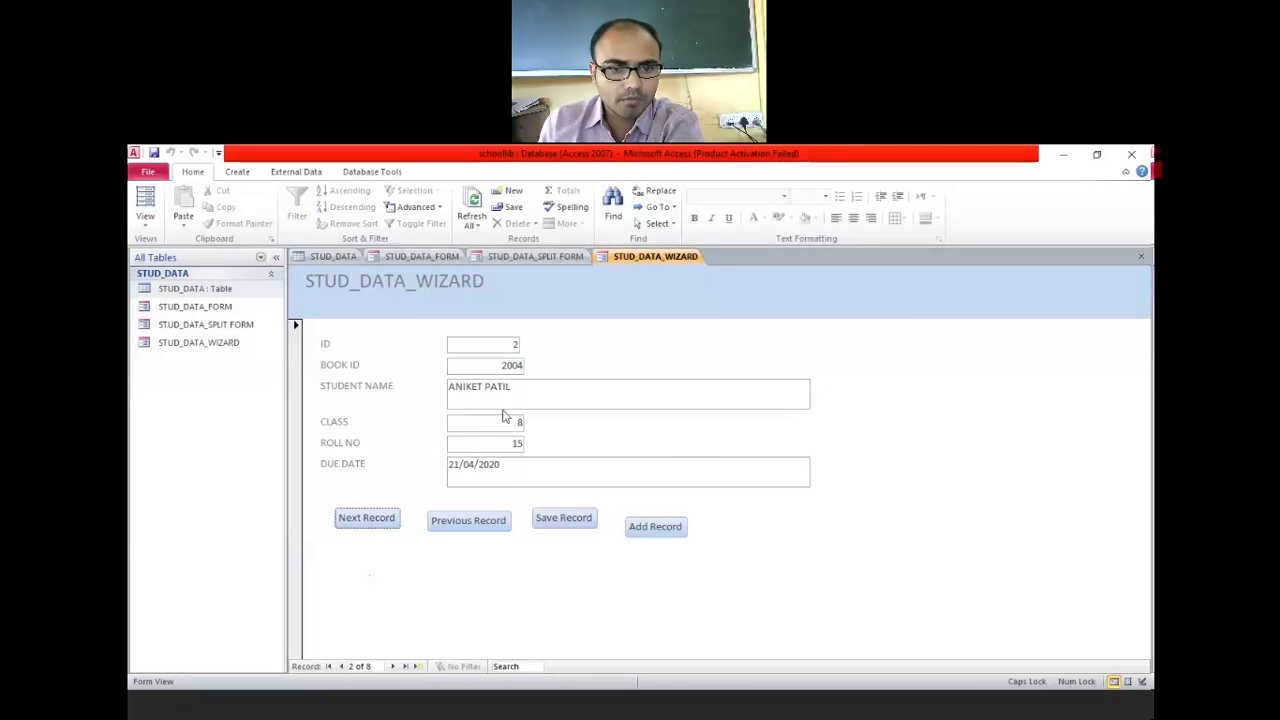
{"action": "left_click", "coordinate": [369, 526]}
{"action": "left_click", "coordinate": [369, 526]}
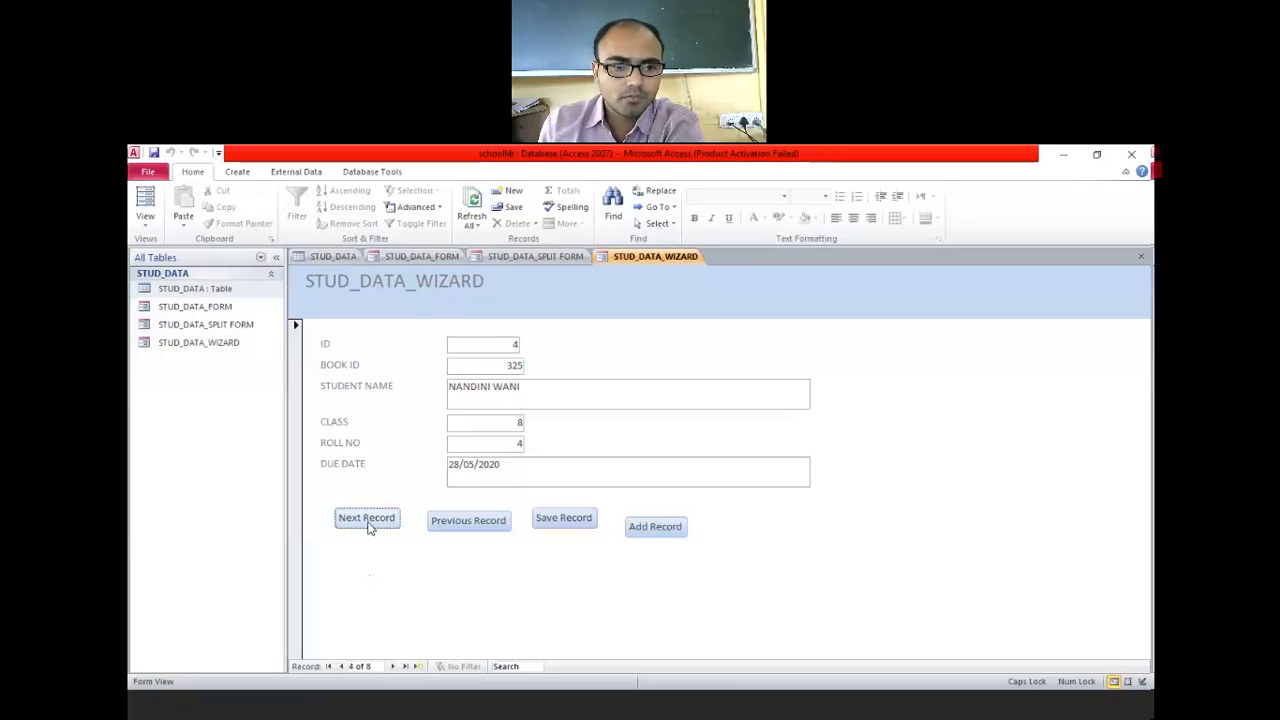
{"action": "left_click", "coordinate": [369, 526]}
{"action": "left_click", "coordinate": [369, 526]}
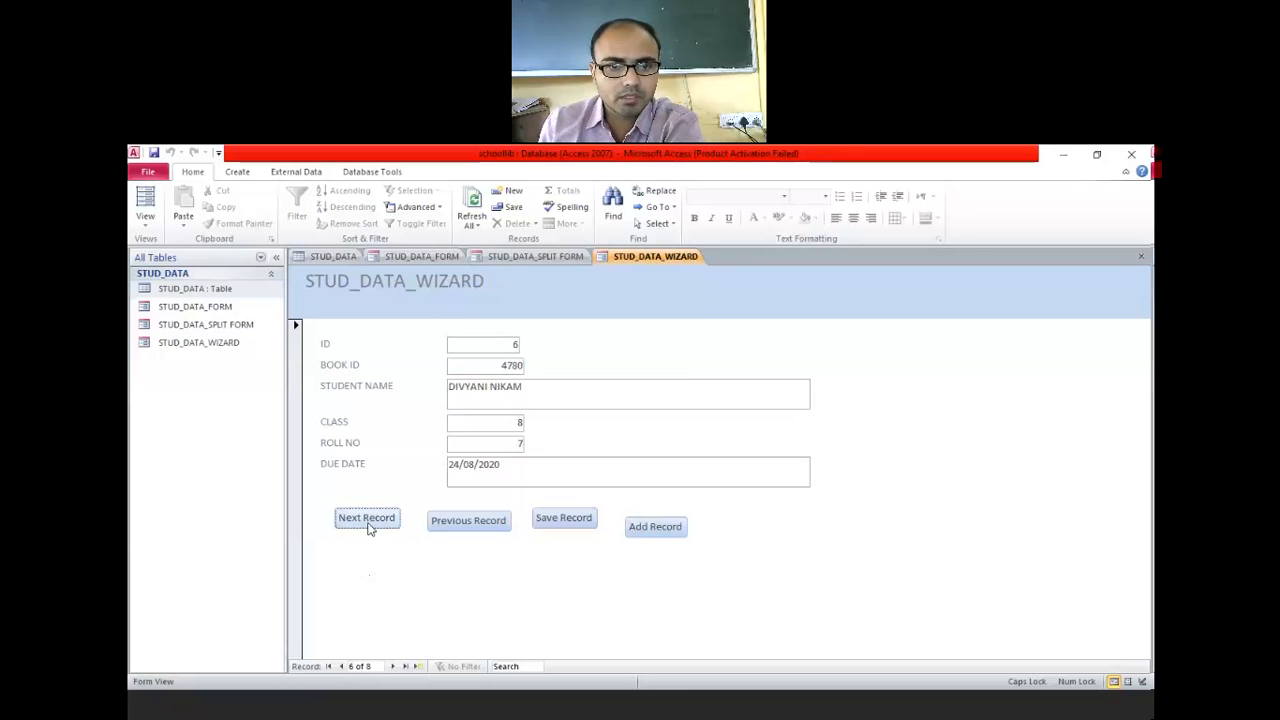
{"action": "left_click", "coordinate": [369, 526]}
{"action": "left_click", "coordinate": [369, 526]}
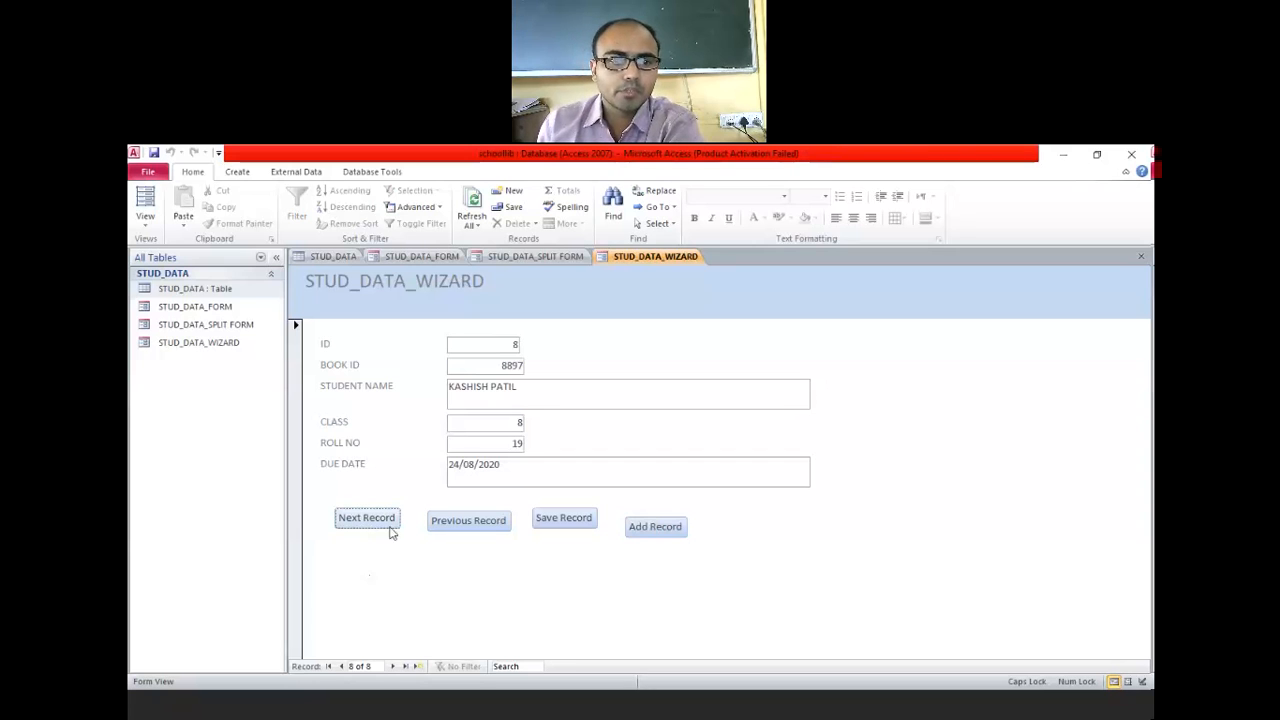
Use Previous Record to step back to record 5 of 8
{"action": "left_click", "coordinate": [478, 522]}
{"action": "left_click", "coordinate": [483, 524]}
{"action": "left_click", "coordinate": [483, 524]}
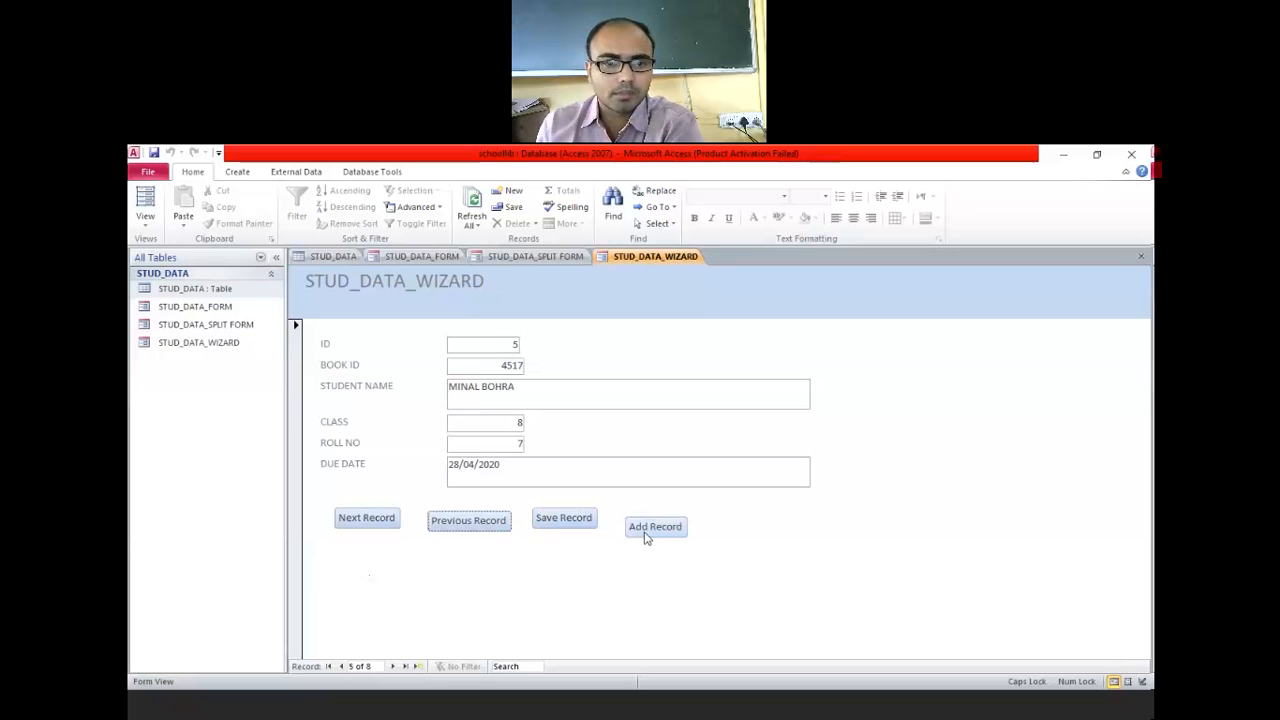
Start a new student record with BOOK ID 1234 and enter the student's name
{"action": "left_click", "coordinate": [645, 536]}
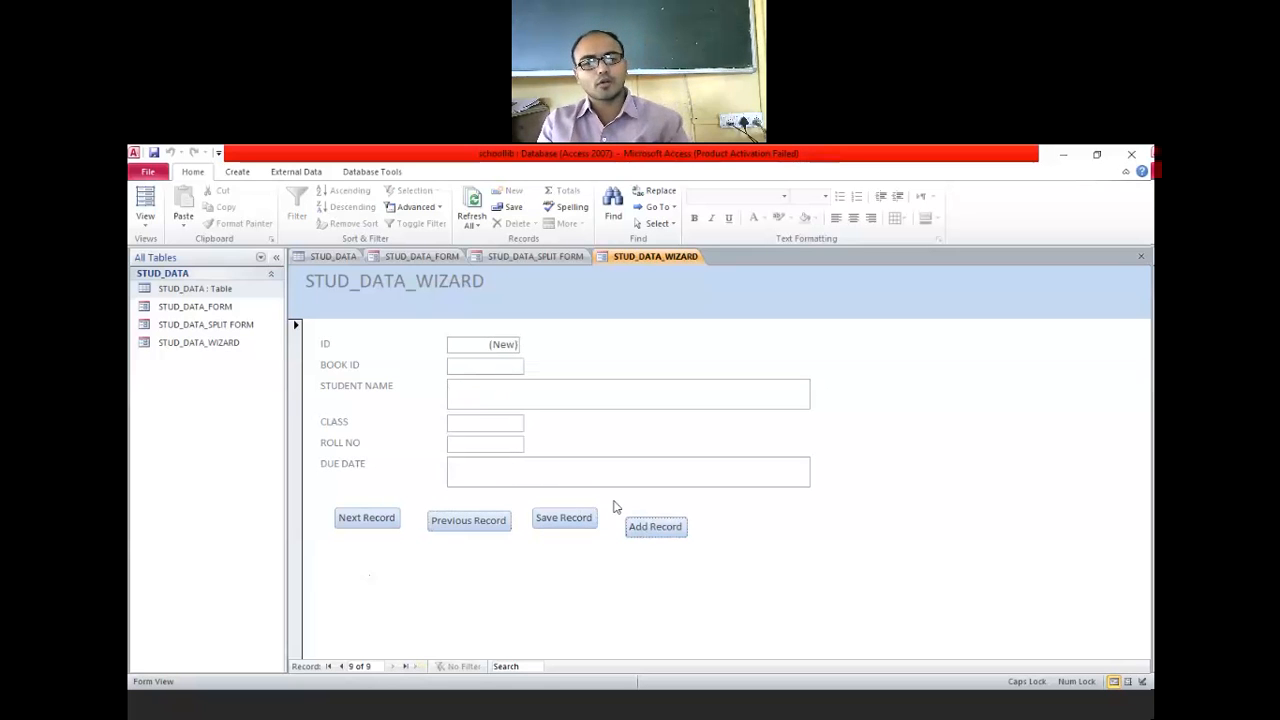
{"action": "left_click", "coordinate": [476, 368]}
{"action": "type", "text": "1234"}
{"action": "key", "text": "Tab"}
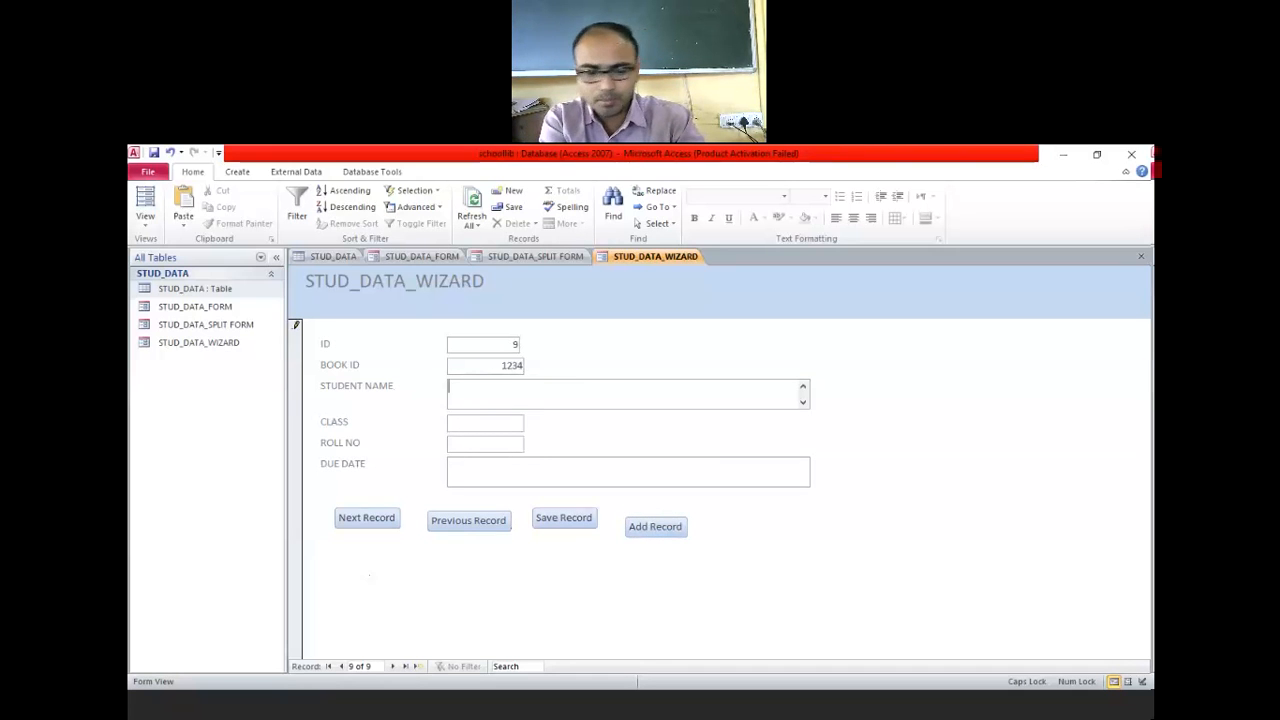
{"action": "type", "text": "OM"}
{"action": "key", "text": "BackSpace"}
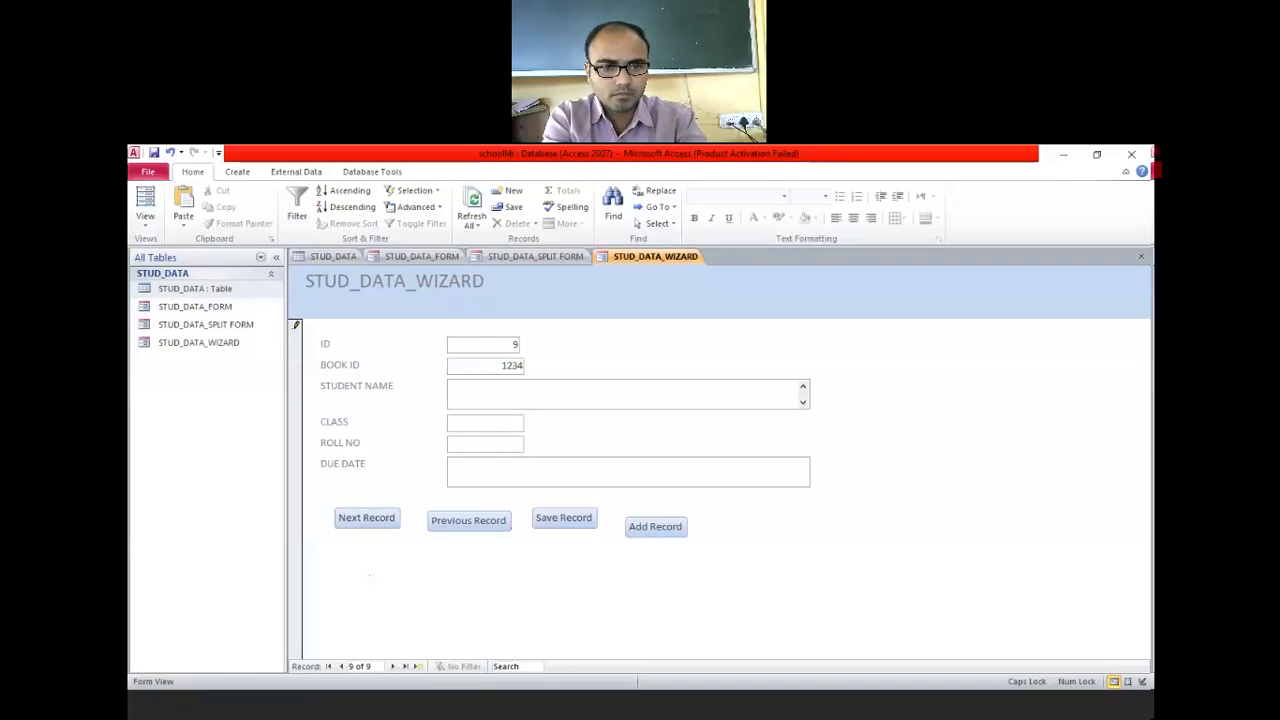
{"action": "type", "text": "PRA"}
{"action": "type", "text": "SONAR"}
{"action": "key", "text": "Tab"}
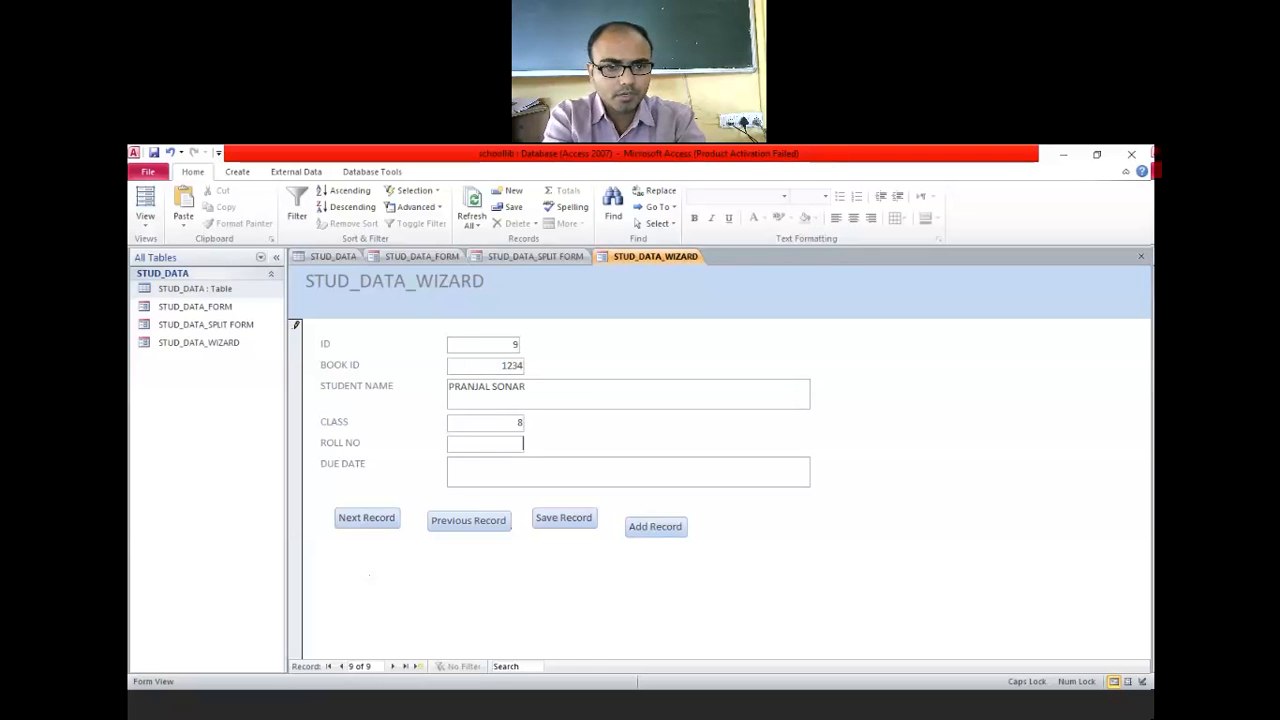
Correct the invalid ROLL NO to 10 and set DUE DATE to 23/08/2020
{"action": "key", "text": "Tab"}
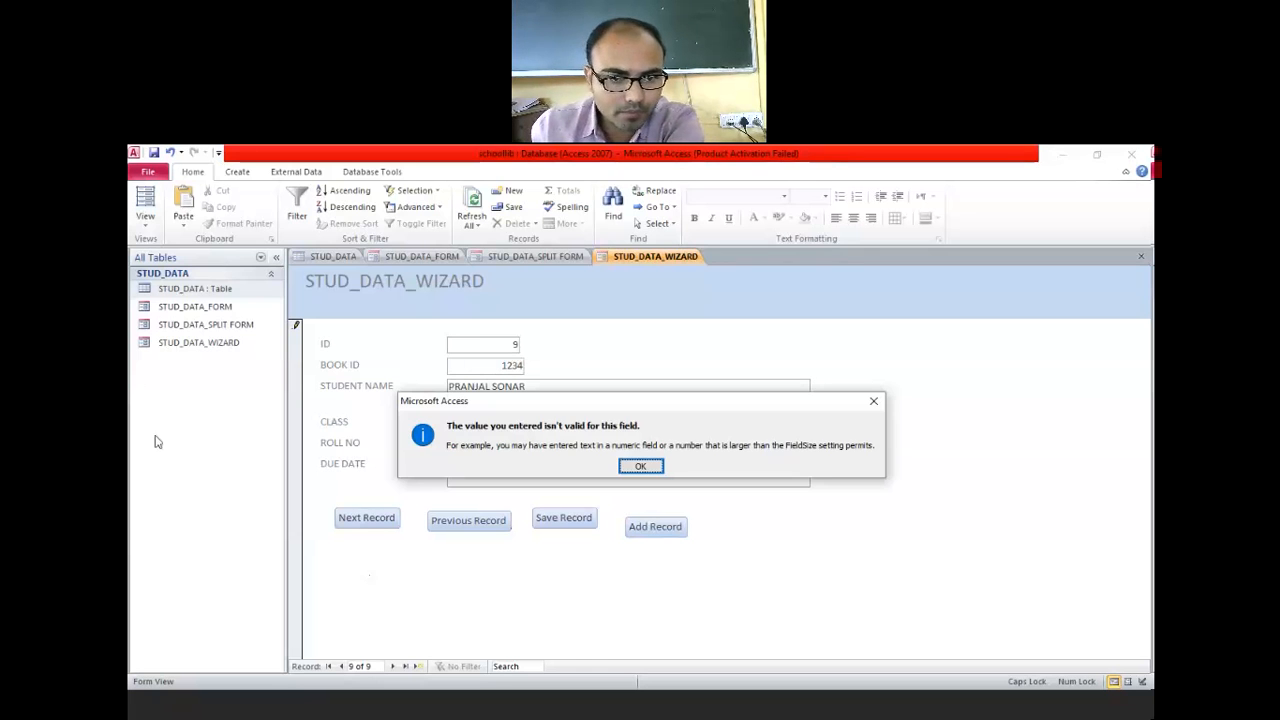
{"action": "left_click", "coordinate": [643, 470]}
{"action": "left_click_drag", "start_coordinate": [514, 447], "coordinate": [540, 446]}
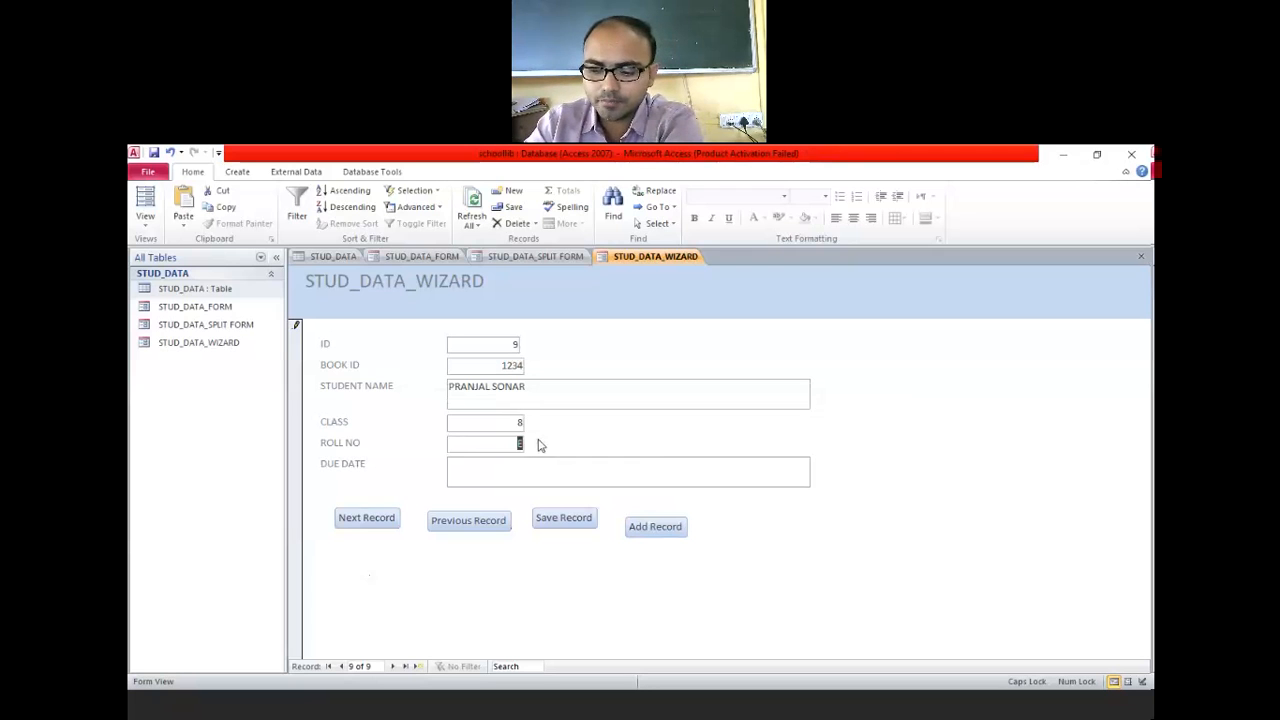
{"action": "type", "text": "10"}
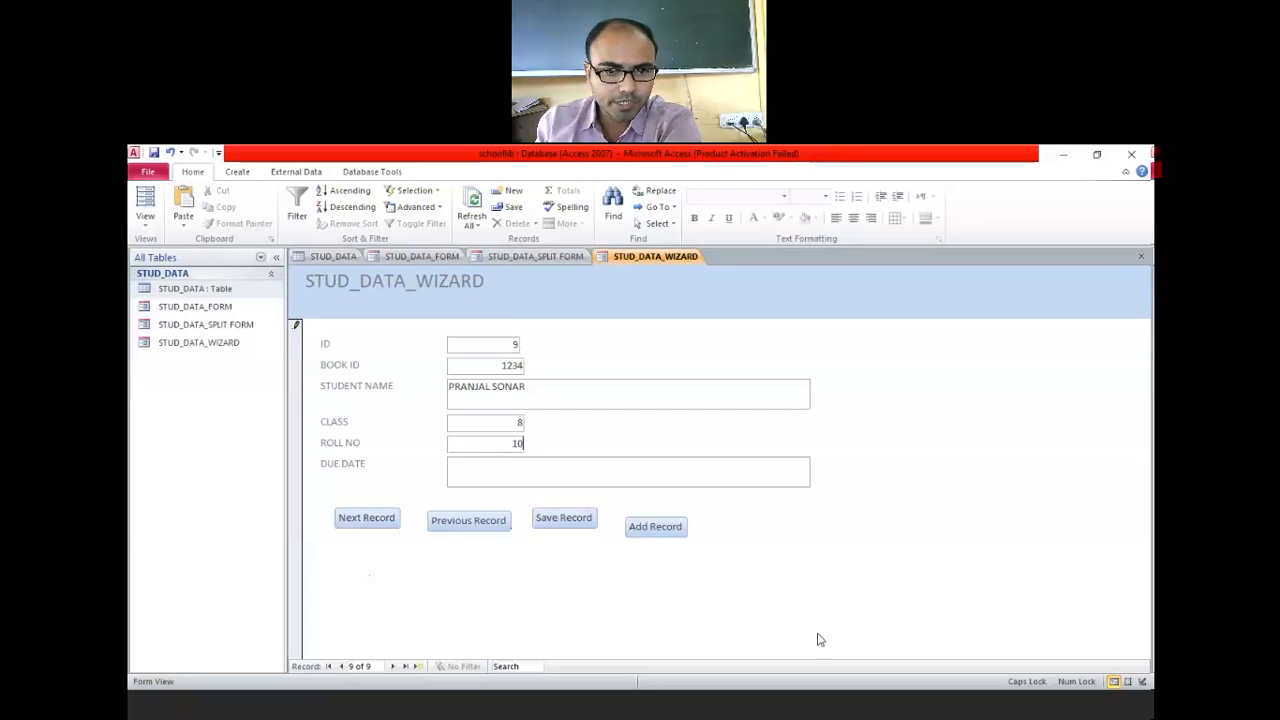
{"action": "left_click", "coordinate": [523, 468]}
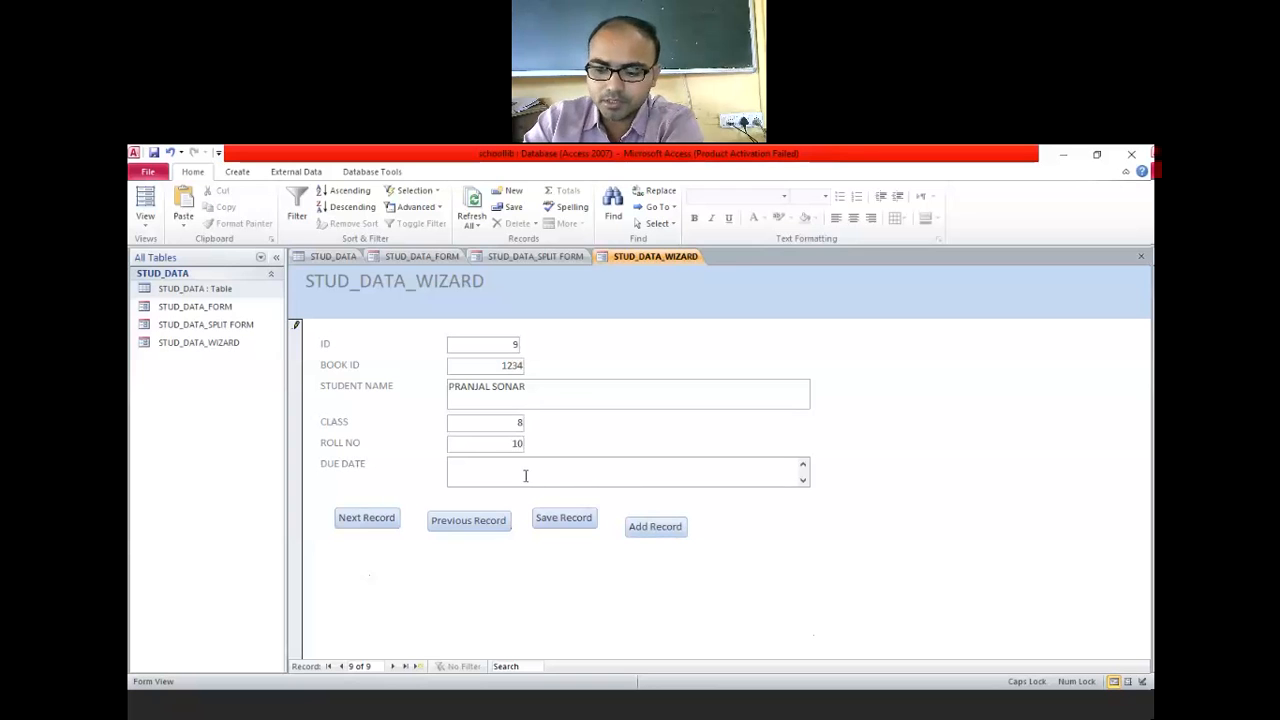
{"action": "type", "text": "23/"}
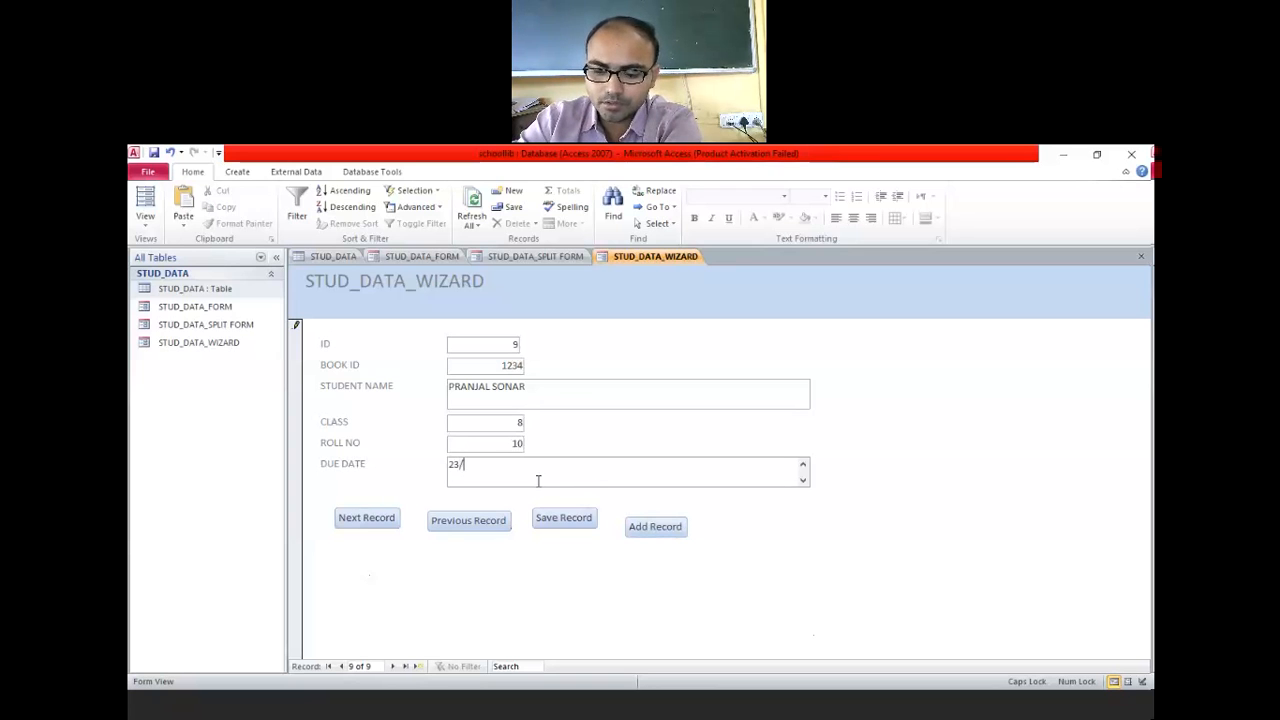
{"action": "type", "text": "08/2020"}
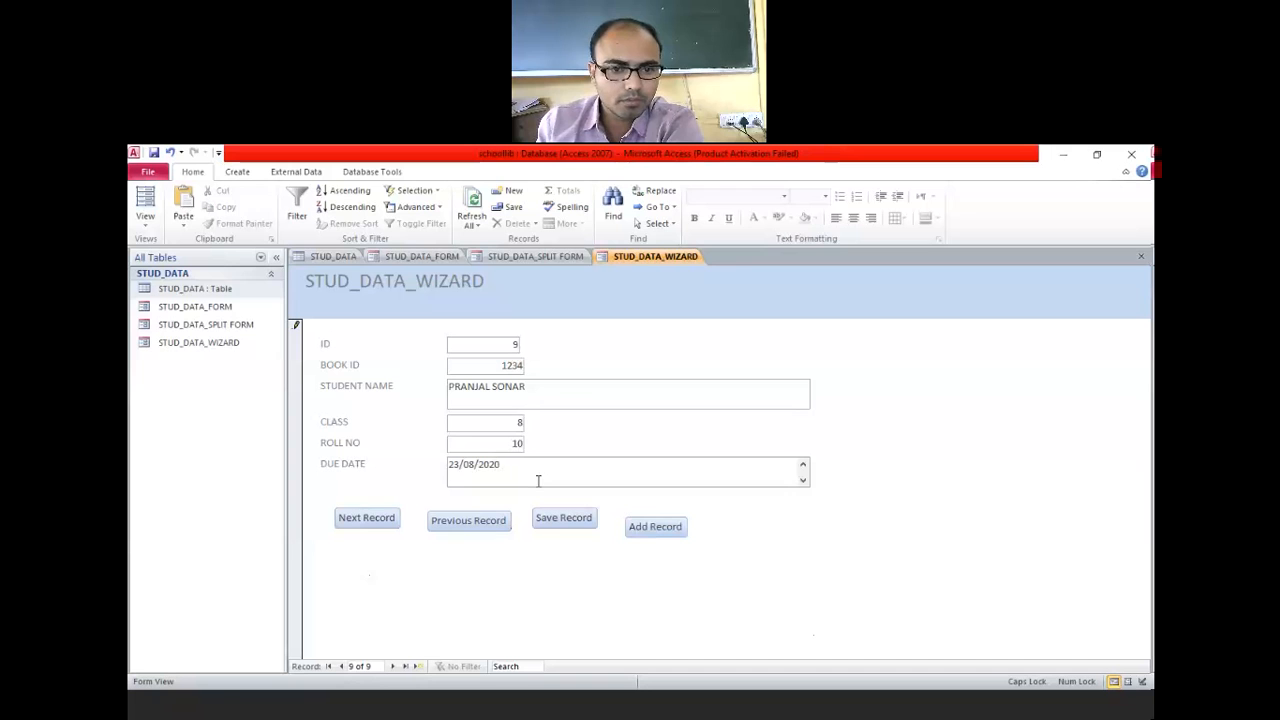
Save the record and page back and forth to confirm it shows as record 9 of 9
{"action": "left_click", "coordinate": [578, 527]}
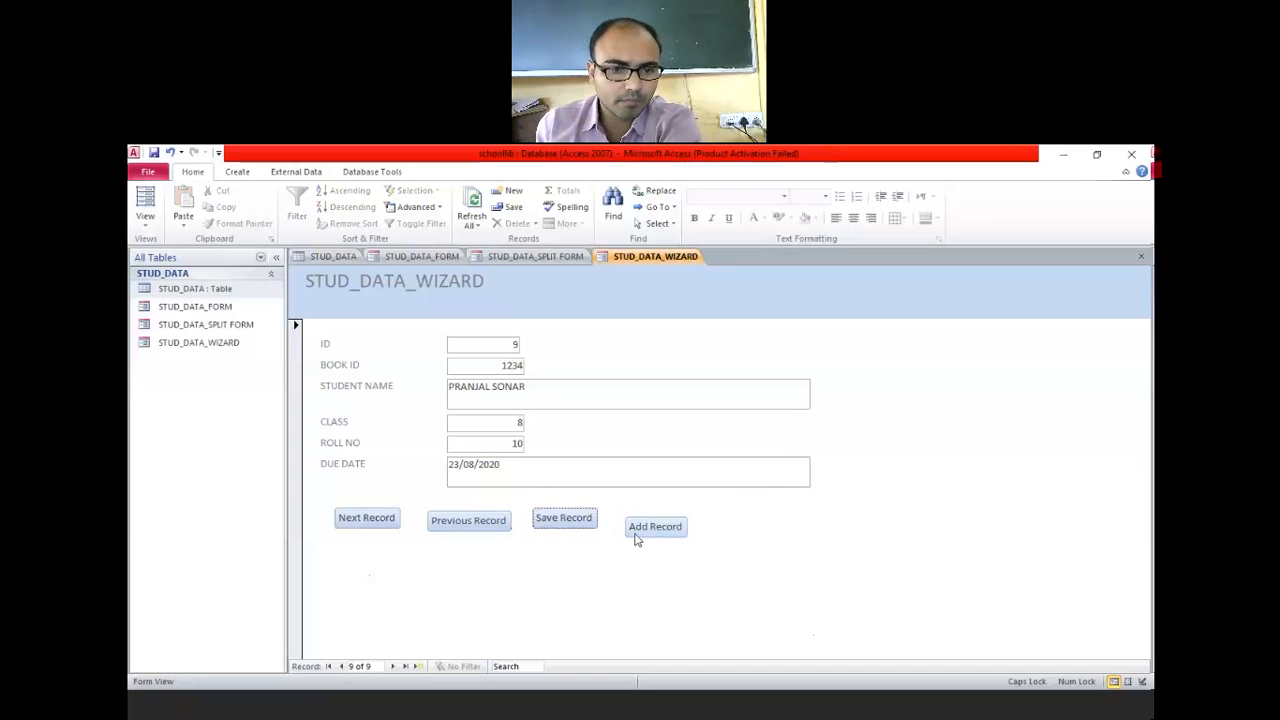
{"action": "left_click", "coordinate": [387, 525]}
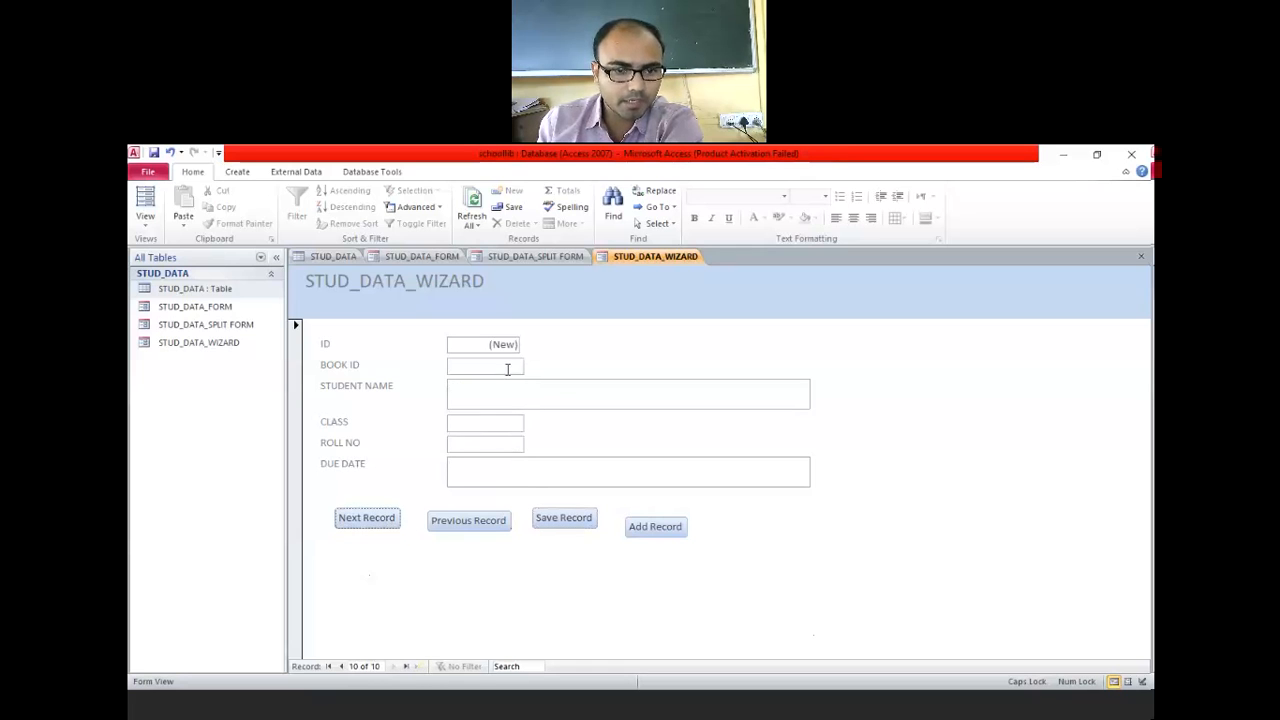
{"action": "left_click", "coordinate": [465, 526]}
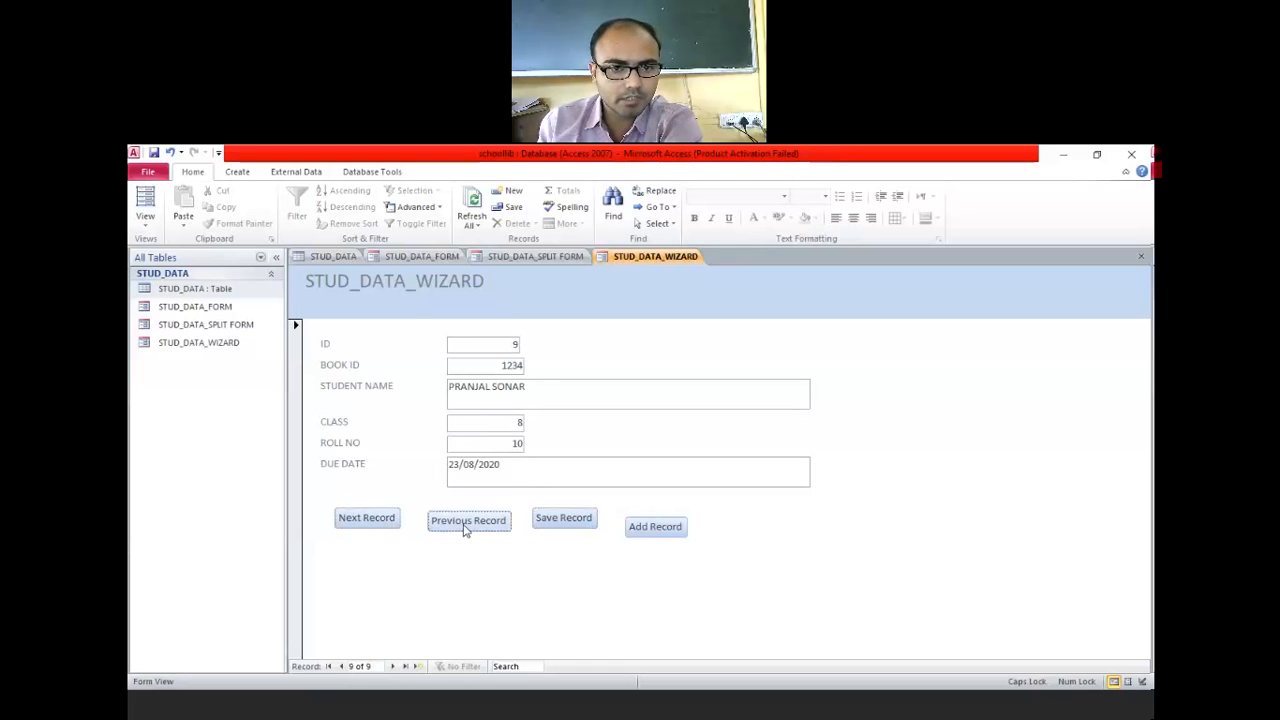
{"action": "left_click", "coordinate": [466, 528]}
{"action": "left_click", "coordinate": [468, 530]}
{"action": "left_click", "coordinate": [468, 530]}
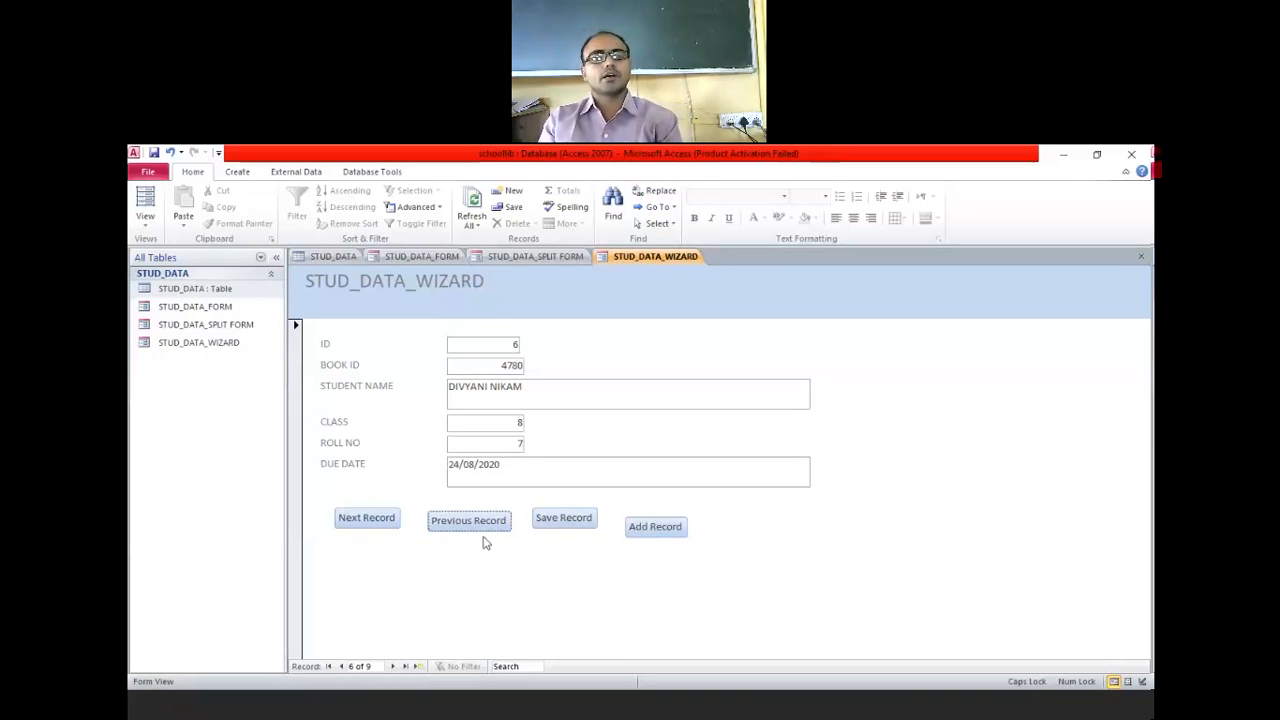
{"action": "left_click", "coordinate": [366, 518]}
{"action": "left_click", "coordinate": [366, 518]}
{"action": "left_click", "coordinate": [366, 518]}
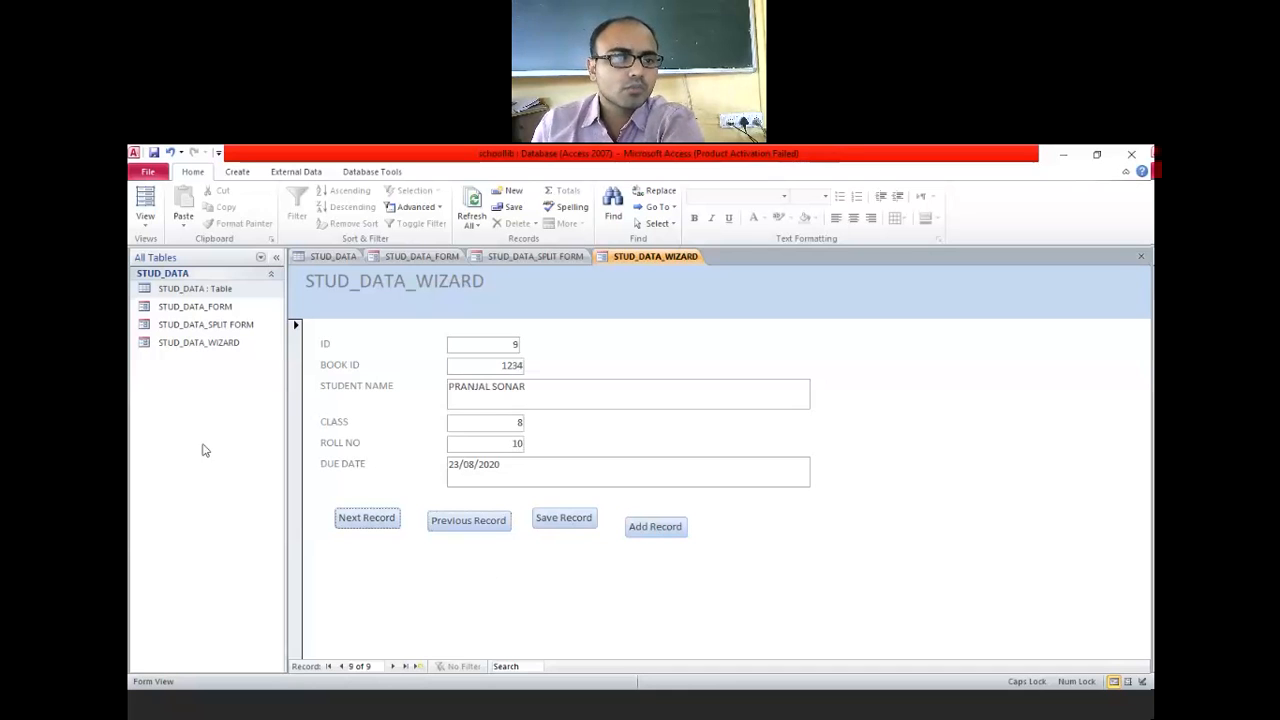
Open the STUD_DATA table, refresh it, and select the new record 9
{"action": "double_click", "coordinate": [205, 290]}
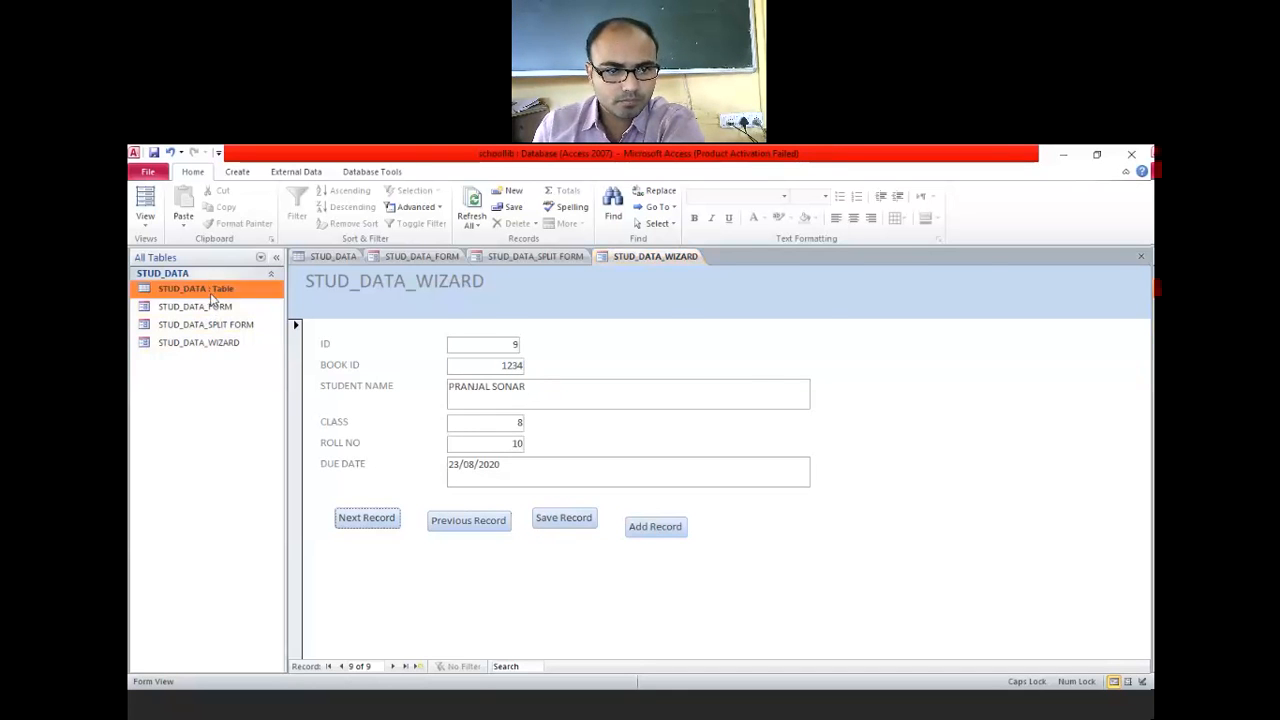
{"action": "left_click", "coordinate": [472, 208]}
{"action": "left_click", "coordinate": [309, 407]}
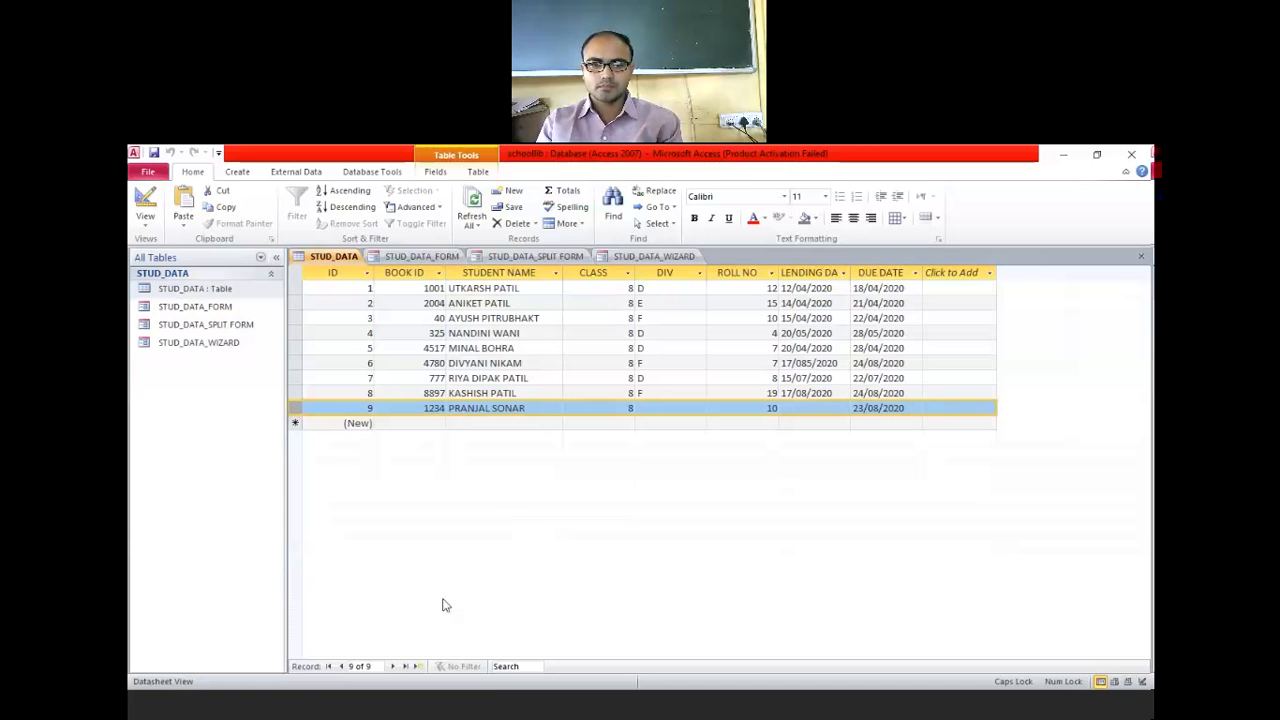
{"action": "left_click", "coordinate": [588, 716]}
Scroll the tutorial PDF to step 15 and Figure 2.24 on page 13
{"action": "scroll", "coordinate": [602, 552], "scroll_direction": "down", "scroll_amount": 8}
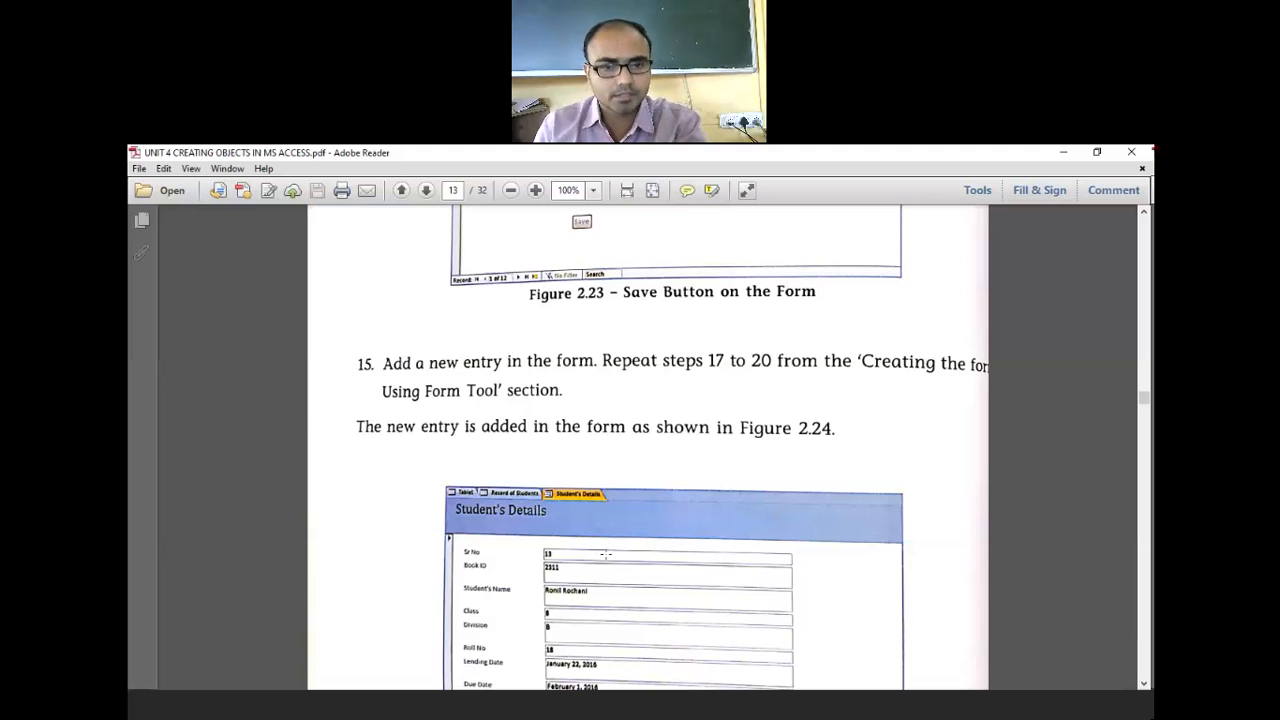
{"action": "scroll", "coordinate": [596, 557], "scroll_direction": "down", "scroll_amount": 4}
{"action": "scroll", "coordinate": [623, 555], "scroll_direction": "down", "scroll_amount": 3}
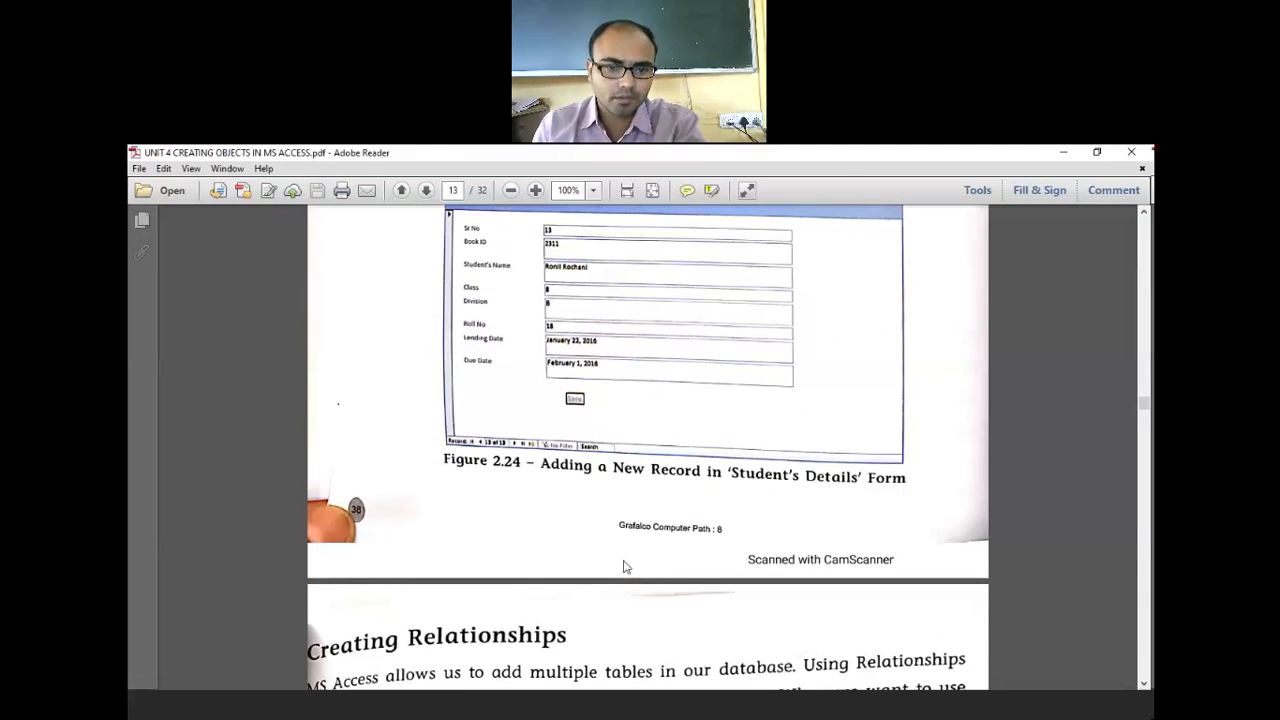
{"action": "scroll", "coordinate": [621, 558], "scroll_direction": "up", "scroll_amount": 3}
{"action": "scroll", "coordinate": [590, 555], "scroll_direction": "up", "scroll_amount": 1}
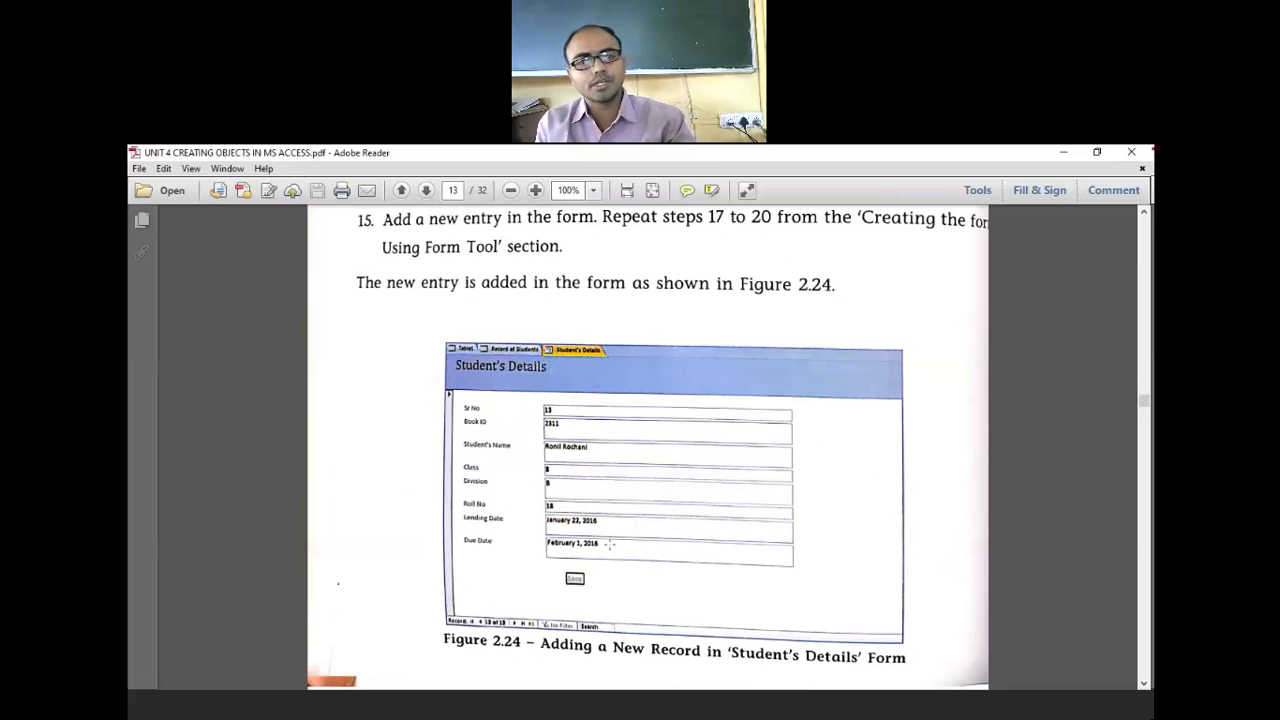